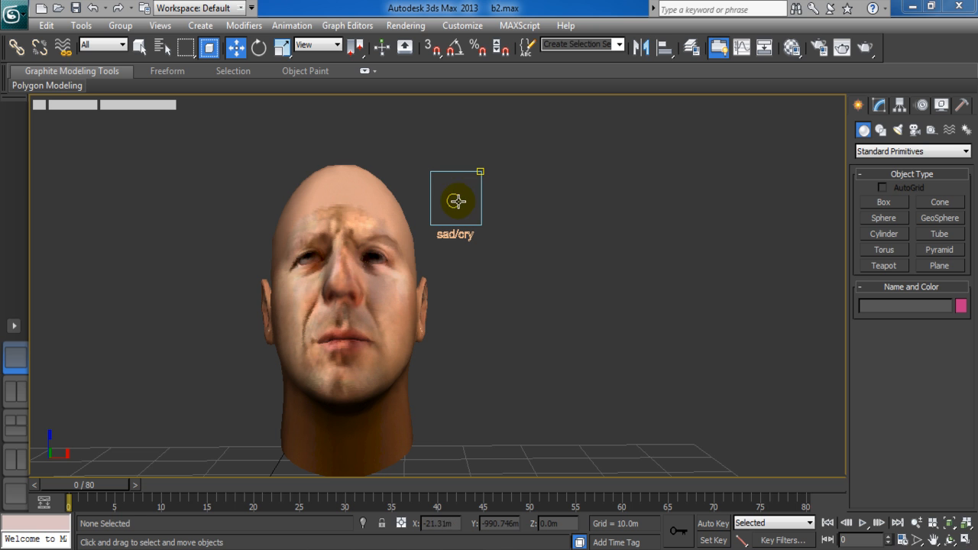
Move the sad/cry control's circle around inside its square to preview the facial expressions, and undo a trial move of the square
{"action": "left_click_drag", "start_coordinate": [464, 177], "coordinate": [442, 184]}
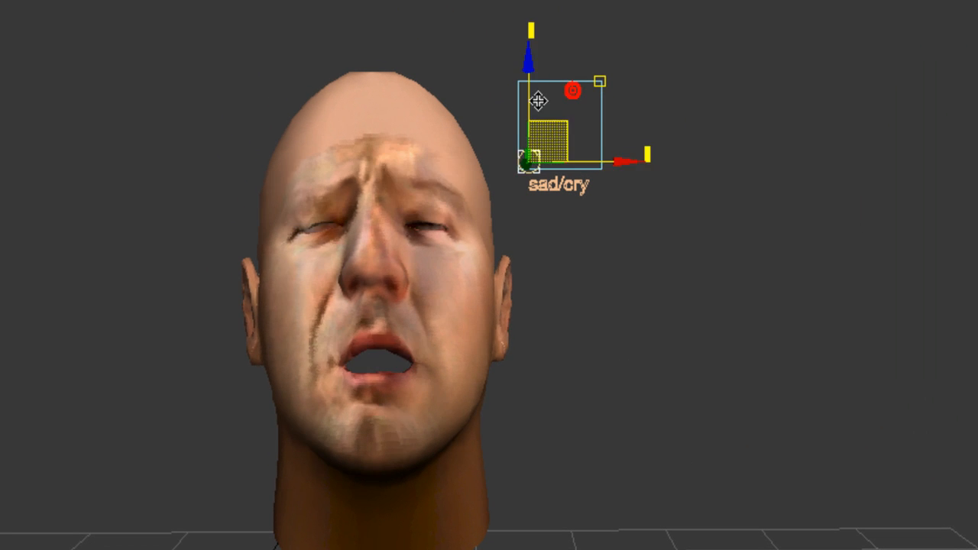
{"action": "left_click_drag", "start_coordinate": [538, 101], "coordinate": [584, 155]}
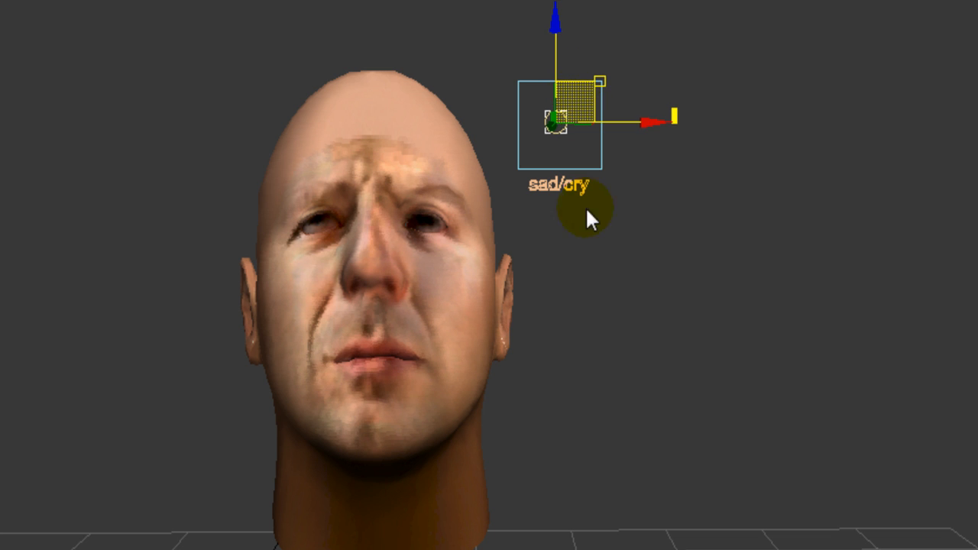
{"action": "left_click", "coordinate": [597, 158]}
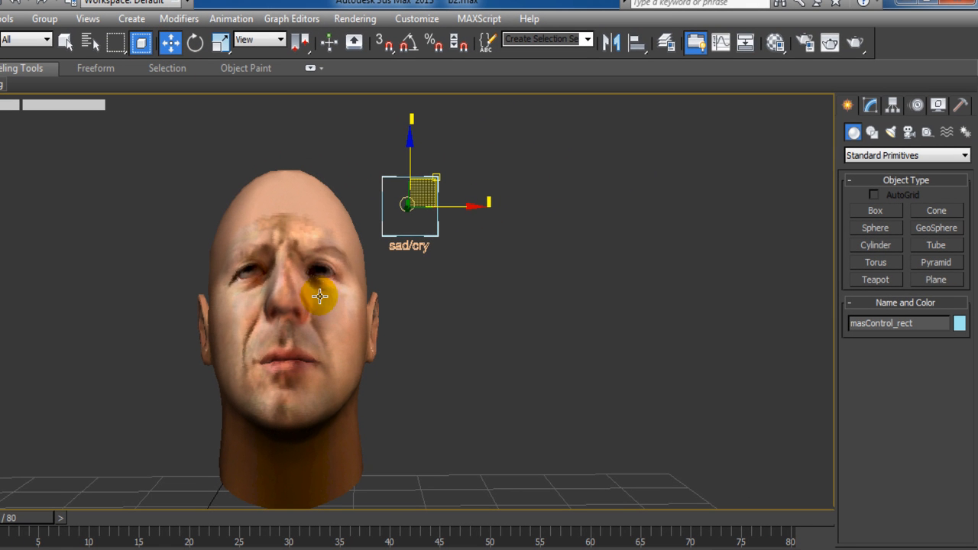
{"action": "mouse_move", "coordinate": [419, 181]}
{"action": "left_mouse_down"}
{"action": "mouse_move", "coordinate": [409, 218]}
{"action": "mouse_move", "coordinate": [413, 185]}
{"action": "left_mouse_up"}
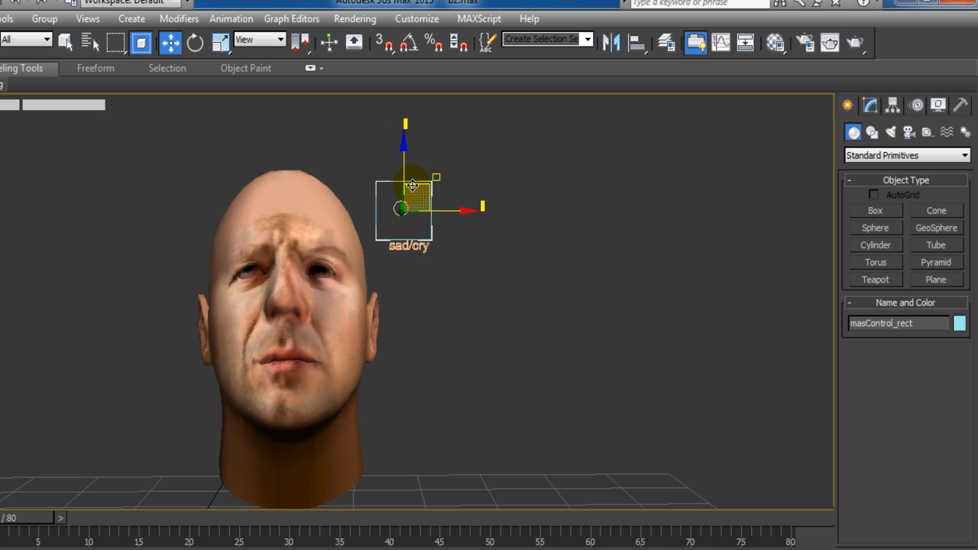
{"action": "key", "text": "ctrl+z"}
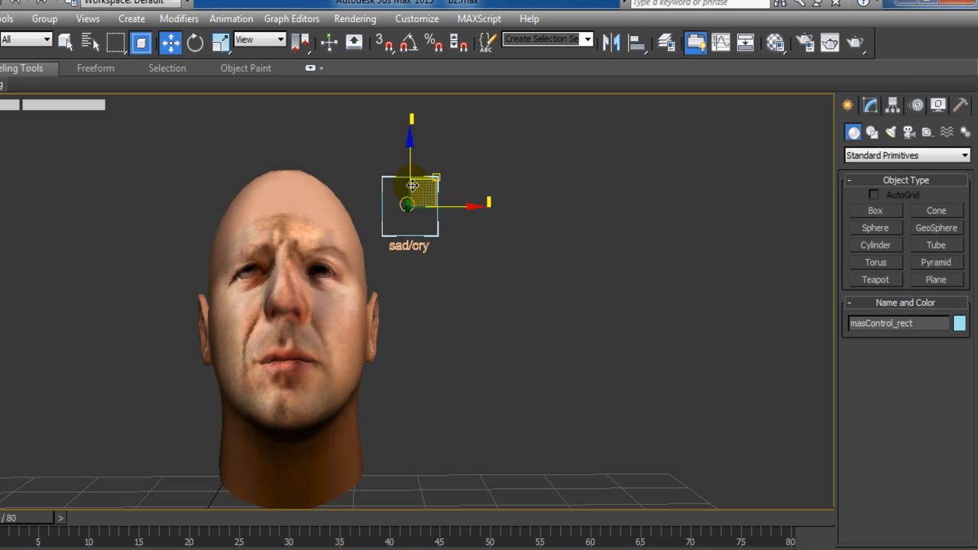
Open the Reaction Manager to examine the masControl_circ reactions, place it clear of the head model, and minimize it
{"action": "left_click", "coordinate": [233, 19]}
{"action": "left_click", "coordinate": [272, 338]}
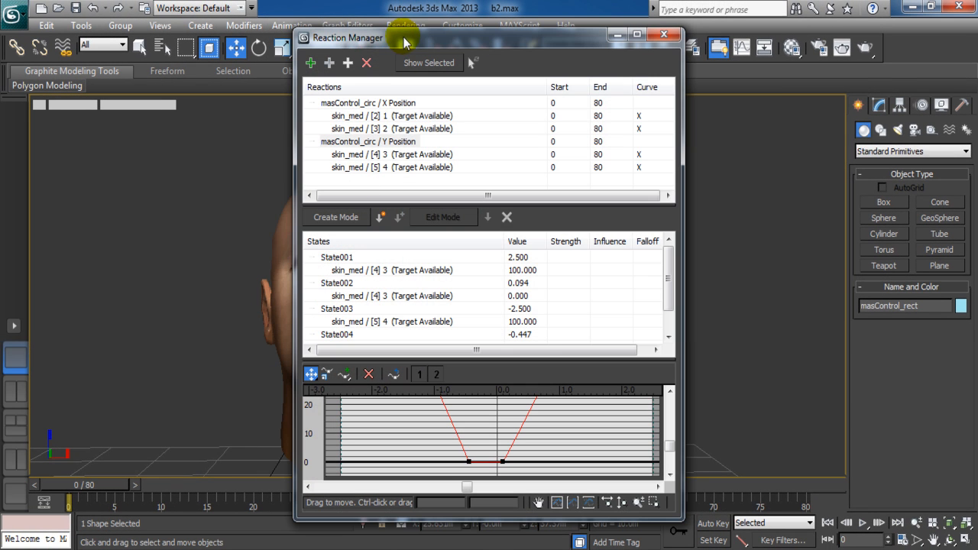
{"action": "left_click_drag", "start_coordinate": [407, 45], "coordinate": [579, 66]}
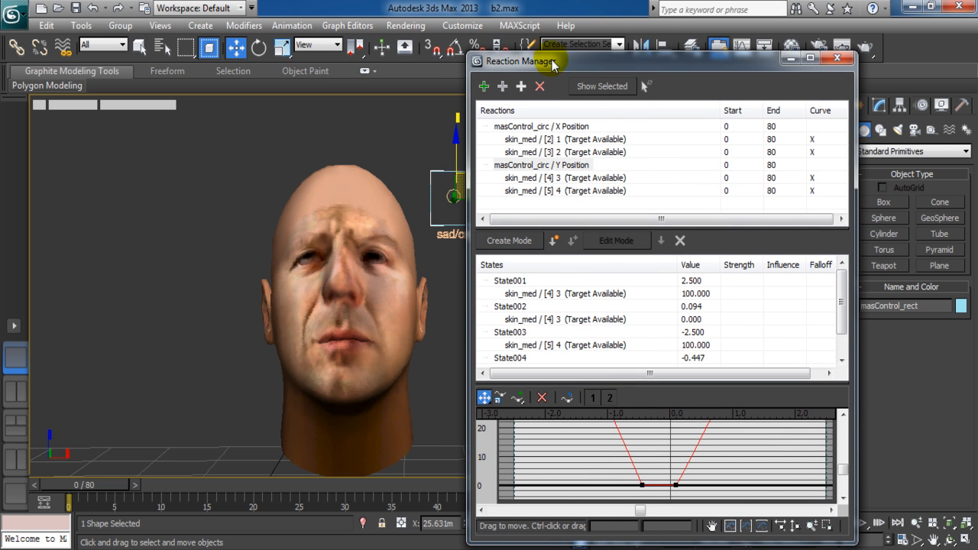
{"action": "left_click_drag", "start_coordinate": [553, 61], "coordinate": [621, 58]}
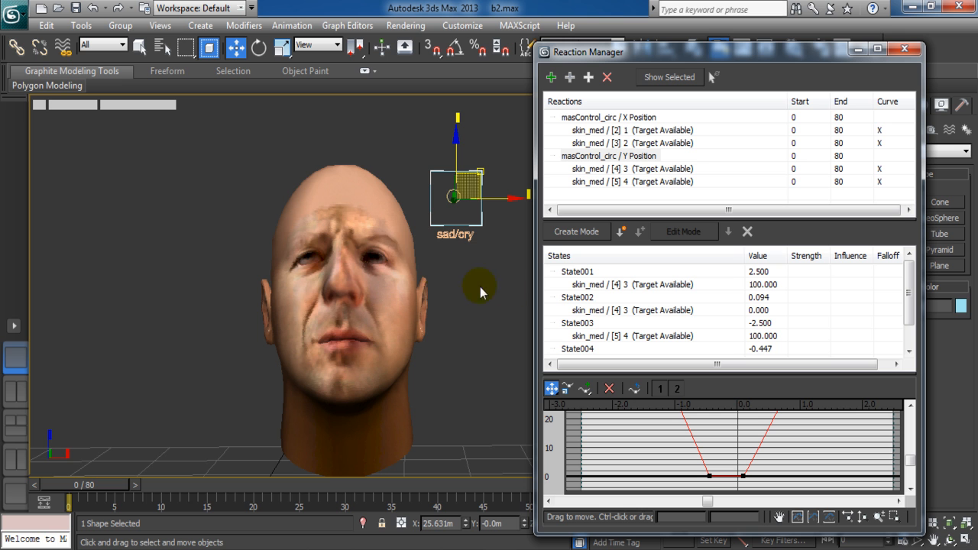
{"action": "left_click", "coordinate": [856, 55]}
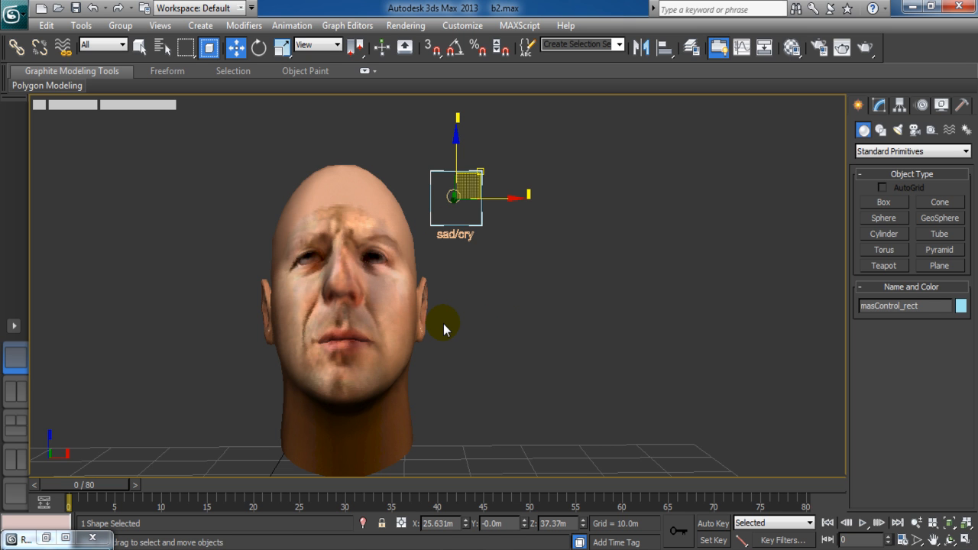
Switch to Windows Explorer, check the zipped resource package, and open the extracted folder of the same name
{"action": "left_click", "coordinate": [366, 549]}
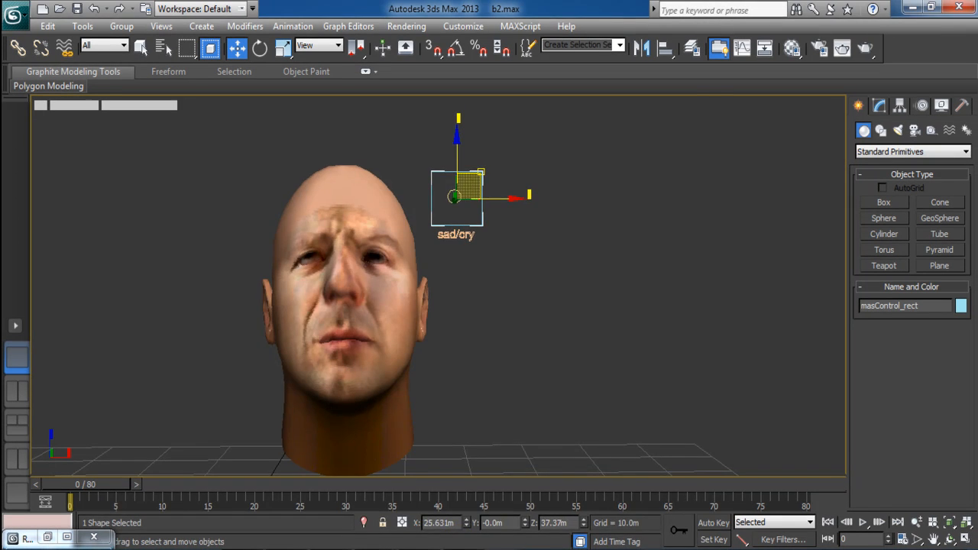
{"action": "left_click", "coordinate": [464, 549]}
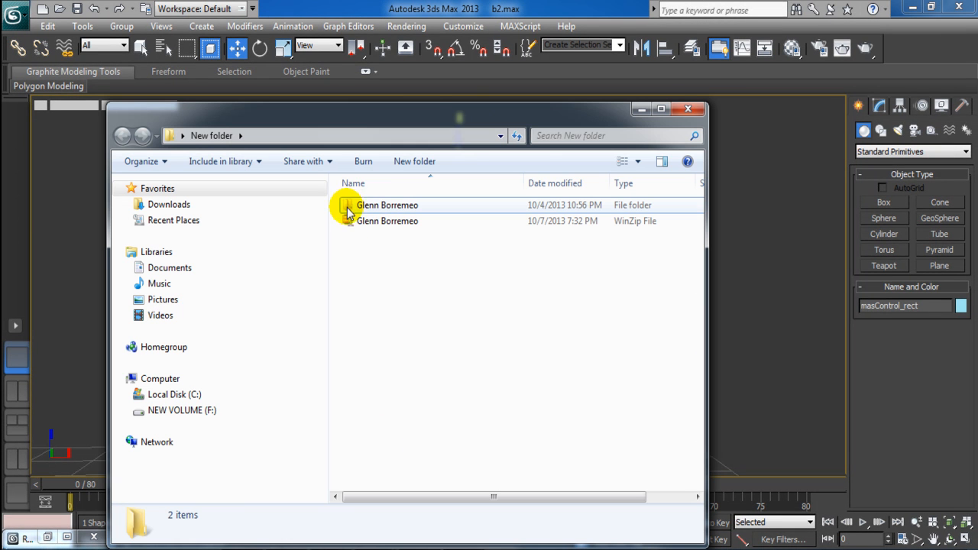
{"action": "left_click_drag", "start_coordinate": [426, 121], "coordinate": [487, 78]}
{"action": "left_click", "coordinate": [444, 186]}
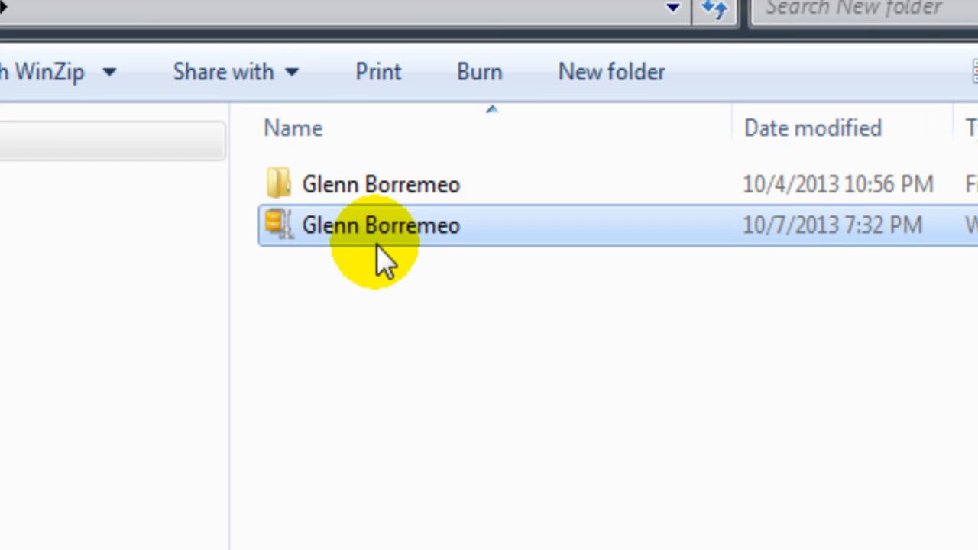
{"action": "right_click", "coordinate": [382, 240]}
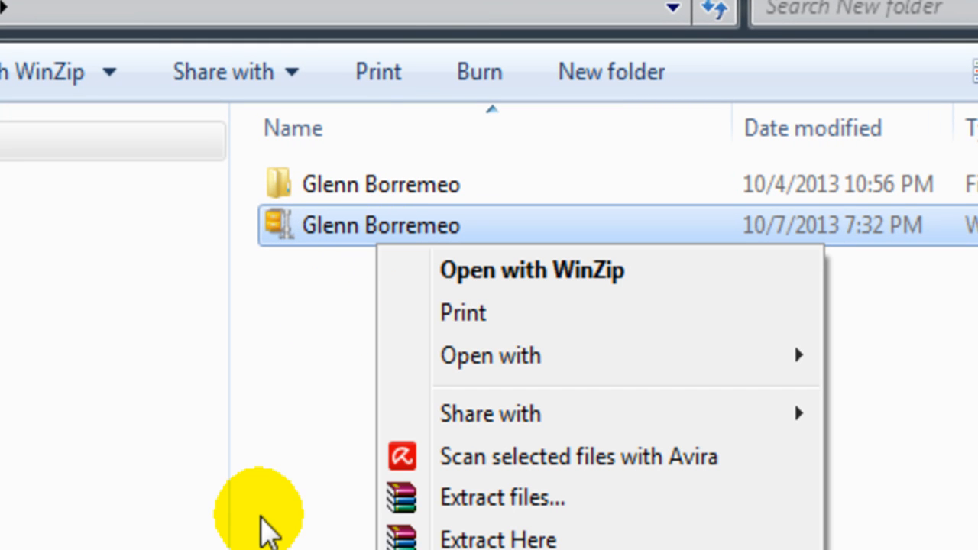
{"action": "left_click", "coordinate": [255, 514]}
{"action": "left_click", "coordinate": [352, 189]}
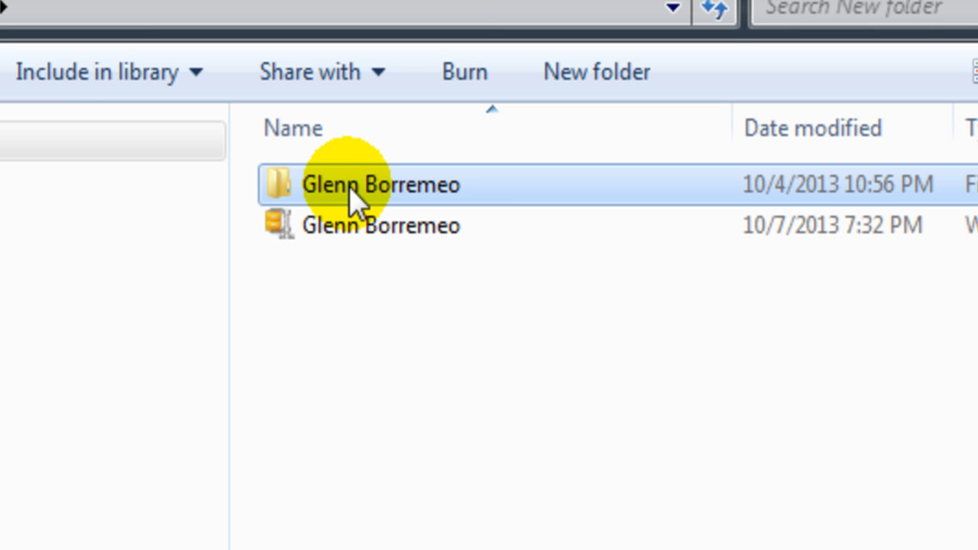
{"action": "double_click", "coordinate": [352, 200]}
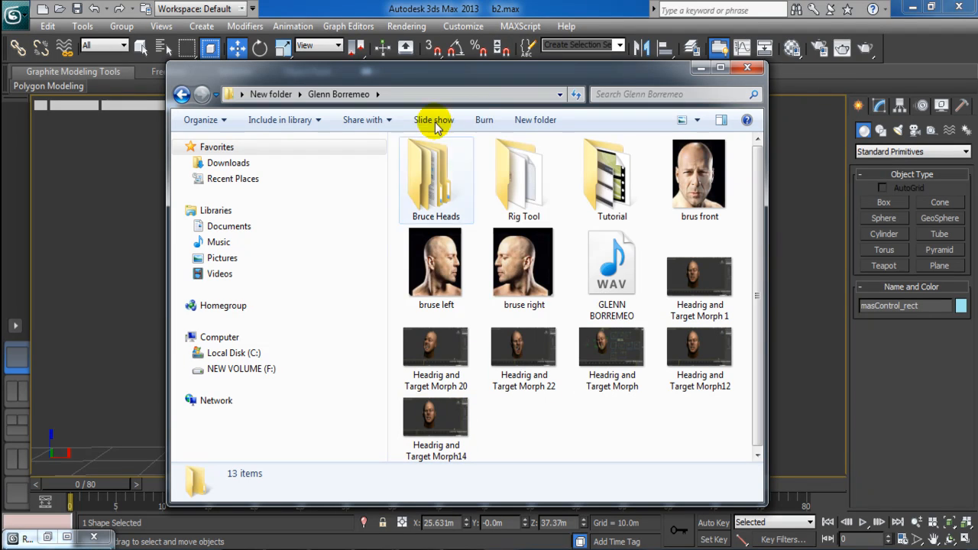
Examine the contents of the Bruce Heads and Rig Tool folders, return to the resource folder, and select the Tutorial folder
{"action": "double_click", "coordinate": [451, 197]}
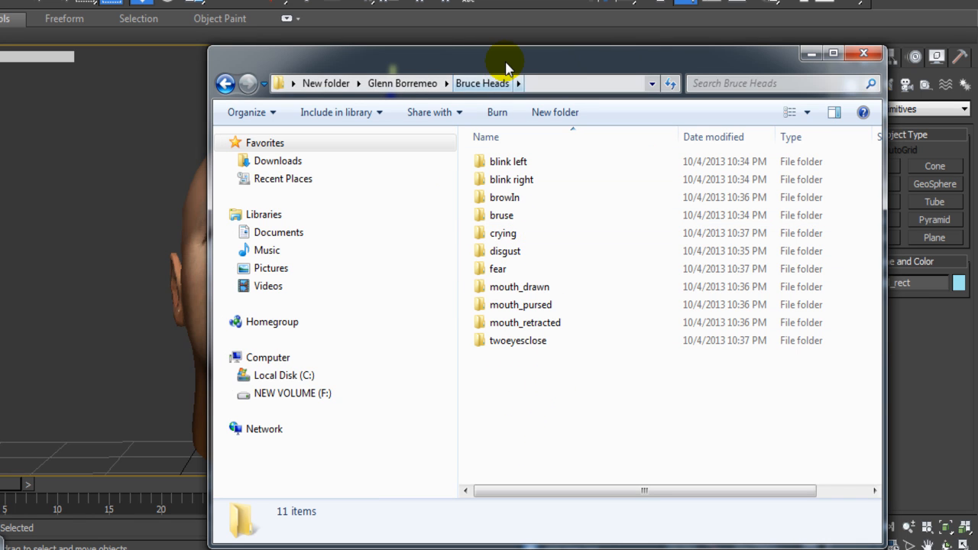
{"action": "left_click_drag", "start_coordinate": [509, 67], "coordinate": [495, 22]}
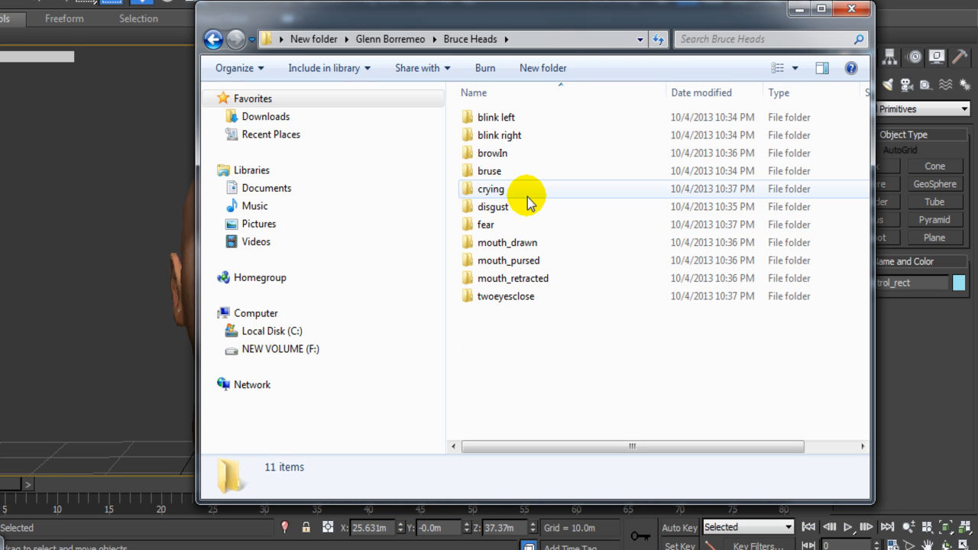
{"action": "left_click", "coordinate": [384, 42]}
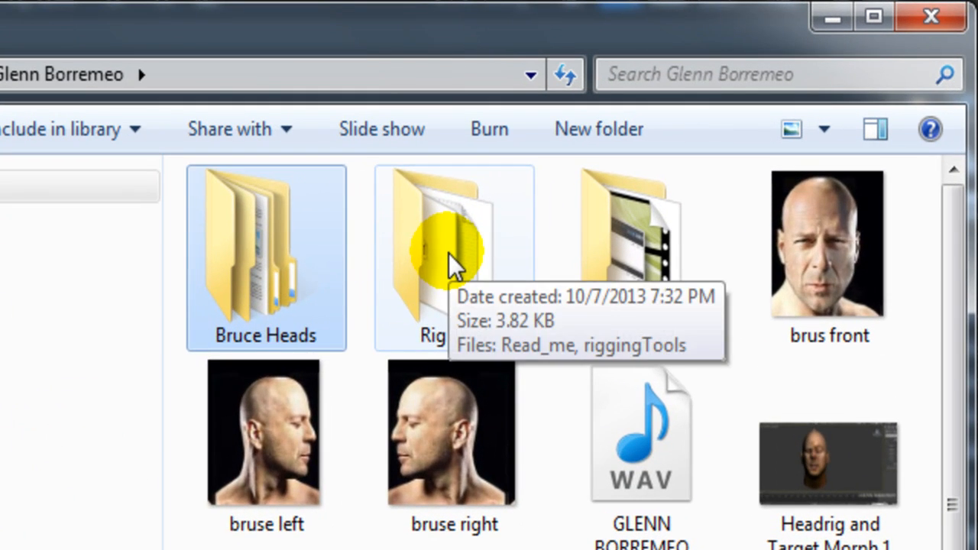
{"action": "double_click", "coordinate": [594, 147]}
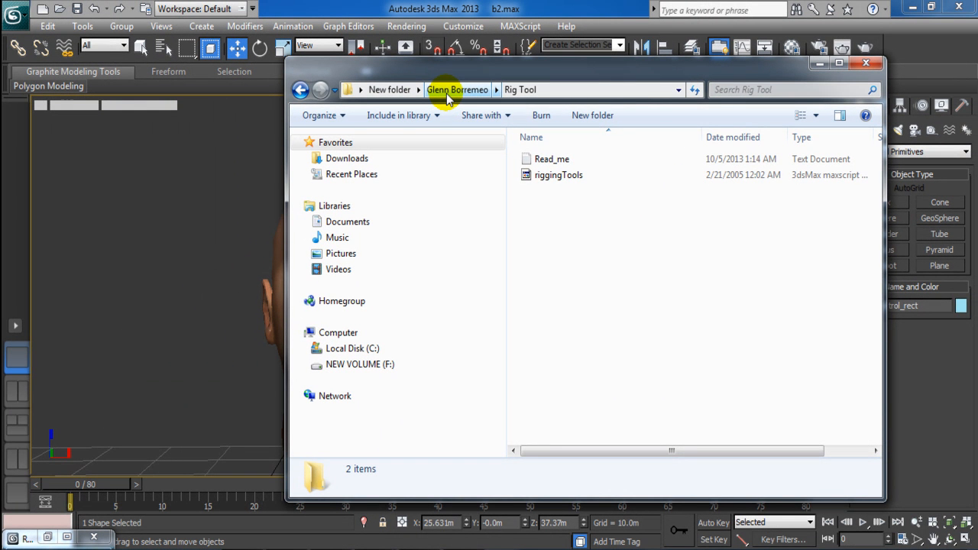
{"action": "left_click", "coordinate": [446, 92]}
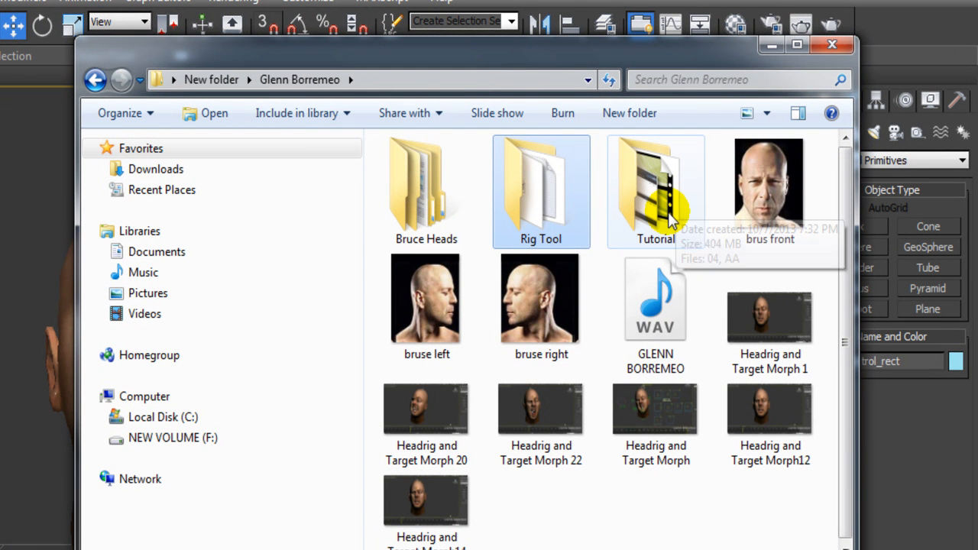
{"action": "left_click", "coordinate": [669, 218]}
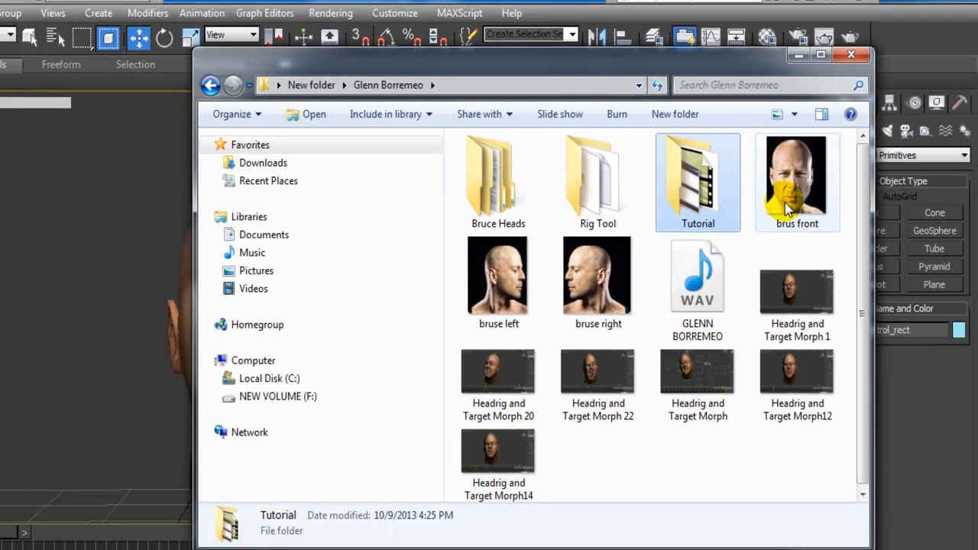
View the resource folder's images in Windows Photo Viewer, from brus front through the Headrig and Target Morph renders, and close the viewer
{"action": "double_click", "coordinate": [768, 188]}
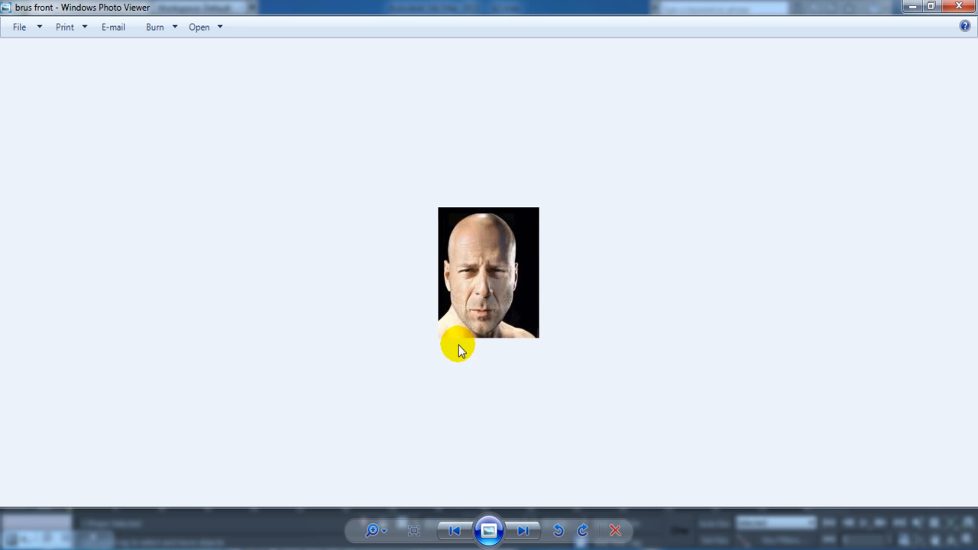
{"action": "left_click", "coordinate": [524, 531]}
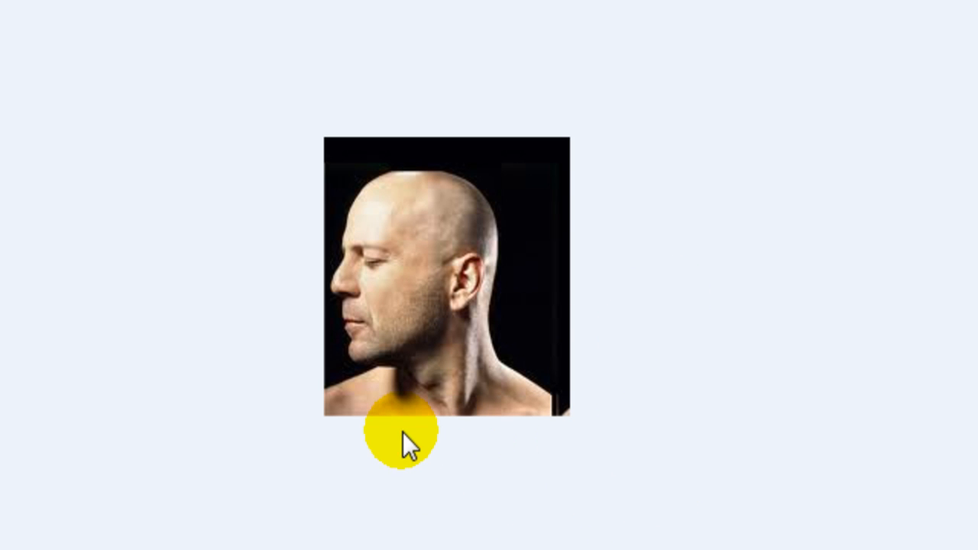
{"action": "left_click", "coordinate": [524, 532]}
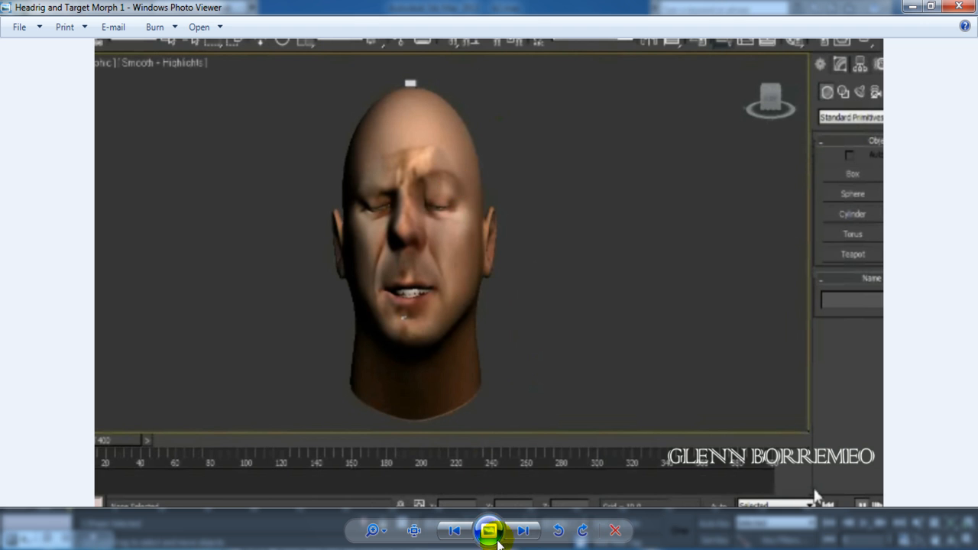
{"action": "left_click", "coordinate": [526, 531]}
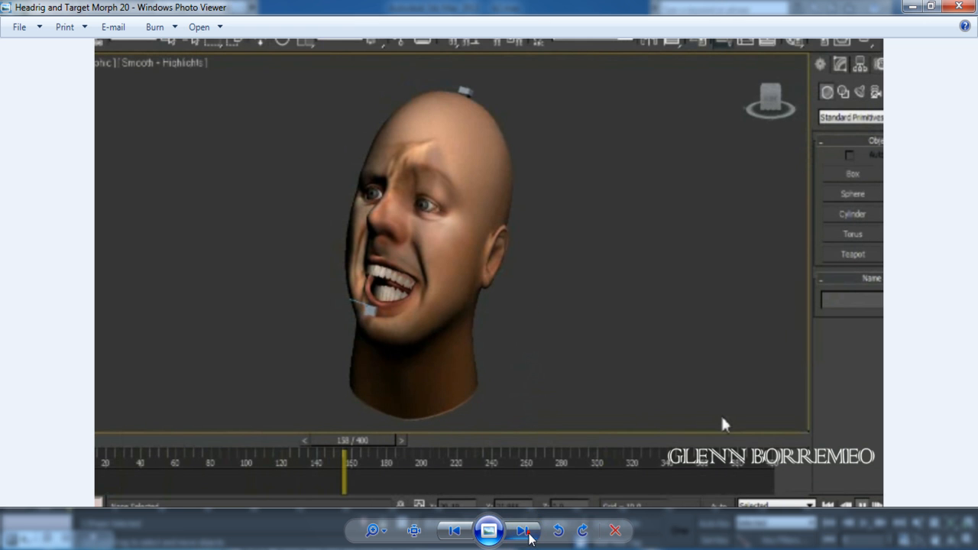
{"action": "left_click", "coordinate": [526, 531]}
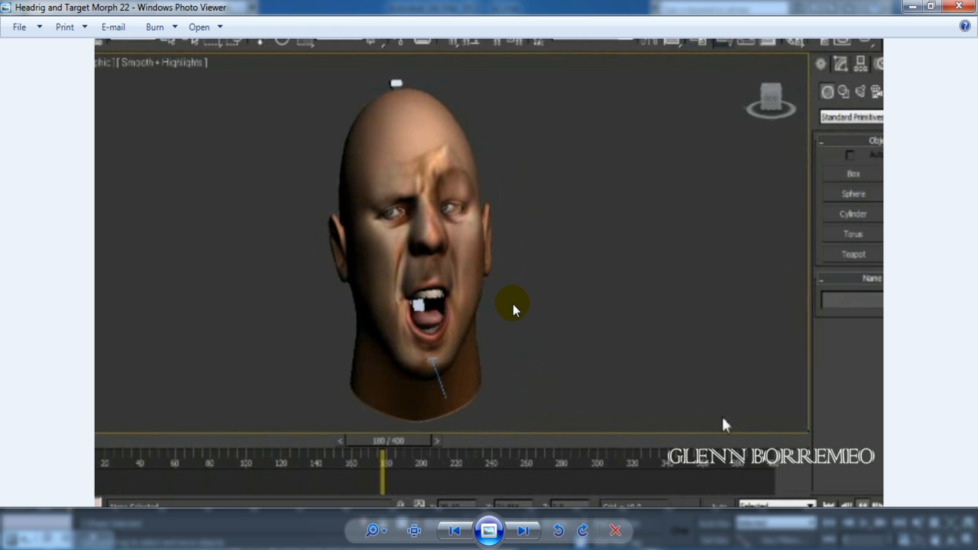
{"action": "left_click", "coordinate": [521, 530]}
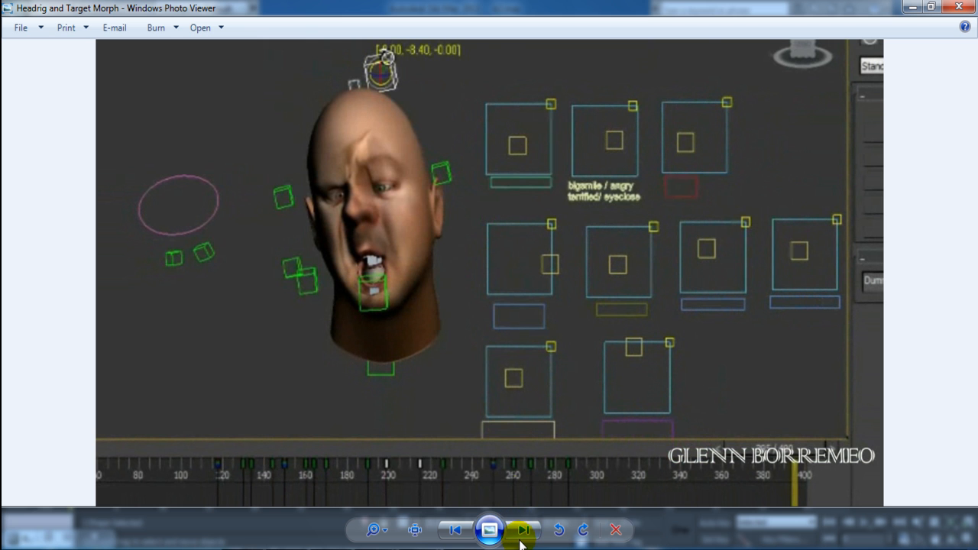
{"action": "left_click", "coordinate": [520, 530]}
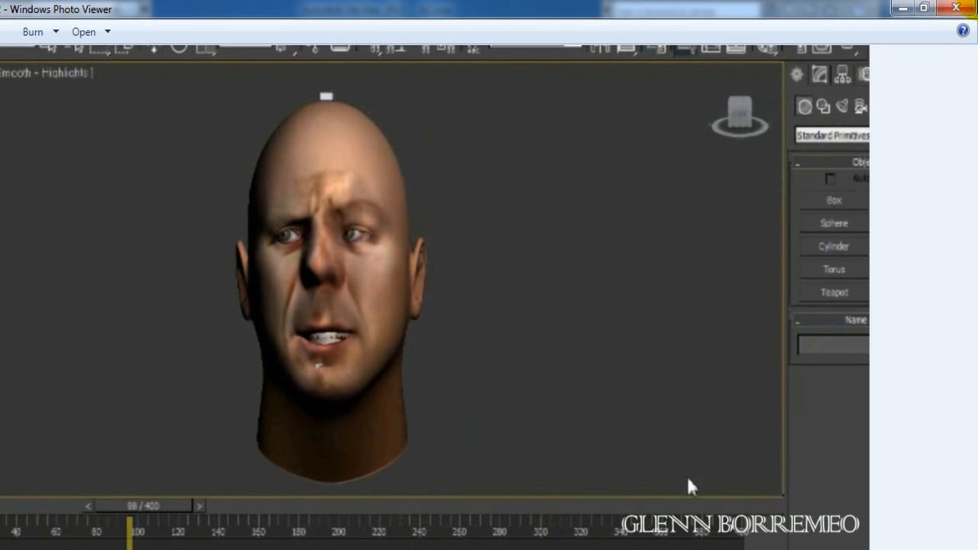
{"action": "left_click", "coordinate": [957, 9]}
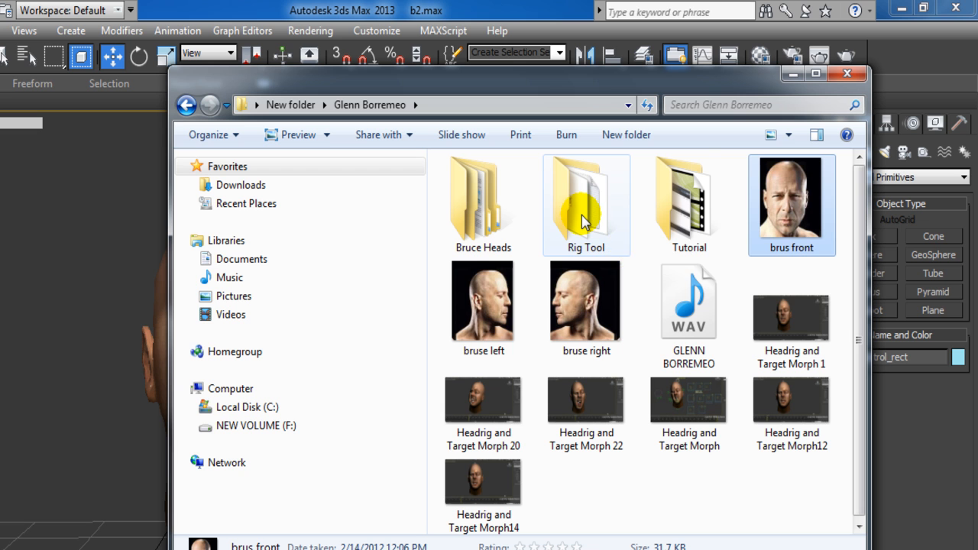
Open the Rig Tool folder to show the riggingTools script, move its window clear of the head, and return to 3ds Max
{"action": "double_click", "coordinate": [581, 214]}
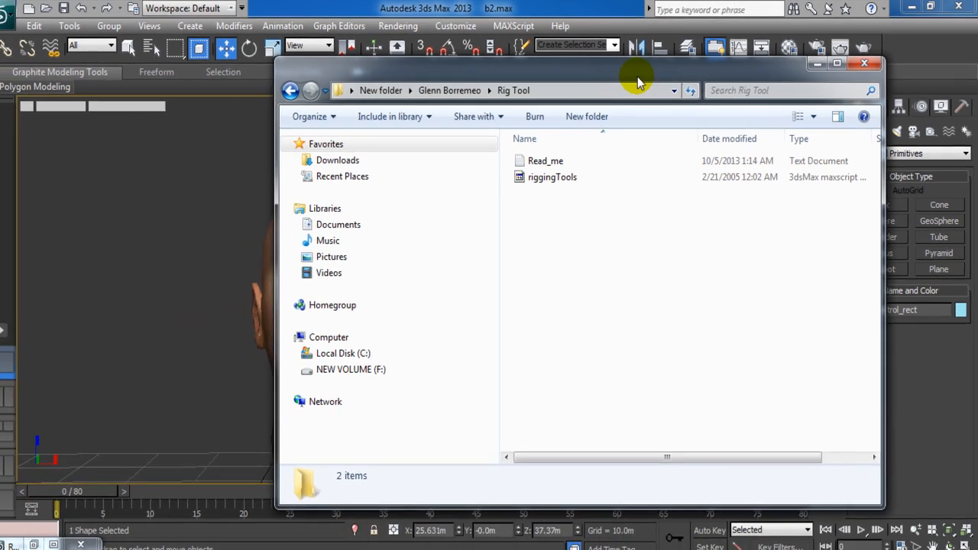
{"action": "left_click_drag", "start_coordinate": [577, 90], "coordinate": [539, 429]}
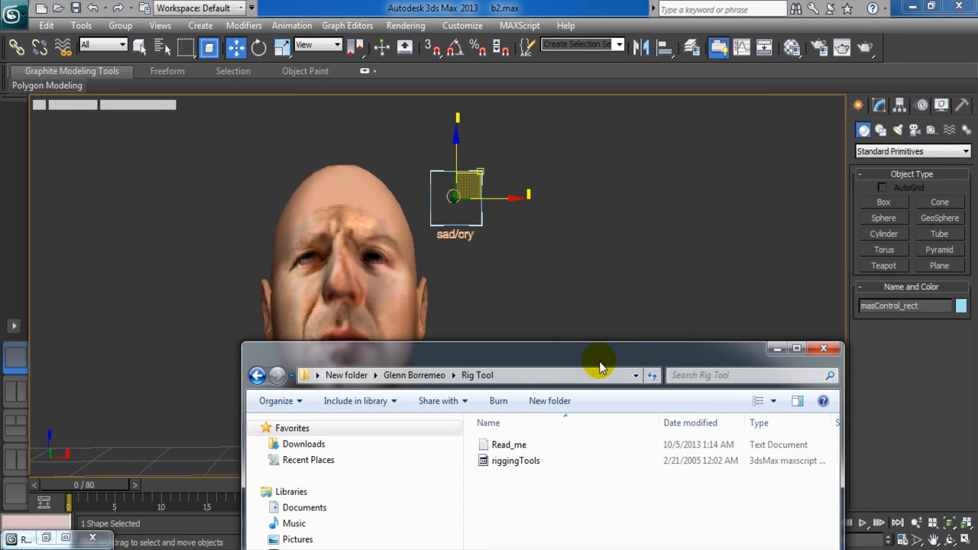
{"action": "mouse_move", "coordinate": [470, 177]}
{"action": "left_mouse_down"}
{"action": "mouse_move", "coordinate": [473, 192]}
{"action": "mouse_move", "coordinate": [473, 159]}
{"action": "mouse_move", "coordinate": [471, 175]}
{"action": "left_mouse_up"}
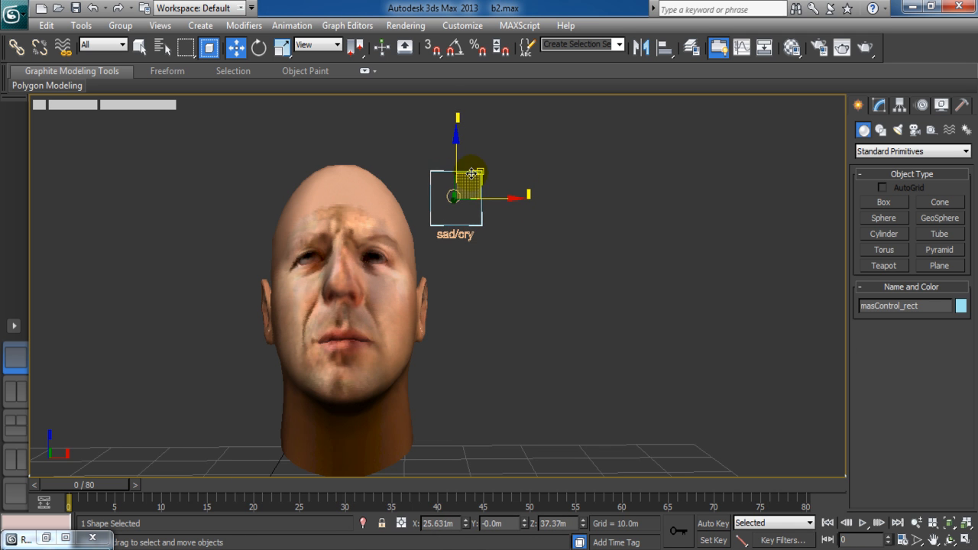
Clear the selection, check the geometry categories for Rigging Tools, and select the circle of the sad/cry control
{"action": "left_click", "coordinate": [522, 279]}
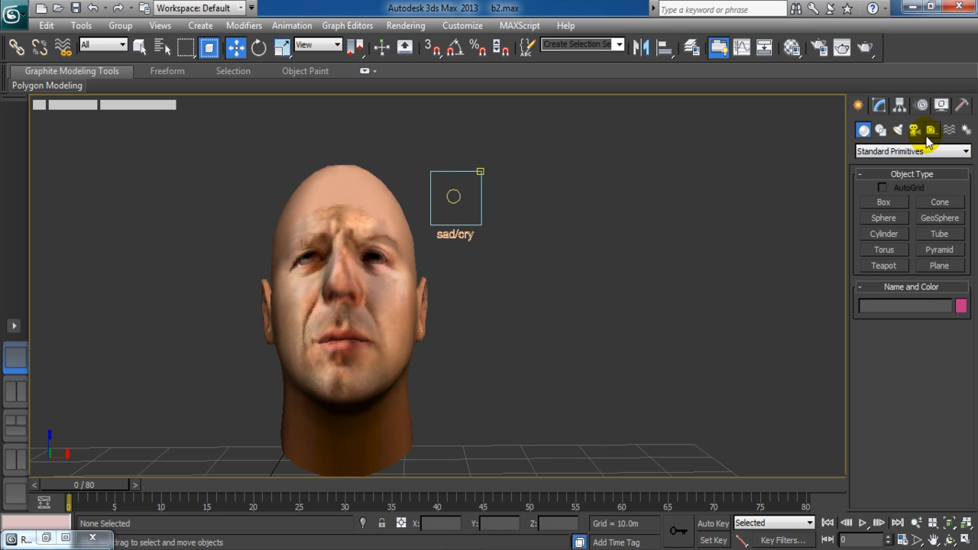
{"action": "left_click", "coordinate": [927, 151]}
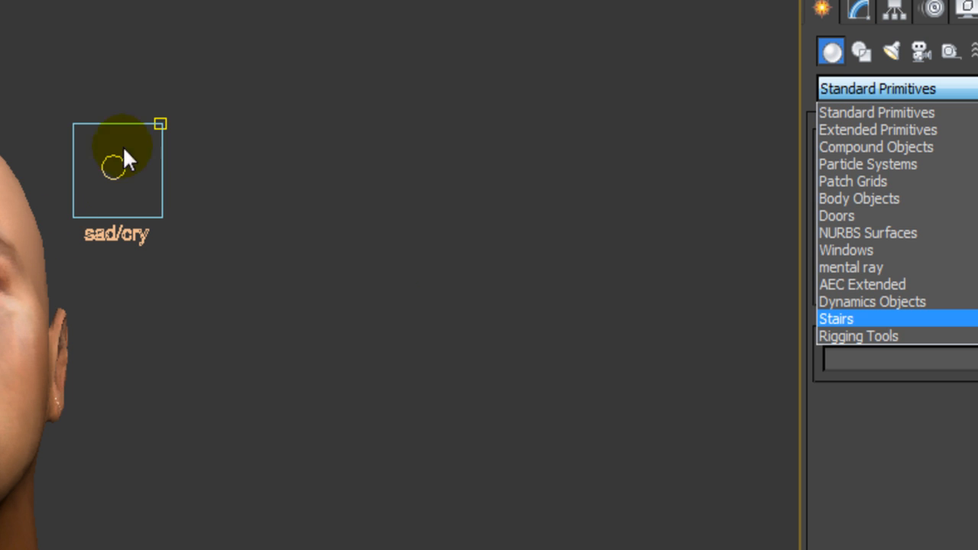
{"action": "left_click", "coordinate": [188, 193]}
{"action": "left_click", "coordinate": [113, 165]}
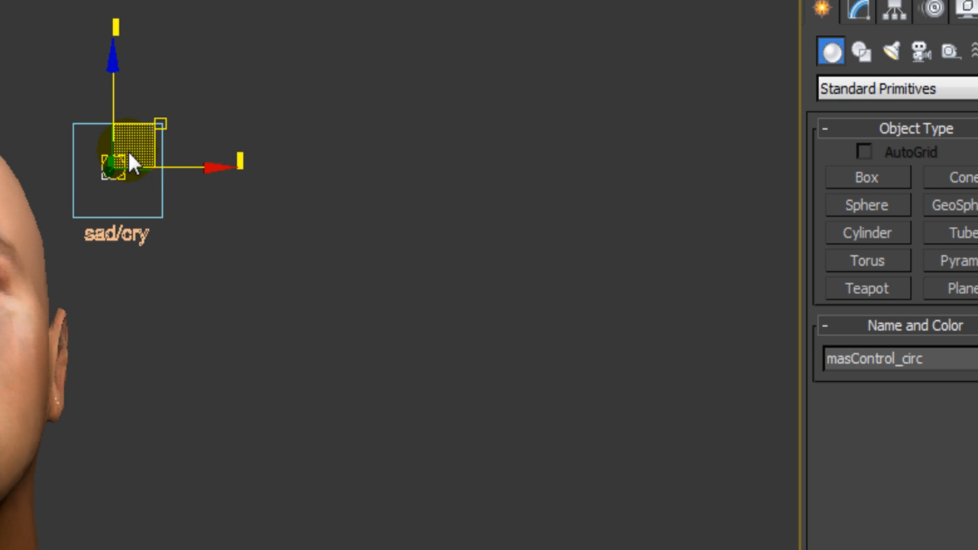
Move the sad/cry circle to its square's lower-left corner and back toward the middle of the lower edge
{"action": "left_click_drag", "start_coordinate": [137, 130], "coordinate": [94, 173]}
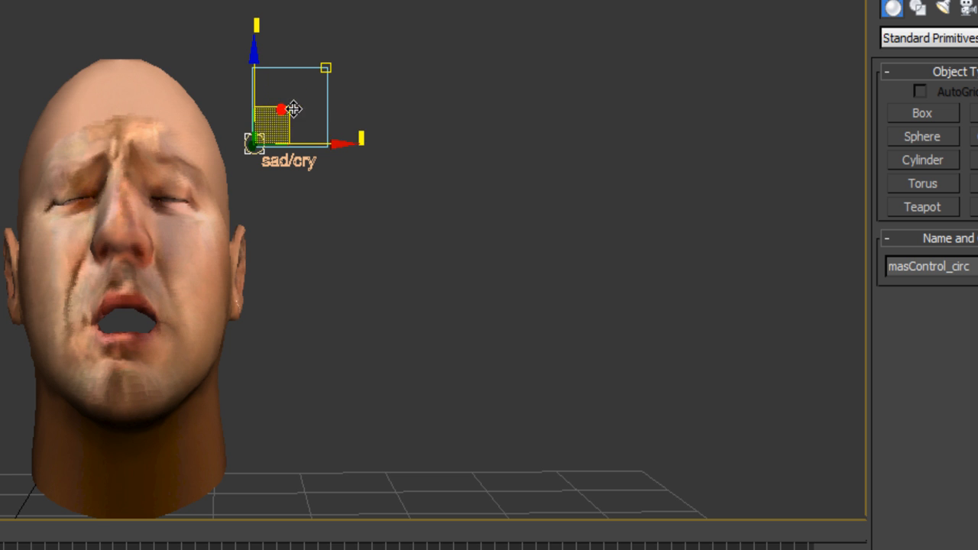
{"action": "left_click_drag", "start_coordinate": [293, 110], "coordinate": [326, 101]}
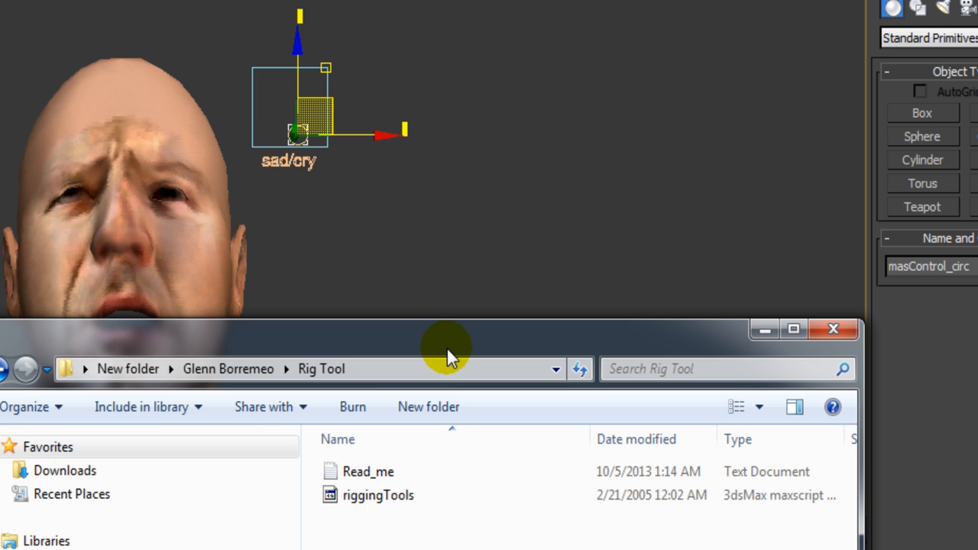
Reposition the Rig Tool folder window and browse Local Disk (C:) to Program Files, Autodesk, 3ds MAX2013, 3ds Max 2013
{"action": "left_click_drag", "start_coordinate": [446, 346], "coordinate": [439, 19]}
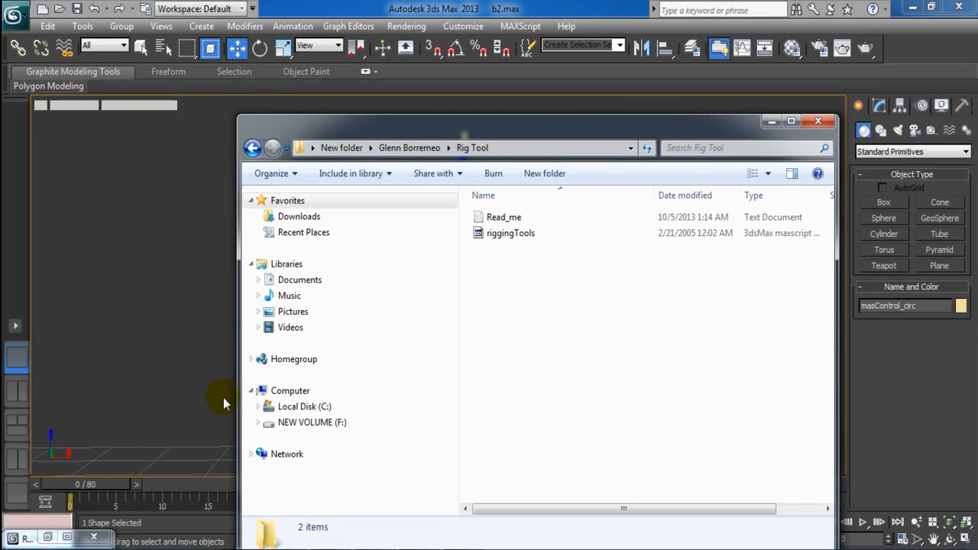
{"action": "key", "text": "super"}
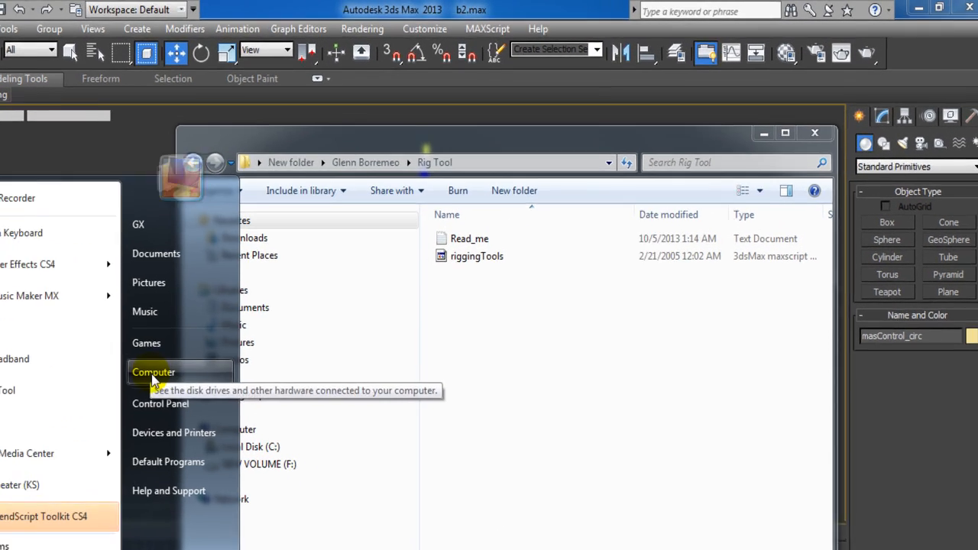
{"action": "left_click", "coordinate": [216, 338]}
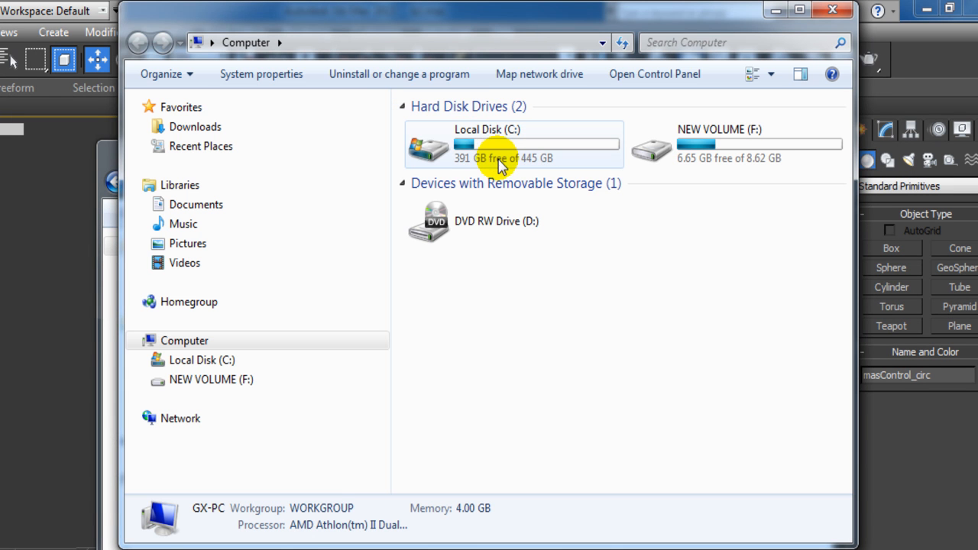
{"action": "double_click", "coordinate": [498, 161]}
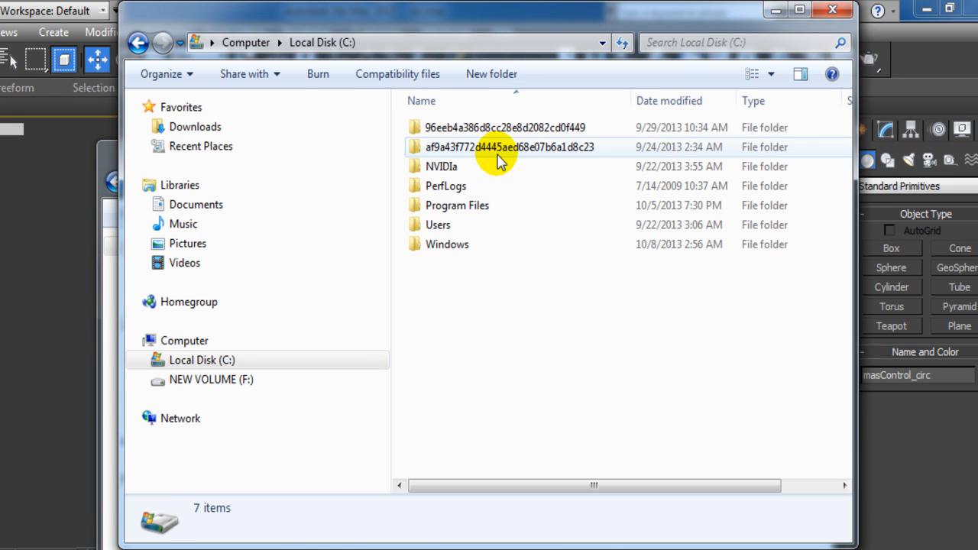
{"action": "left_click", "coordinate": [477, 214]}
{"action": "double_click", "coordinate": [476, 207]}
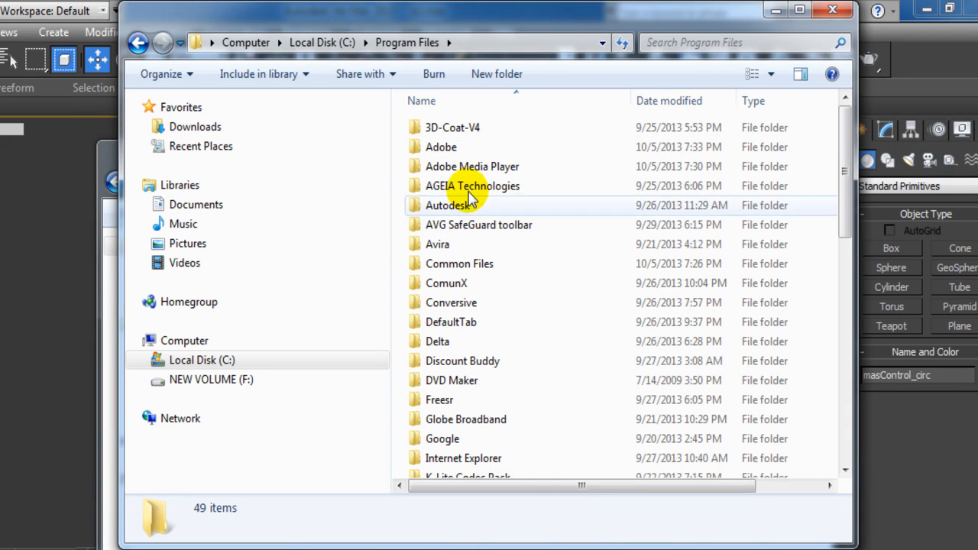
{"action": "double_click", "coordinate": [475, 205]}
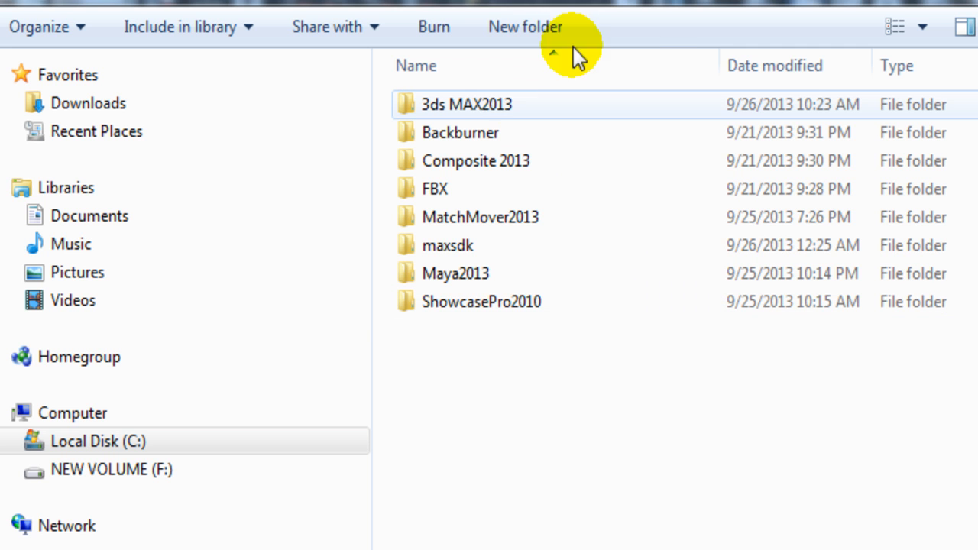
{"action": "double_click", "coordinate": [523, 108]}
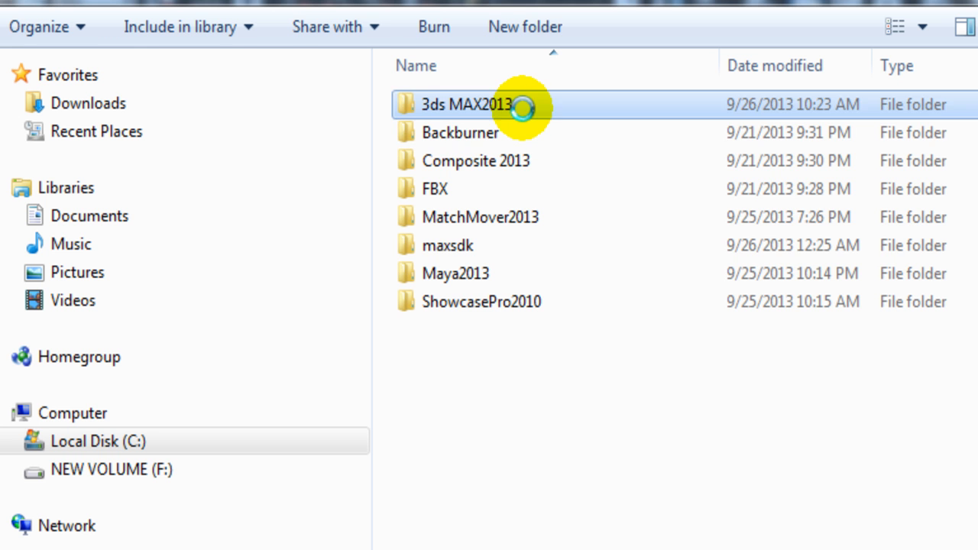
{"action": "double_click", "coordinate": [523, 108]}
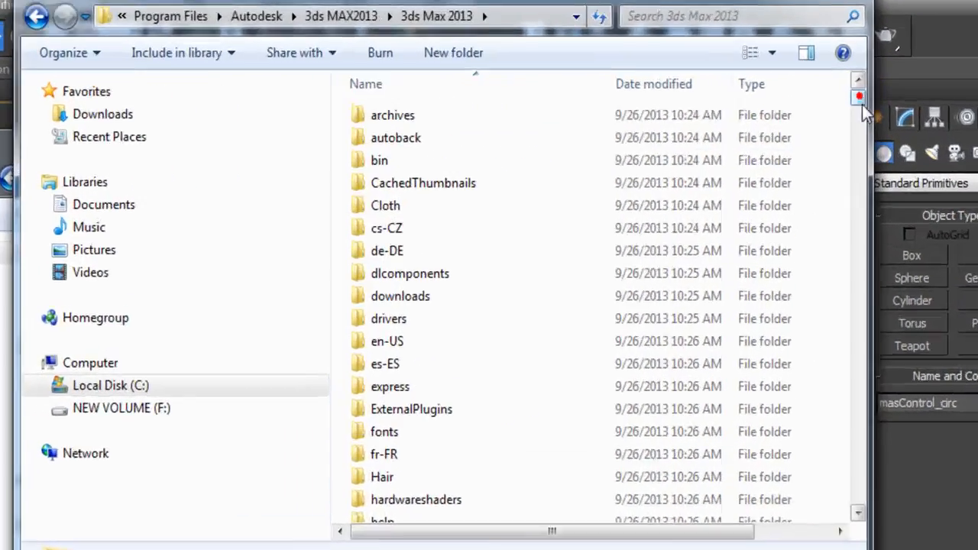
Find the scripts folder in the 3ds Max 2013 installation directory and open its Startup subfolder
{"action": "left_click_drag", "start_coordinate": [847, 92], "coordinate": [845, 157]}
{"action": "left_click_drag", "start_coordinate": [875, 240], "coordinate": [845, 111]}
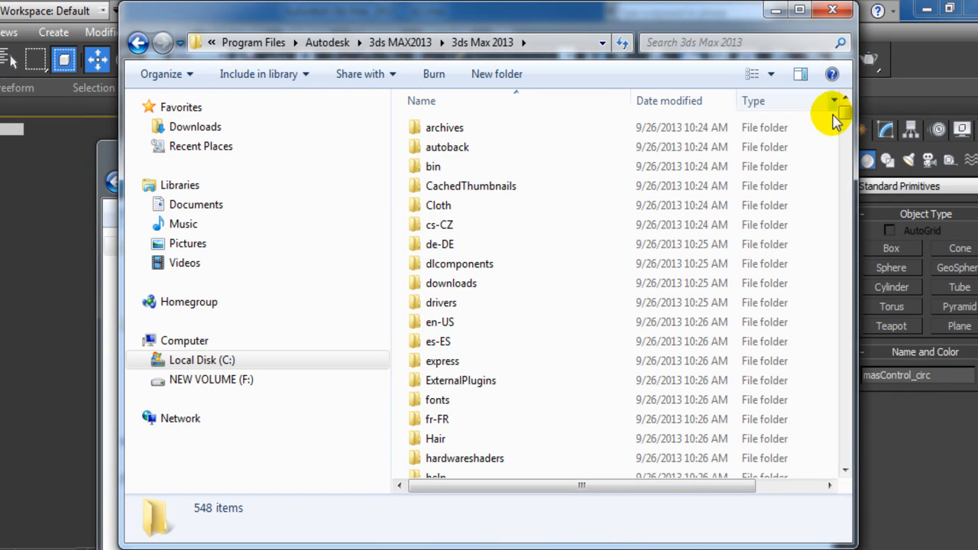
{"action": "left_click", "coordinate": [845, 469]}
{"action": "left_click", "coordinate": [845, 469]}
{"action": "left_click", "coordinate": [844, 470]}
{"action": "left_click", "coordinate": [845, 469]}
{"action": "left_click", "coordinate": [845, 469]}
{"action": "left_click", "coordinate": [844, 469]}
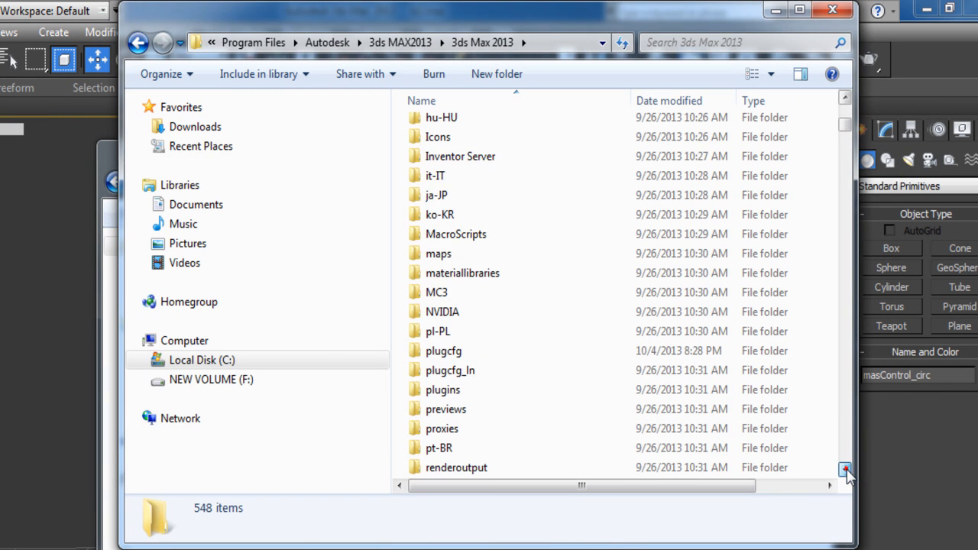
{"action": "left_click", "coordinate": [845, 469]}
{"action": "left_click", "coordinate": [845, 469]}
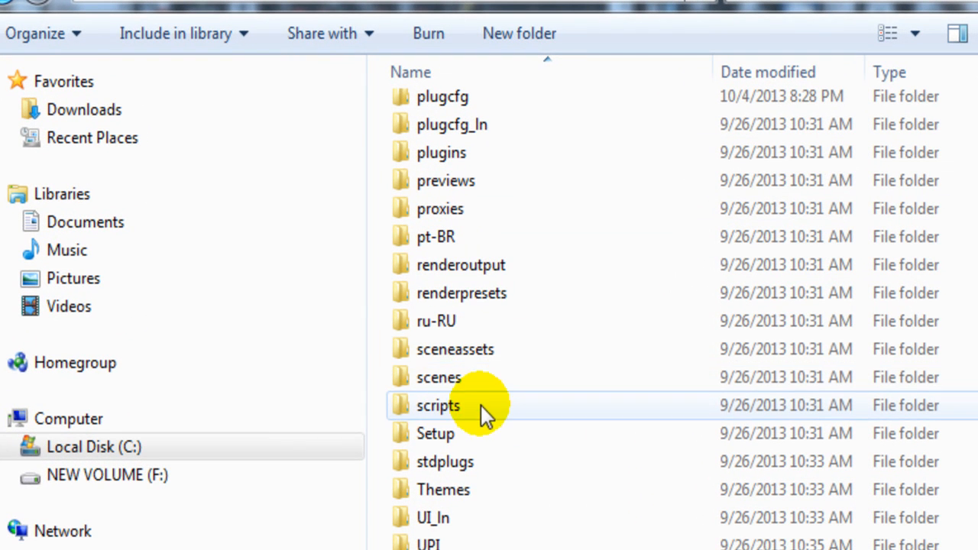
{"action": "mouse_move", "coordinate": [484, 404]}
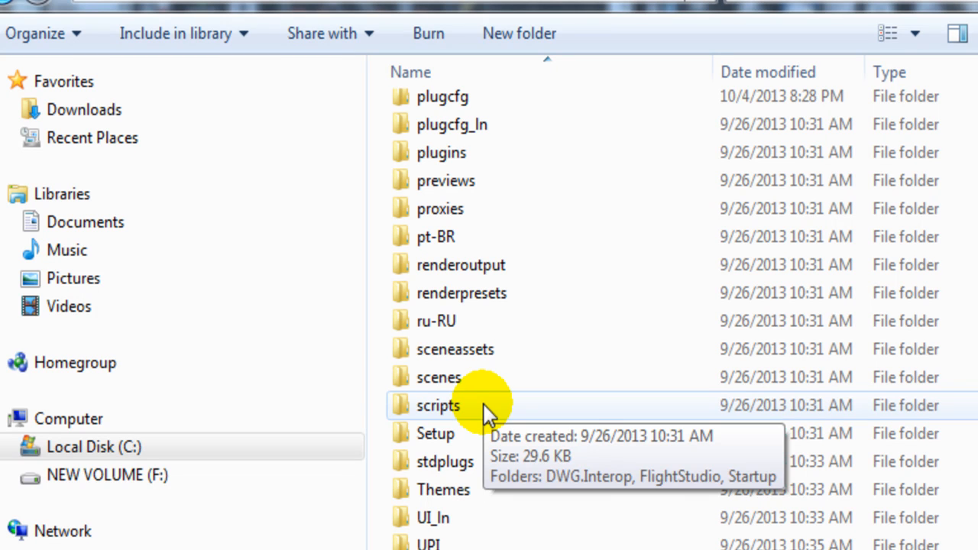
{"action": "double_click", "coordinate": [484, 404]}
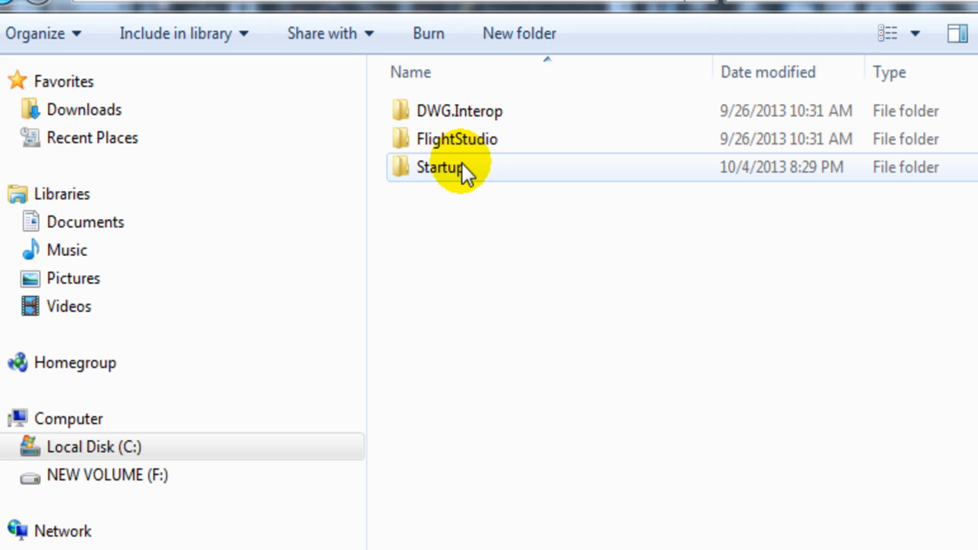
{"action": "double_click", "coordinate": [458, 170]}
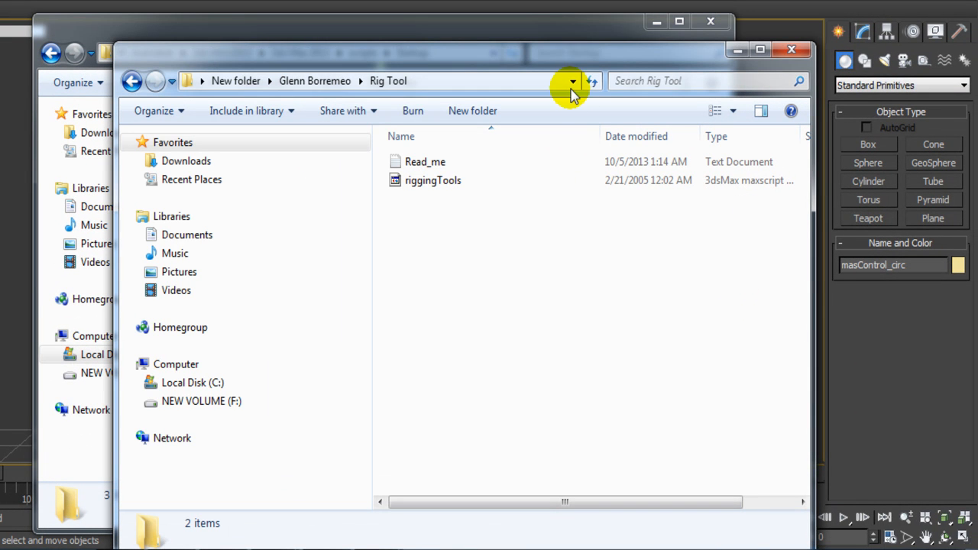
Place the Rig Tool window beside the Startup folder, select the riggingTools script, and close the Startup window
{"action": "left_click_drag", "start_coordinate": [517, 61], "coordinate": [787, 38]}
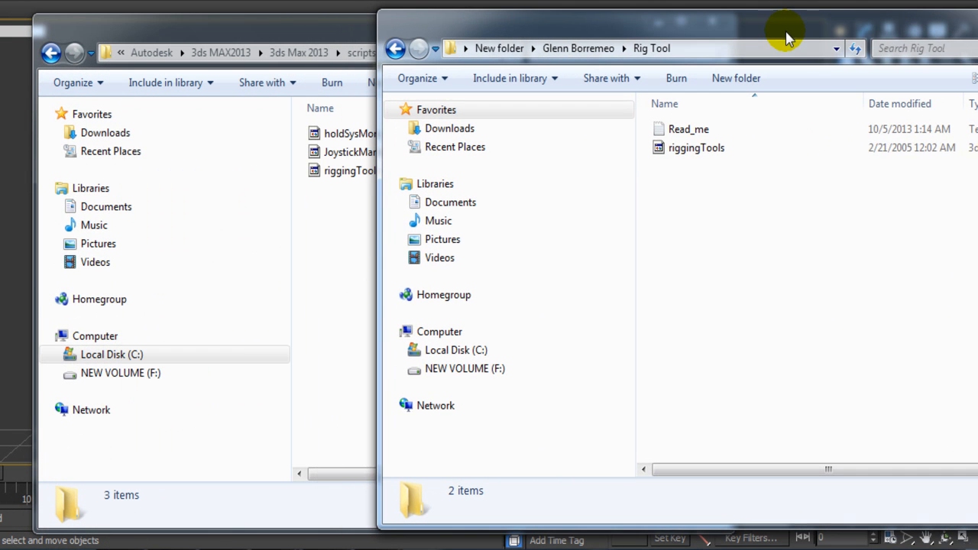
{"action": "left_click", "coordinate": [713, 152]}
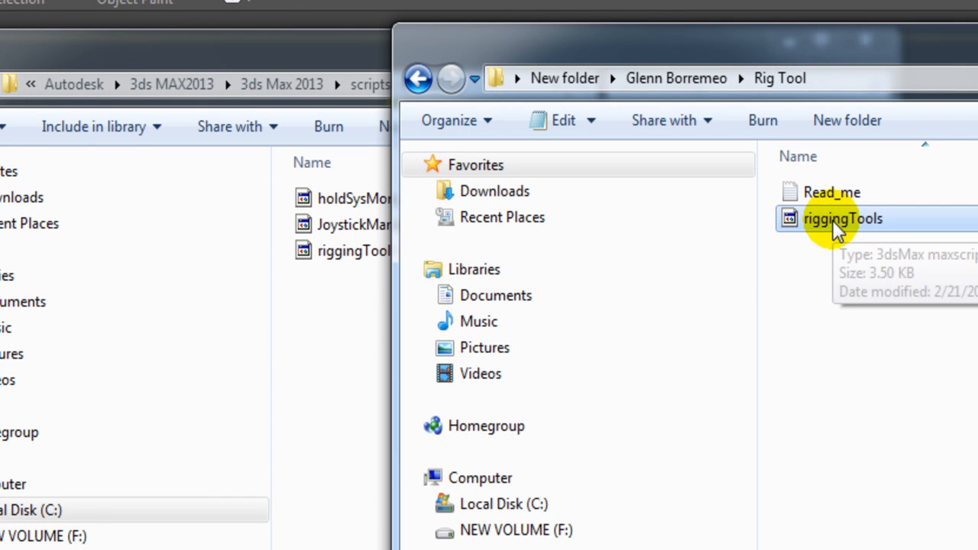
{"action": "left_click_drag", "start_coordinate": [832, 220], "coordinate": [971, 323]}
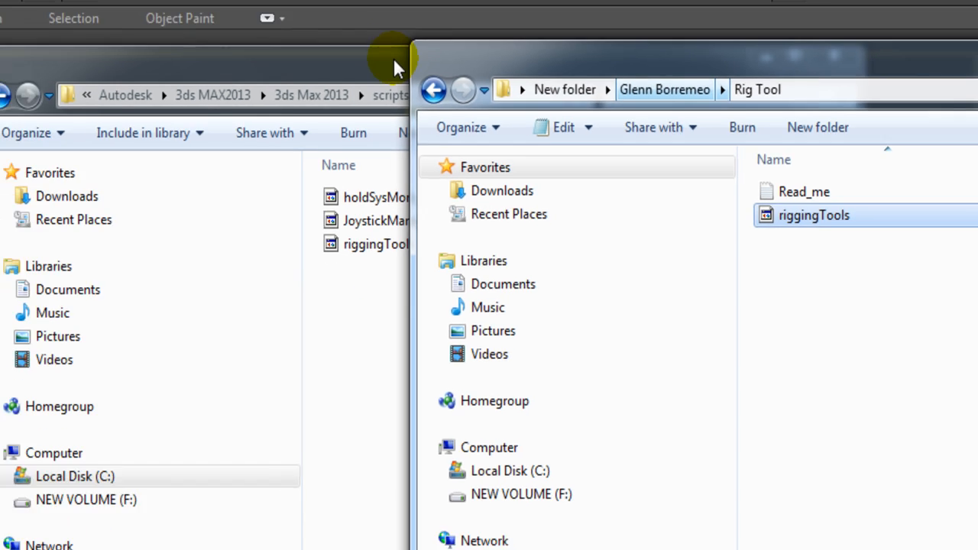
{"action": "left_click", "coordinate": [370, 42]}
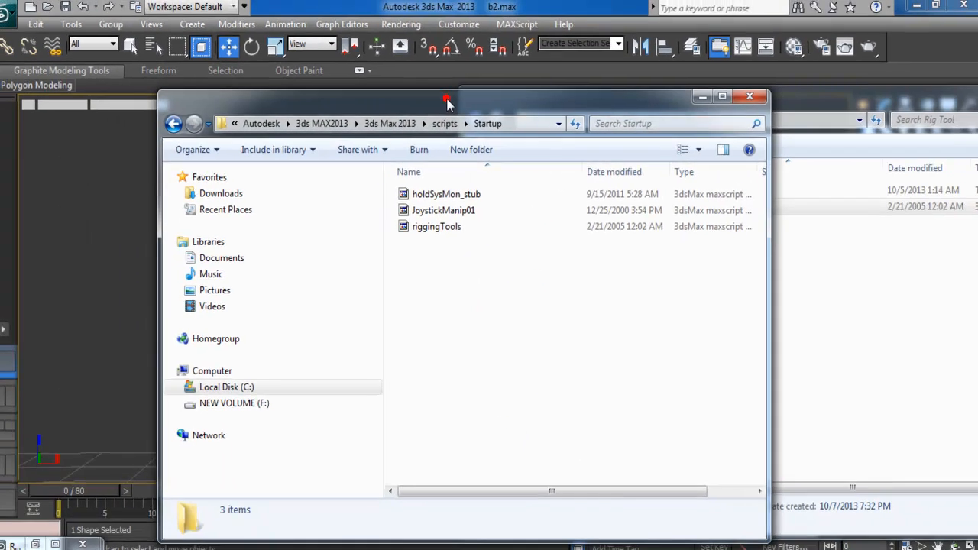
{"action": "left_click", "coordinate": [741, 101]}
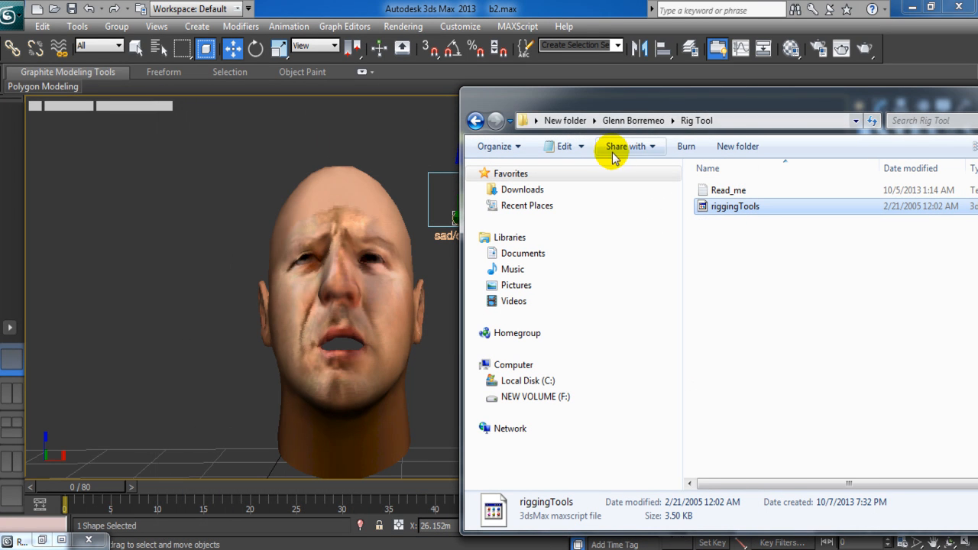
Return to the resource folder, open Bruce Heads, and reposition its window to show the expression subfolders
{"action": "left_click", "coordinate": [634, 121]}
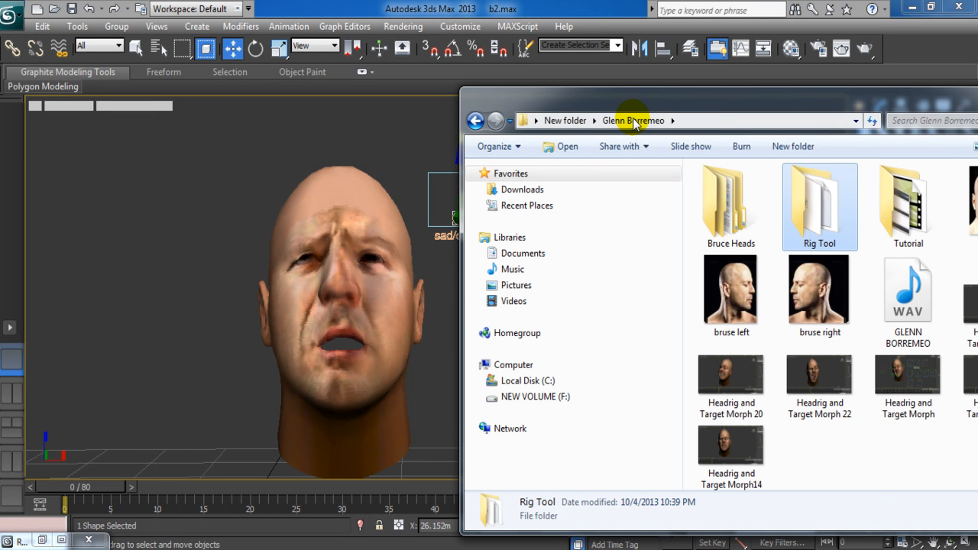
{"action": "left_click_drag", "start_coordinate": [751, 102], "coordinate": [550, 128]}
{"action": "double_click", "coordinate": [535, 262]}
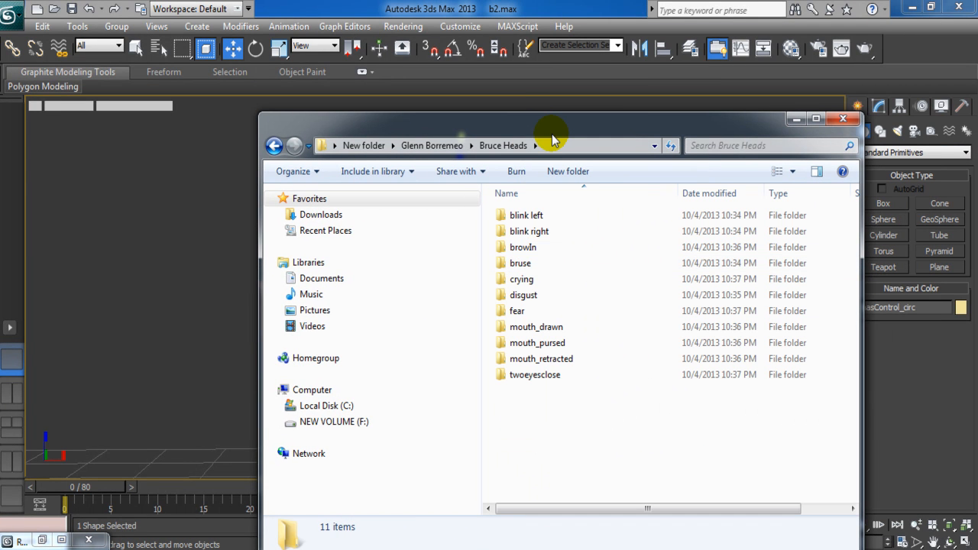
{"action": "left_click_drag", "start_coordinate": [551, 140], "coordinate": [516, 108]}
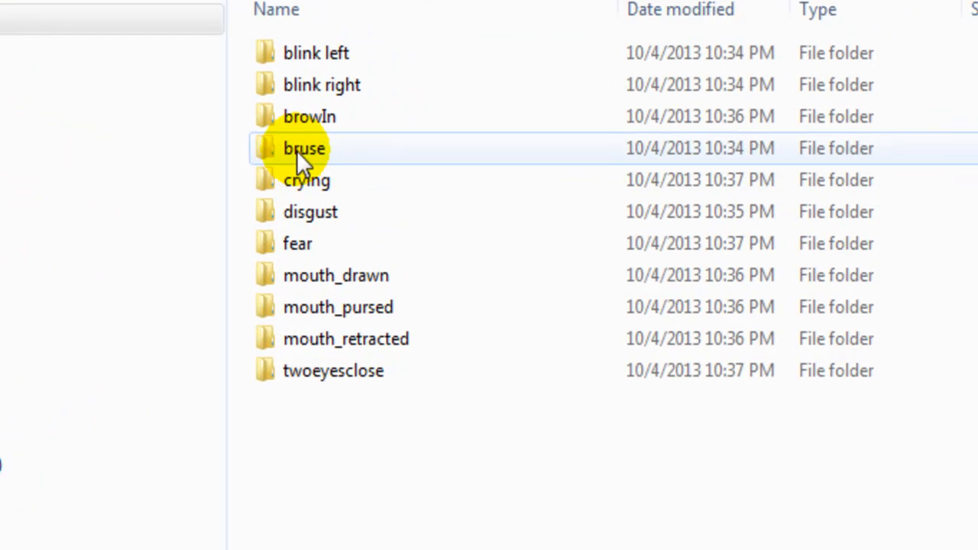
Examine the bruse folder's texture images and model files, select bruse1.obj, and minimize the folder window to return to 3ds Max
{"action": "double_click", "coordinate": [305, 149]}
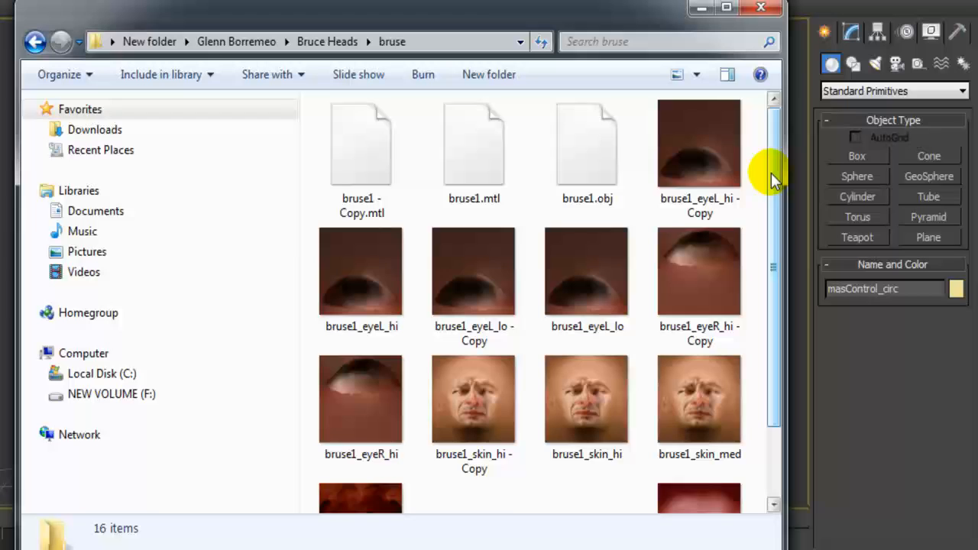
{"action": "left_click_drag", "start_coordinate": [838, 149], "coordinate": [833, 206]}
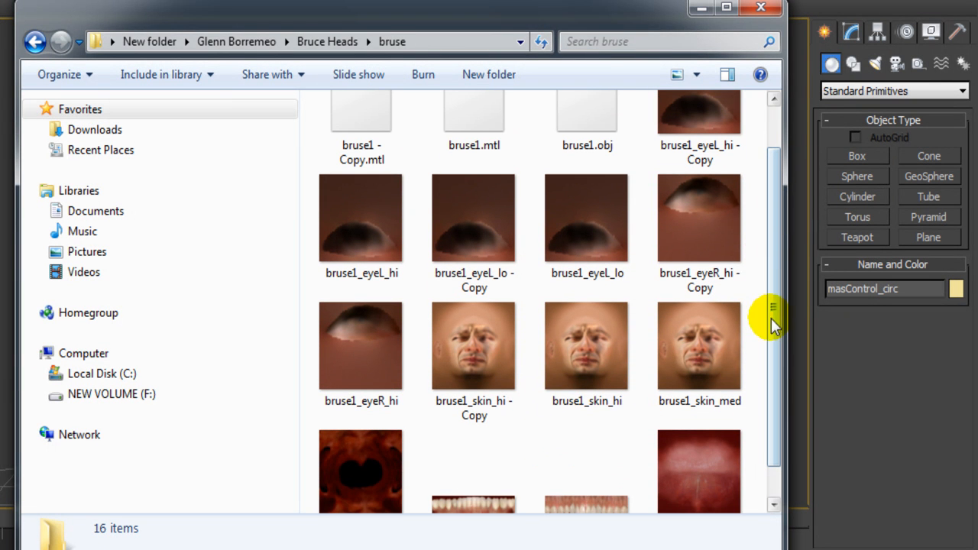
{"action": "left_click_drag", "start_coordinate": [776, 348], "coordinate": [777, 365]}
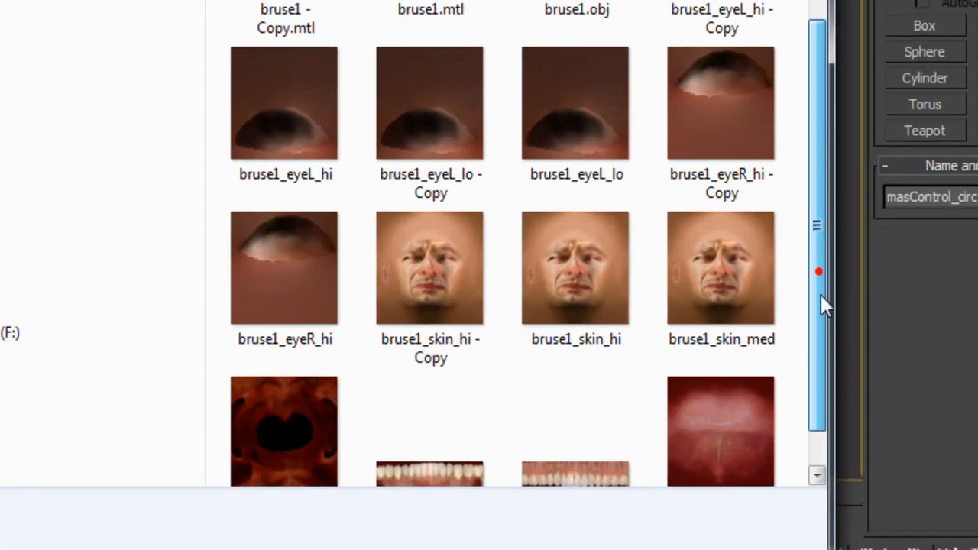
{"action": "left_click_drag", "start_coordinate": [824, 306], "coordinate": [820, 337]}
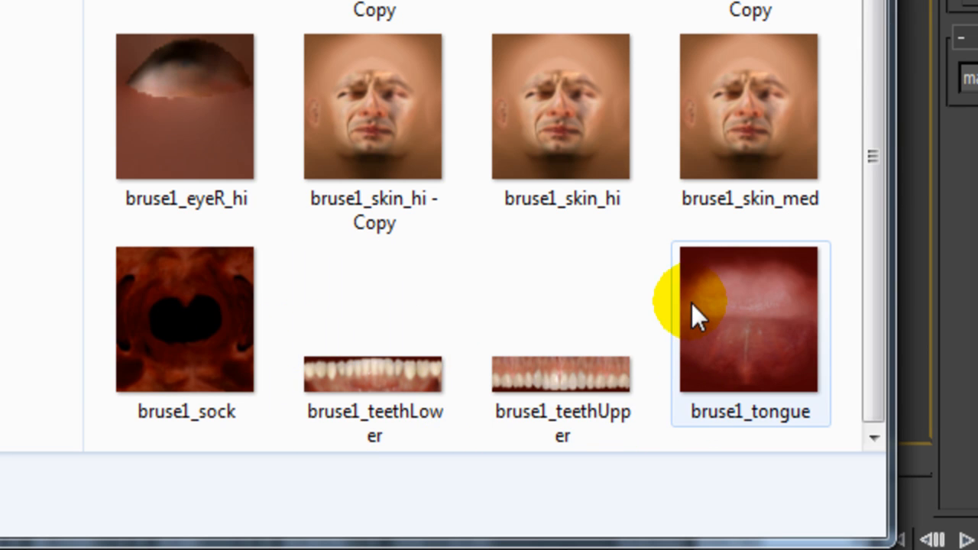
{"action": "left_click_drag", "start_coordinate": [881, 319], "coordinate": [858, 157]}
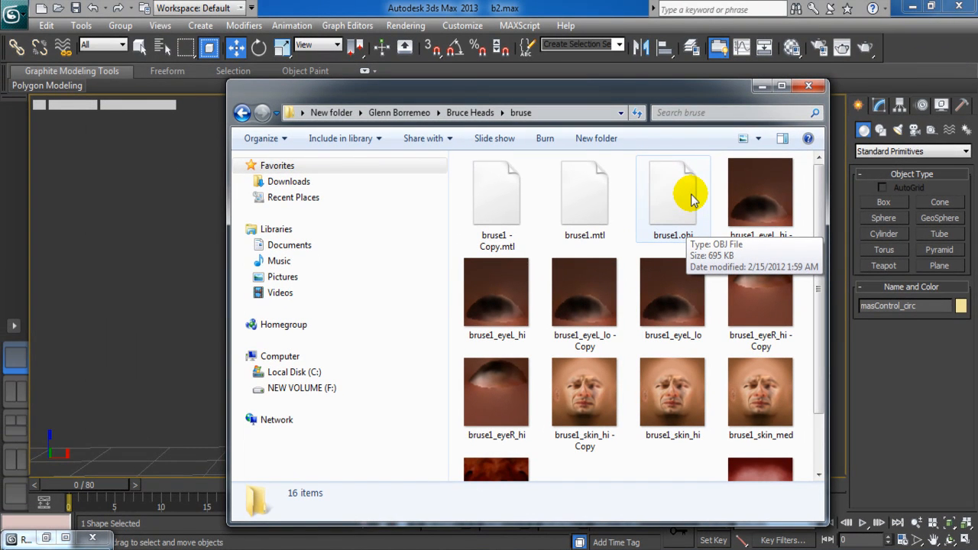
{"action": "left_click", "coordinate": [672, 205]}
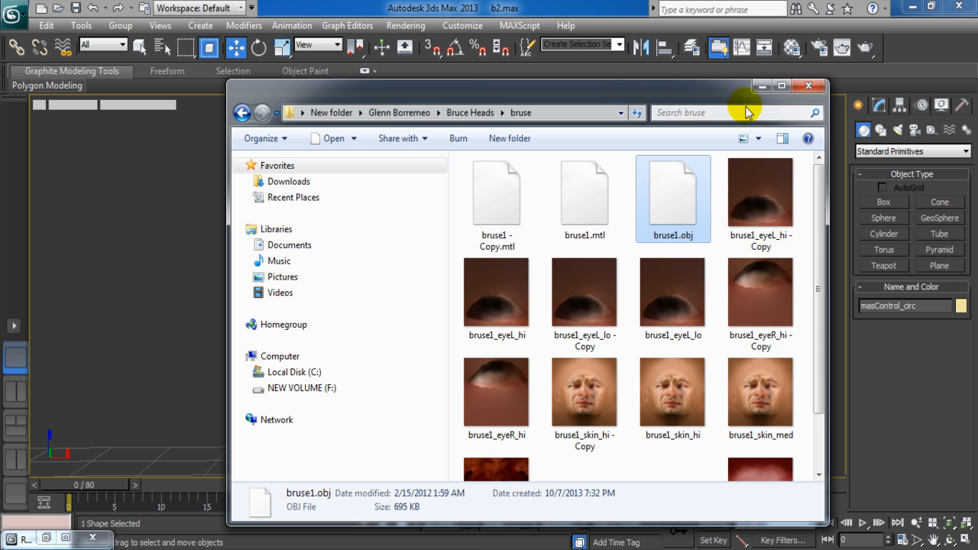
{"action": "left_click", "coordinate": [756, 87]}
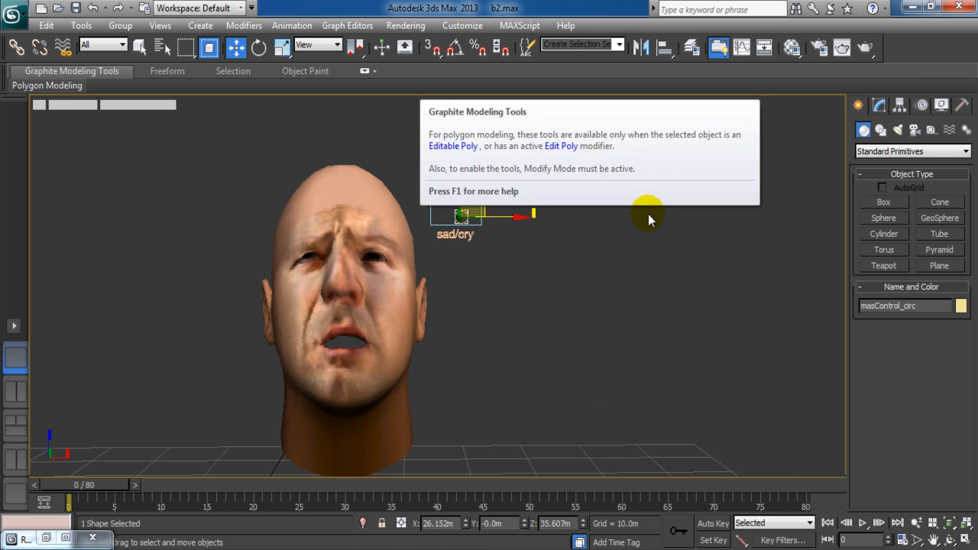
Raise the sad/cry circle toward the centre of its square and clear the selection
{"action": "left_click_drag", "start_coordinate": [475, 207], "coordinate": [471, 194]}
{"action": "left_click", "coordinate": [471, 349]}
Unhide all objects in the scene and frame the full row of heads with the joystick control
{"action": "right_click", "coordinate": [471, 344]}
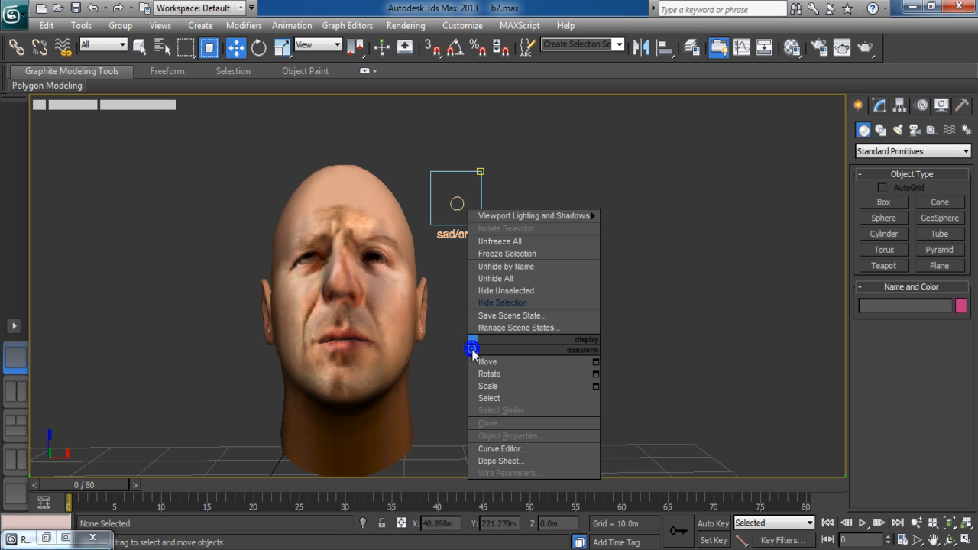
{"action": "left_click", "coordinate": [546, 279]}
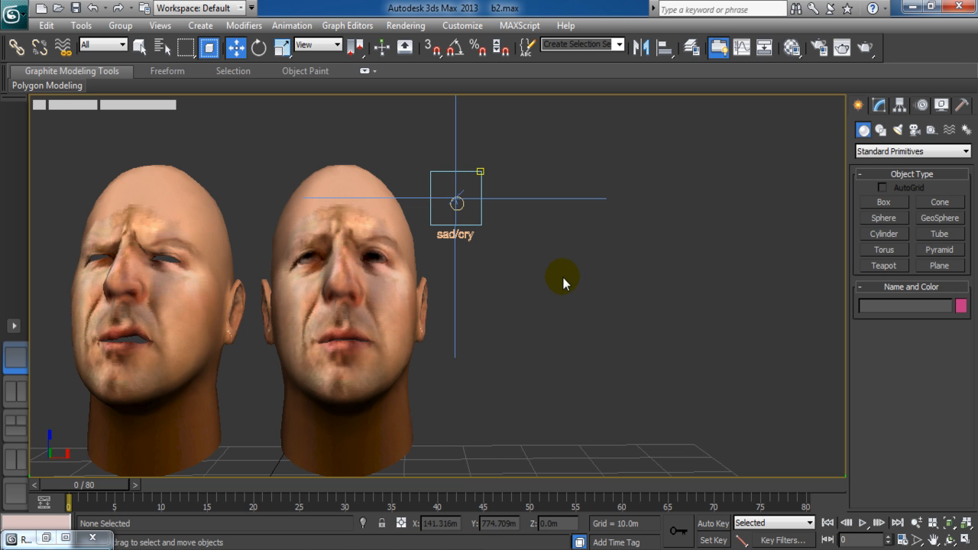
{"action": "scroll", "coordinate": [679, 286], "scroll_direction": "down", "scroll_amount": 10}
{"action": "scroll", "coordinate": [561, 304], "scroll_direction": "up", "scroll_amount": 5}
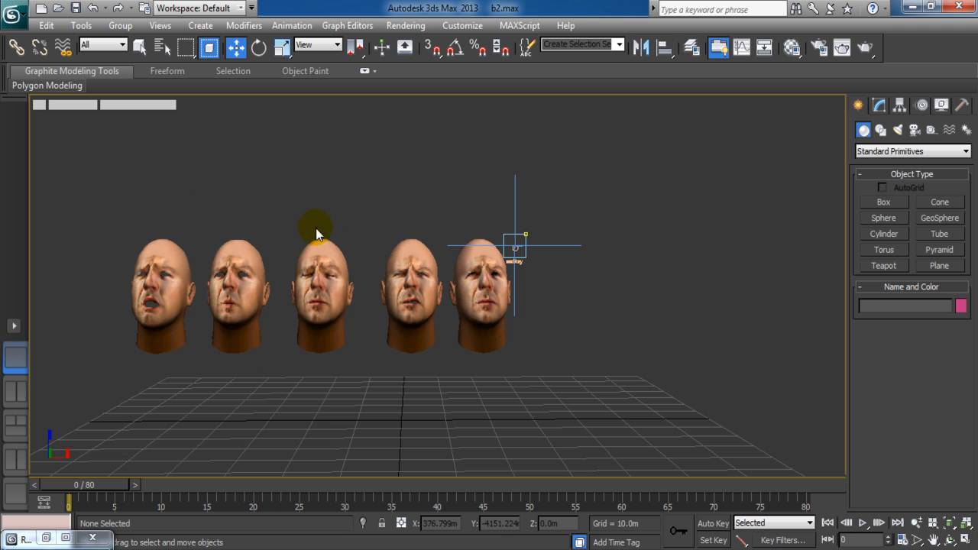
{"action": "middle_click_drag", "start_coordinate": [478, 471], "coordinate": [630, 441]}
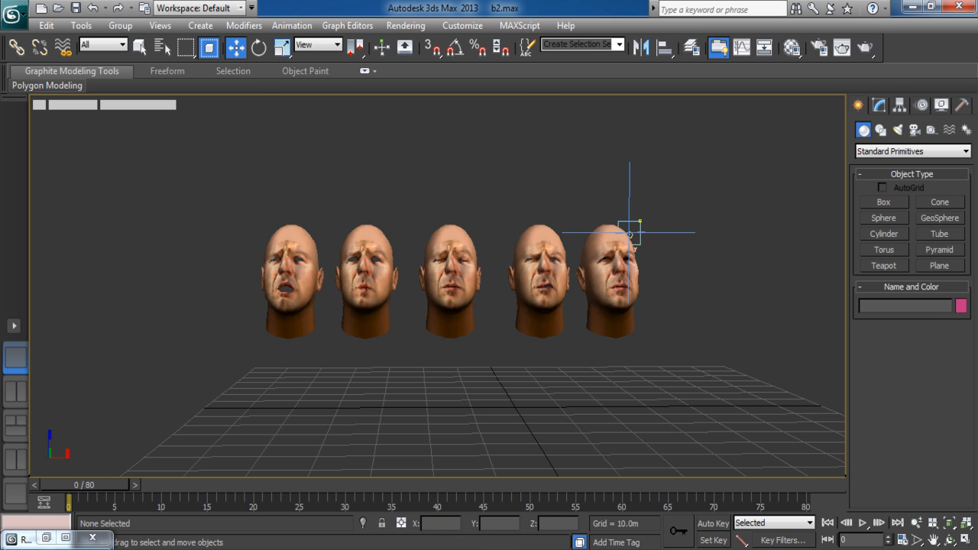
Reopen the bruse folder window, go back up to Bruce Heads, and place the window beside the row of heads for comparison
{"action": "left_click", "coordinate": [460, 547]}
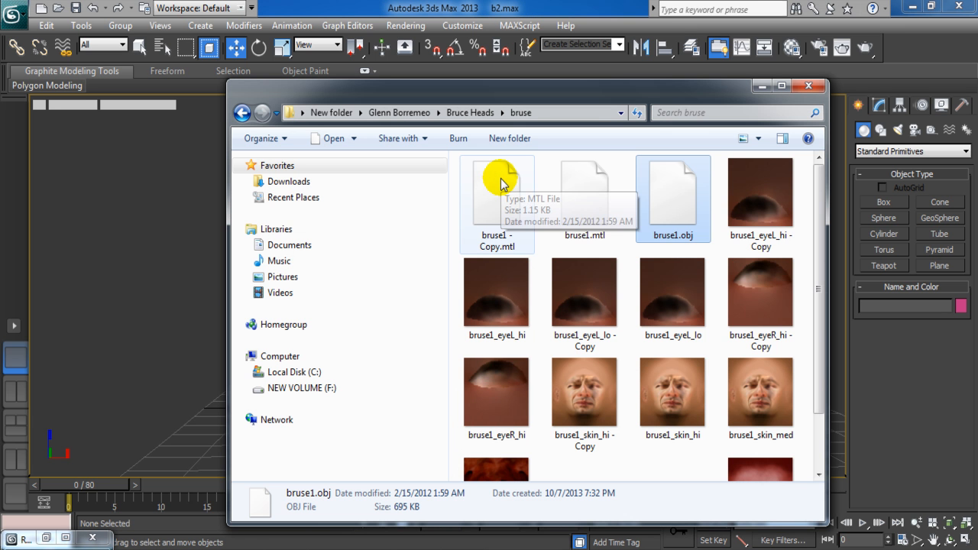
{"action": "left_click", "coordinate": [474, 112]}
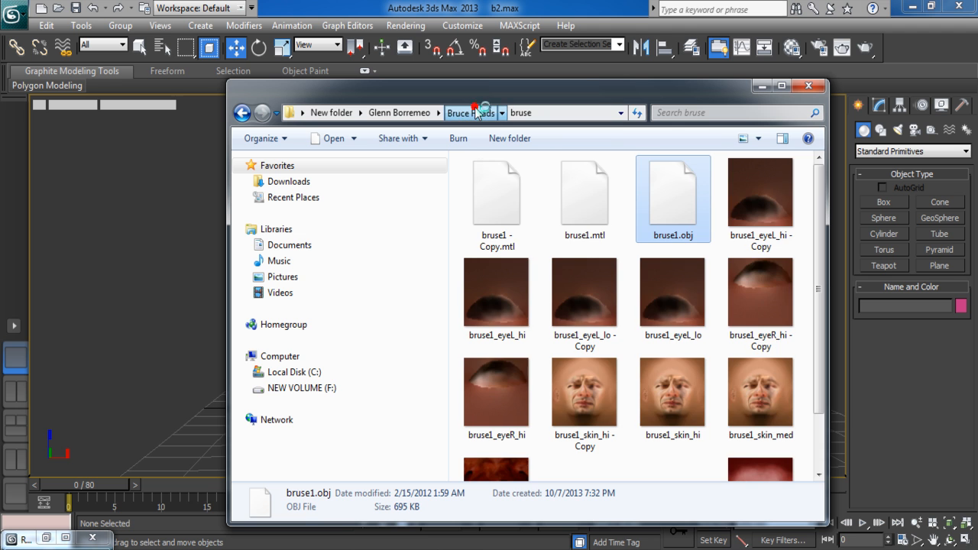
{"action": "left_click_drag", "start_coordinate": [475, 98], "coordinate": [763, 112]}
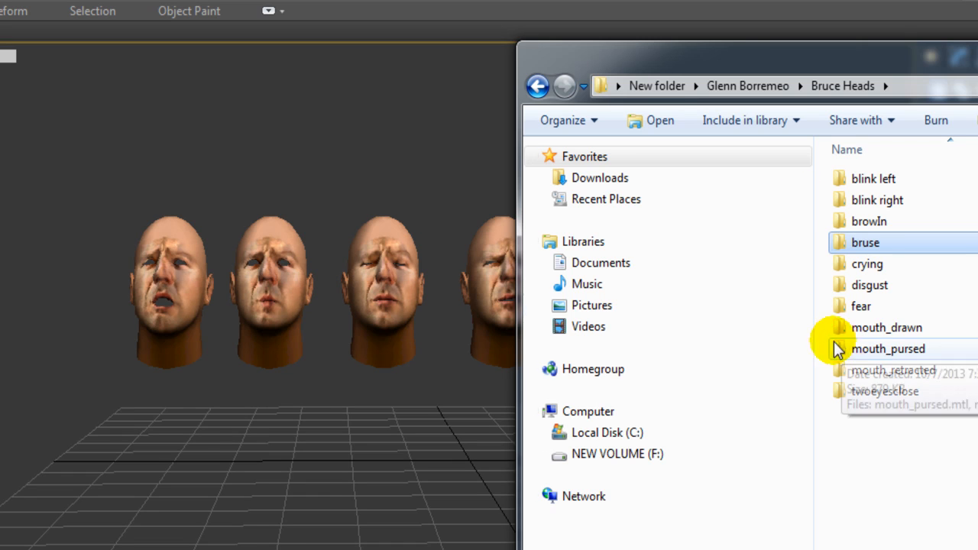
{"action": "left_click_drag", "start_coordinate": [916, 61], "coordinate": [829, 184]}
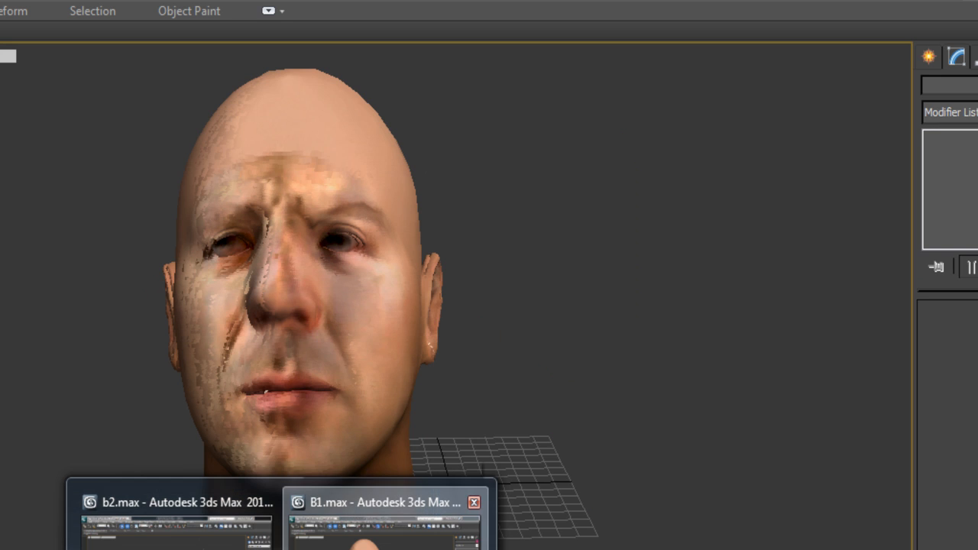
Switch to the B1.max scene and examine the imported head up close and from farther away
{"action": "left_click", "coordinate": [365, 544]}
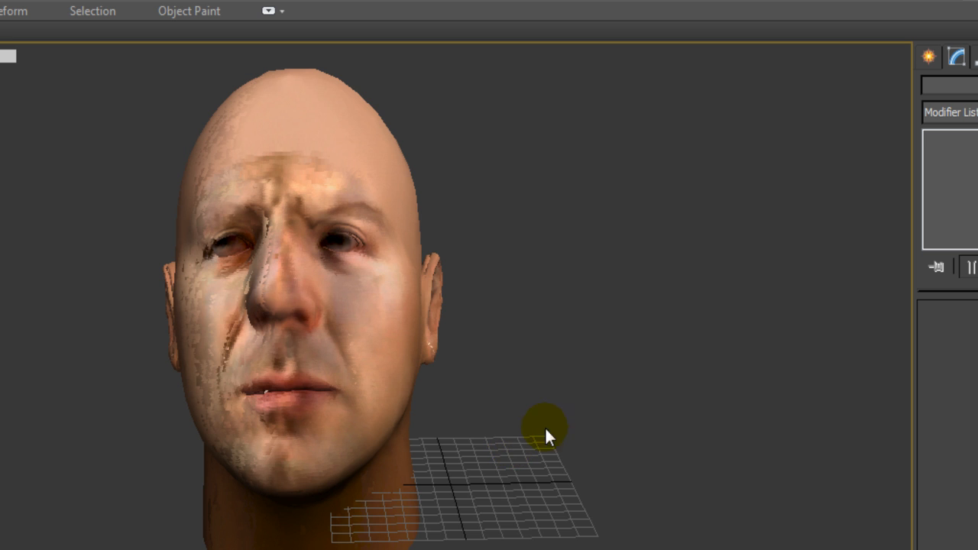
{"action": "scroll", "coordinate": [548, 424], "scroll_direction": "down", "scroll_amount": 6}
{"action": "scroll", "coordinate": [536, 424], "scroll_direction": "up", "scroll_amount": 3}
{"action": "scroll", "coordinate": [537, 423], "scroll_direction": "down", "scroll_amount": 2}
{"action": "scroll", "coordinate": [537, 423], "scroll_direction": "up", "scroll_amount": 1}
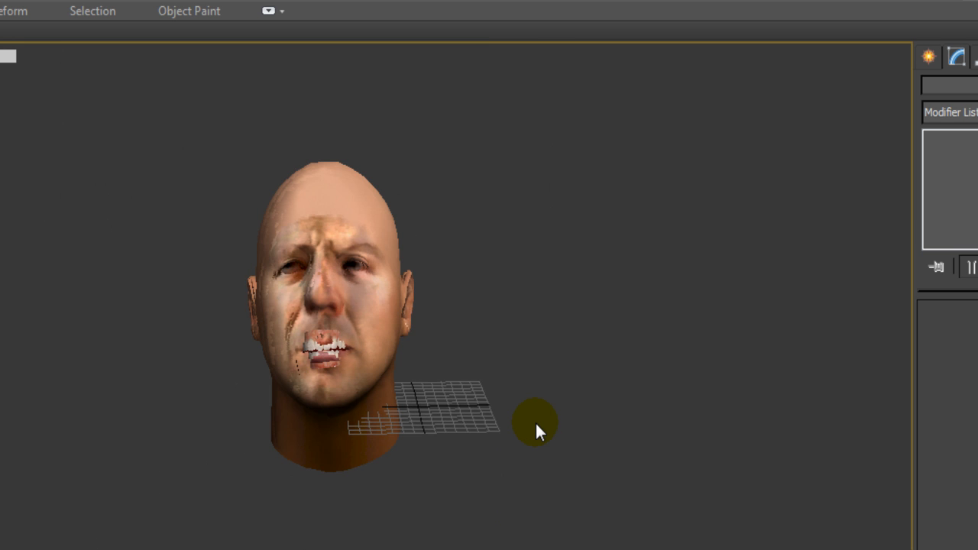
{"action": "scroll", "coordinate": [535, 421], "scroll_direction": "up", "scroll_amount": 3}
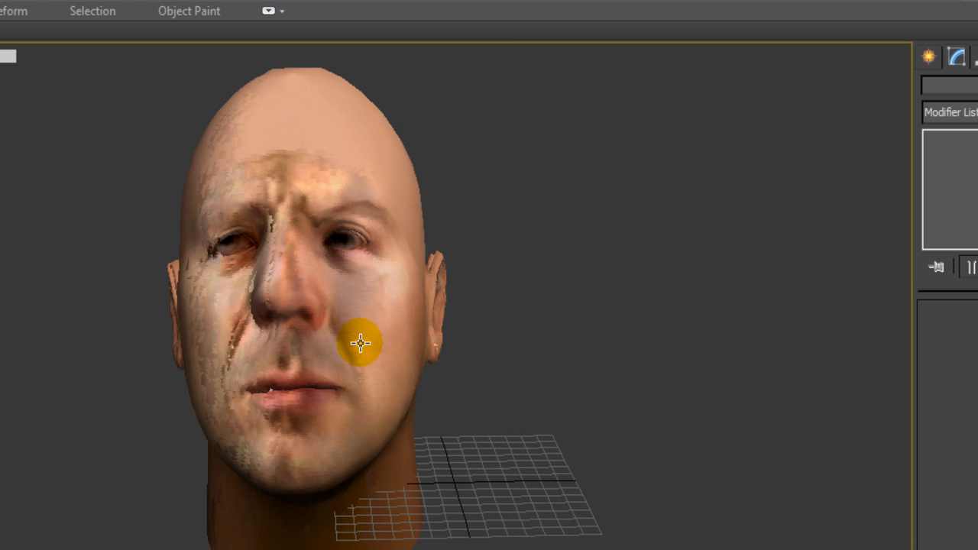
Bring up the Bruce Heads folder window and move it mostly out of the way of the head
{"action": "left_click", "coordinate": [395, 533]}
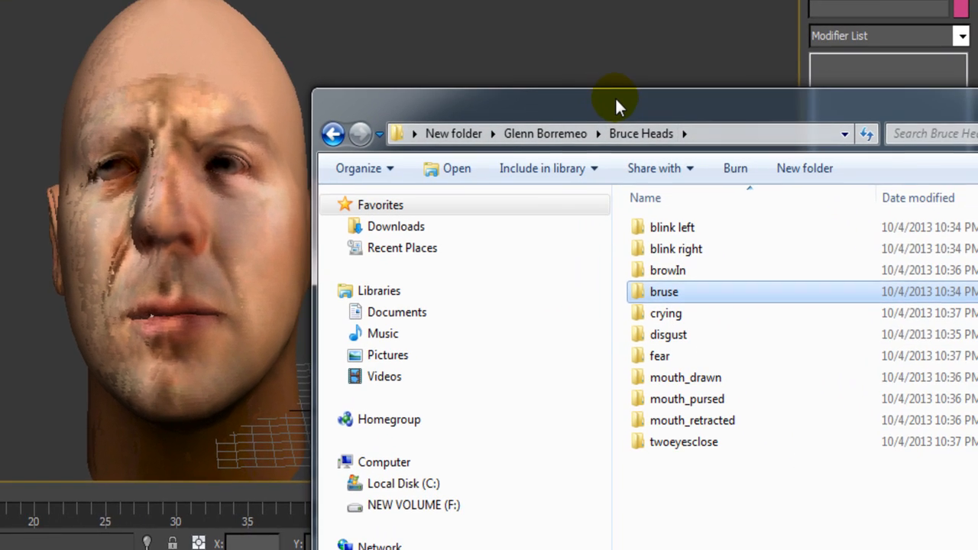
{"action": "left_click_drag", "start_coordinate": [713, 184], "coordinate": [792, 531]}
{"action": "left_click_drag", "start_coordinate": [679, 453], "coordinate": [677, 454]}
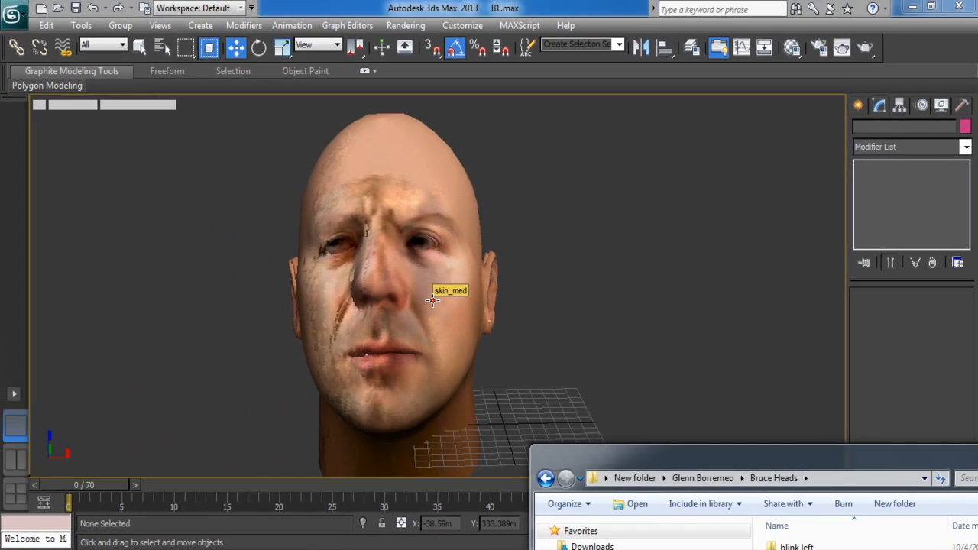
Move the skin_med head sideways along X to about 111 m, beside the overlapping skin_hi head
{"action": "left_click", "coordinate": [349, 275]}
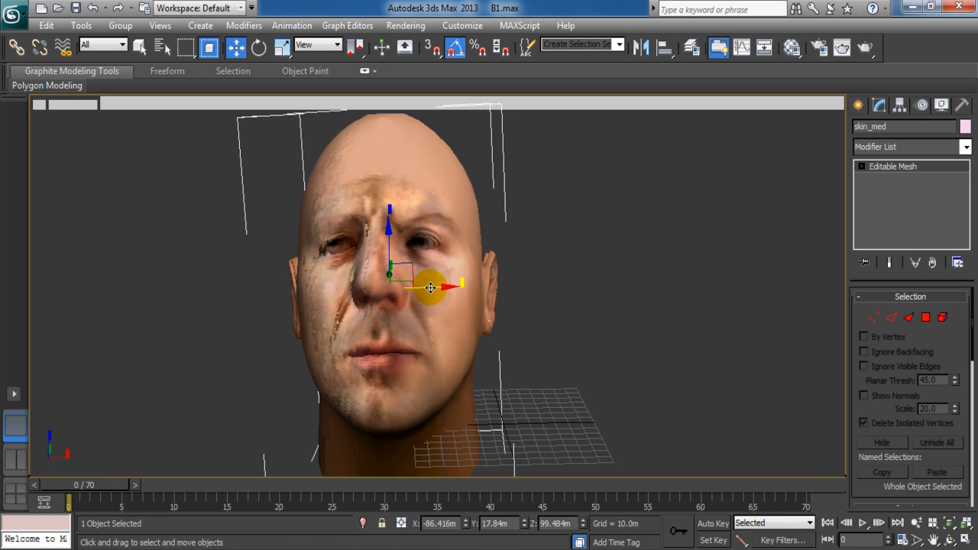
{"action": "left_click_drag", "start_coordinate": [431, 286], "coordinate": [432, 289]}
{"action": "left_click", "coordinate": [456, 326]}
{"action": "mouse_move", "coordinate": [444, 284]}
{"action": "left_mouse_down"}
{"action": "mouse_move", "coordinate": [679, 280]}
{"action": "mouse_move", "coordinate": [697, 289]}
{"action": "left_mouse_up"}
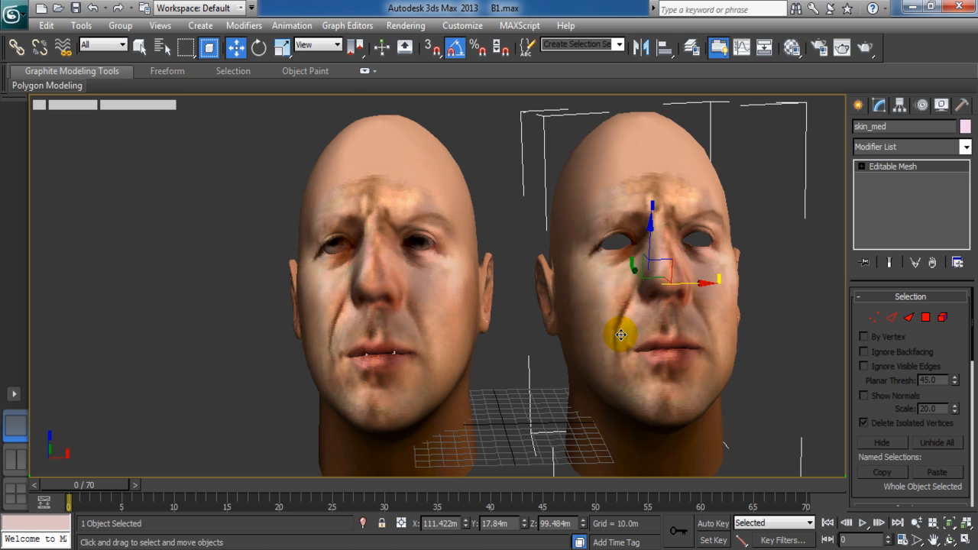
Show edged faces to compare the two heads' mesh density, select the skin_hi head, and turn edged faces off
{"action": "key", "text": "F4"}
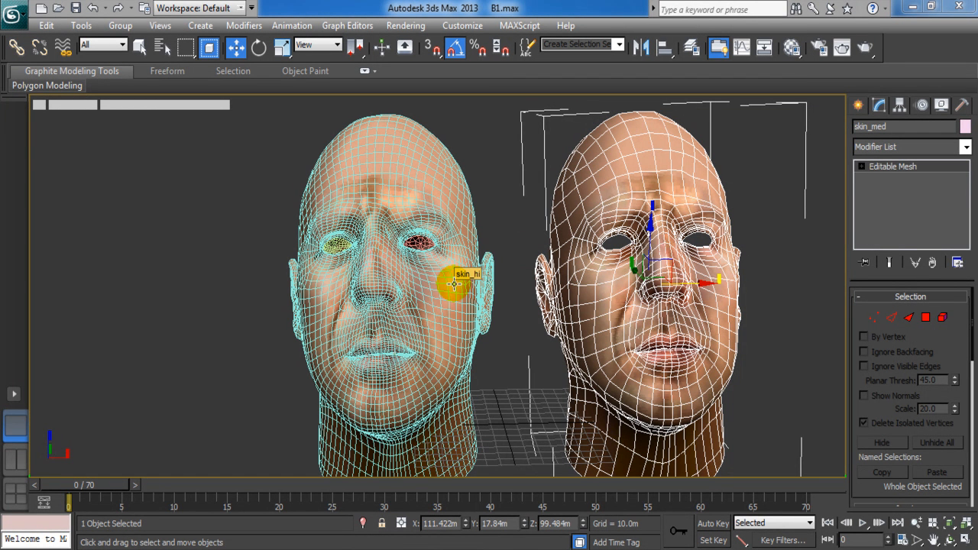
{"action": "left_click", "coordinate": [456, 290]}
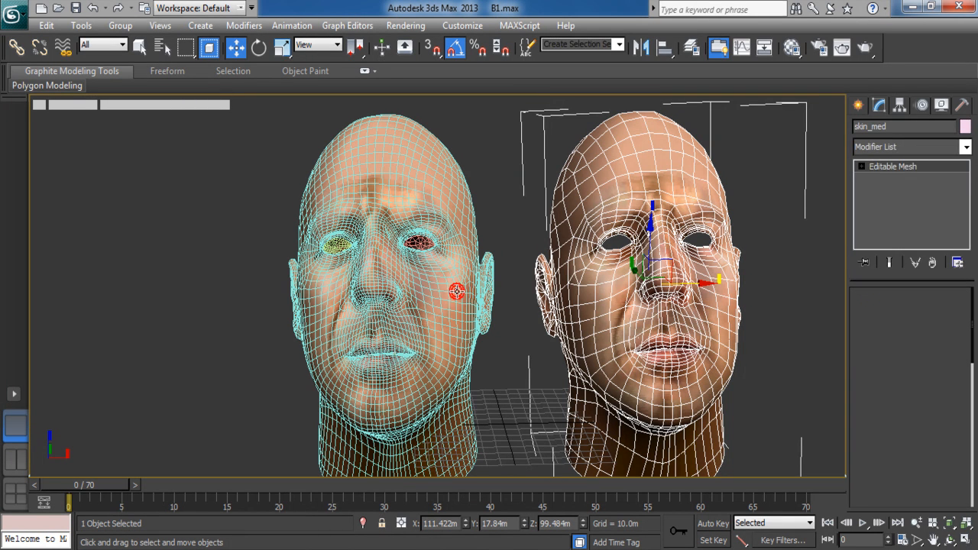
{"action": "key", "text": "F4"}
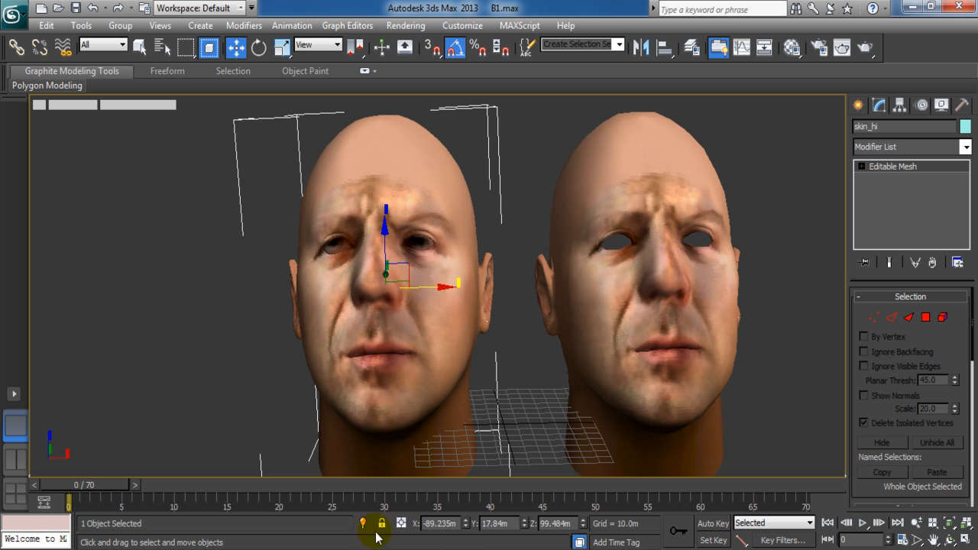
Return to the Bruce Heads folder window, open the bruse subfolder, and reposition the window to show its files
{"action": "key", "text": "alt+Tab"}
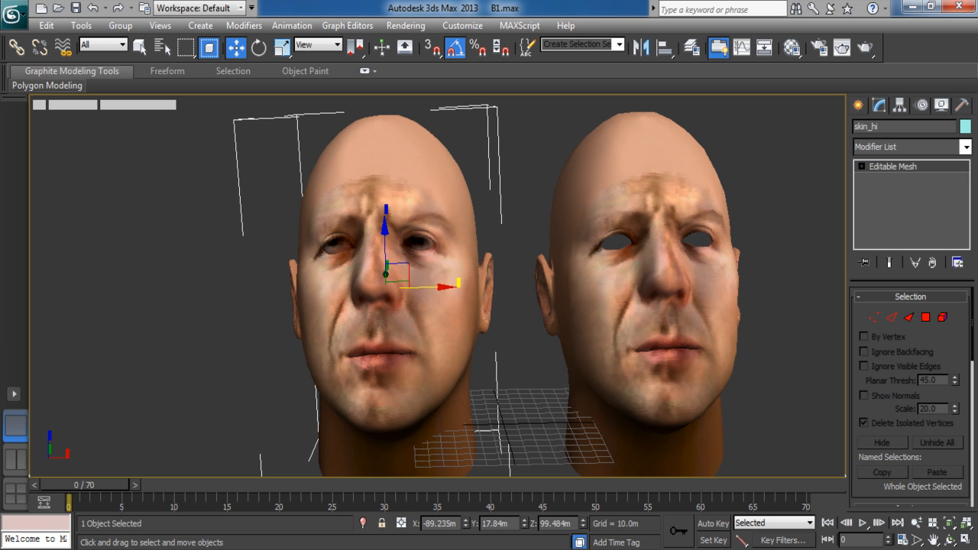
{"action": "left_click_drag", "start_coordinate": [629, 467], "coordinate": [503, 220]}
{"action": "left_click", "coordinate": [676, 350]}
{"action": "double_click", "coordinate": [676, 350]}
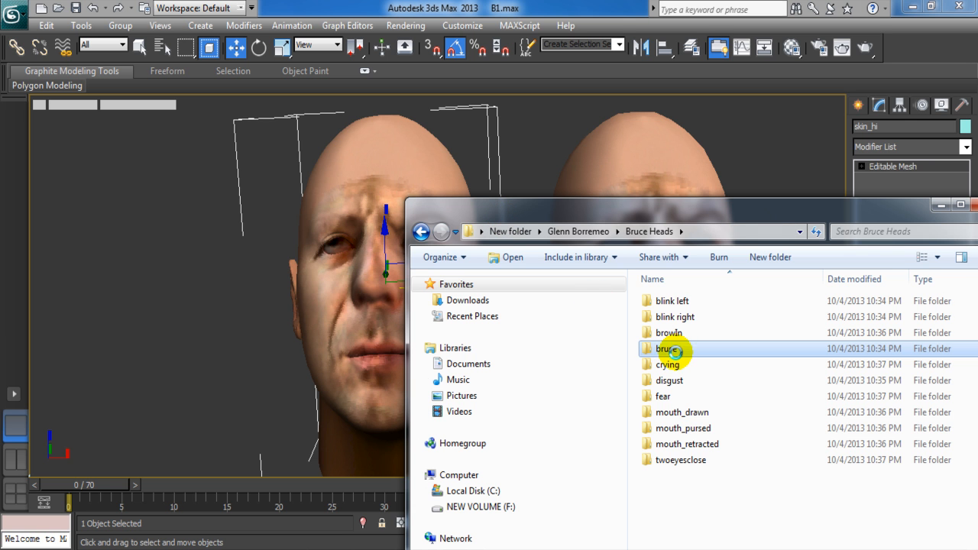
{"action": "left_click_drag", "start_coordinate": [844, 213], "coordinate": [751, 125]}
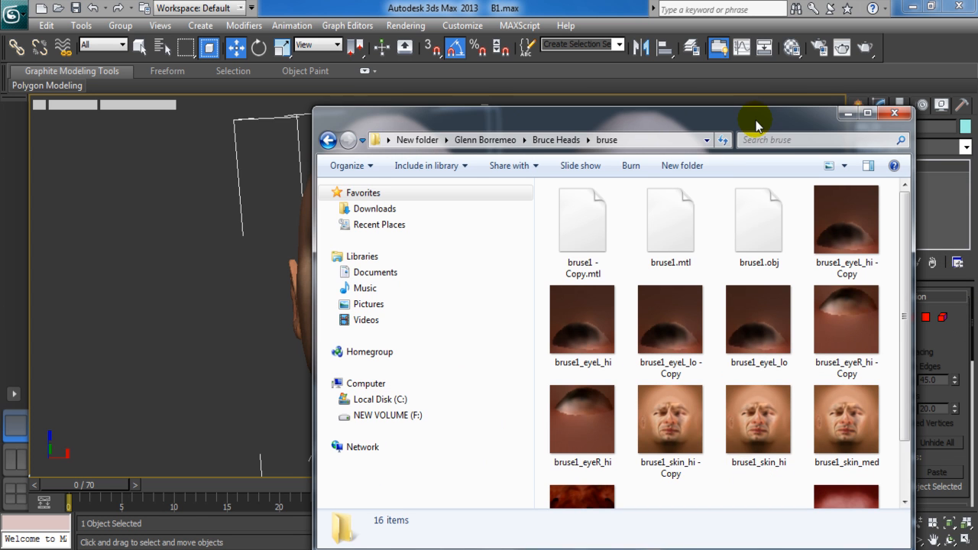
Examine the eye and skin texture images in bruse, select bruse1_eyeL_hi, and minimize the folder window
{"action": "left_click", "coordinate": [671, 416]}
{"action": "left_click", "coordinate": [687, 332]}
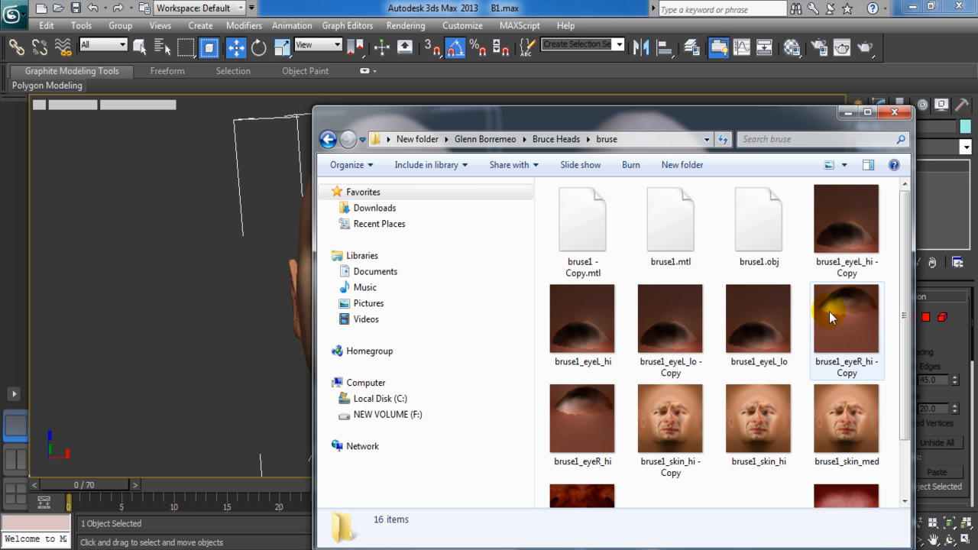
{"action": "left_click", "coordinate": [611, 336]}
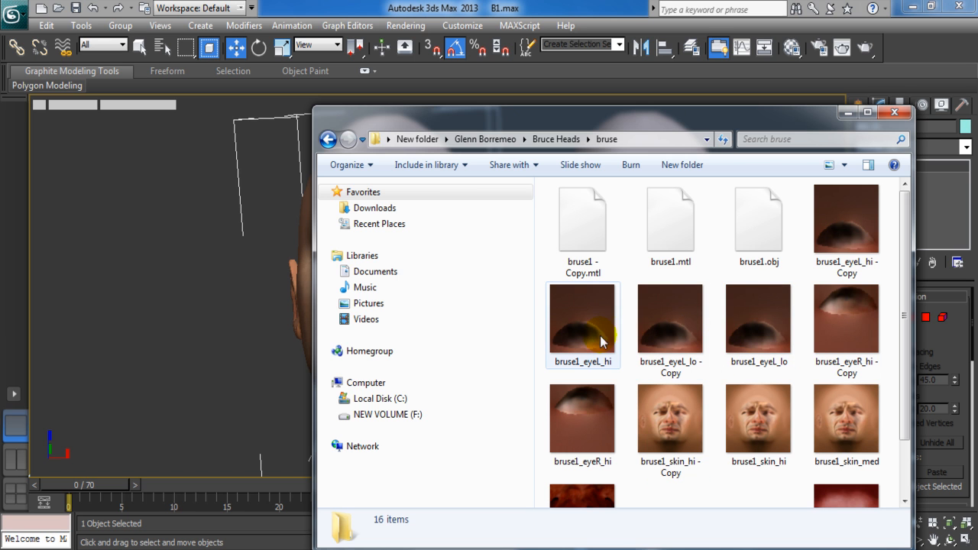
{"action": "left_click", "coordinate": [589, 338]}
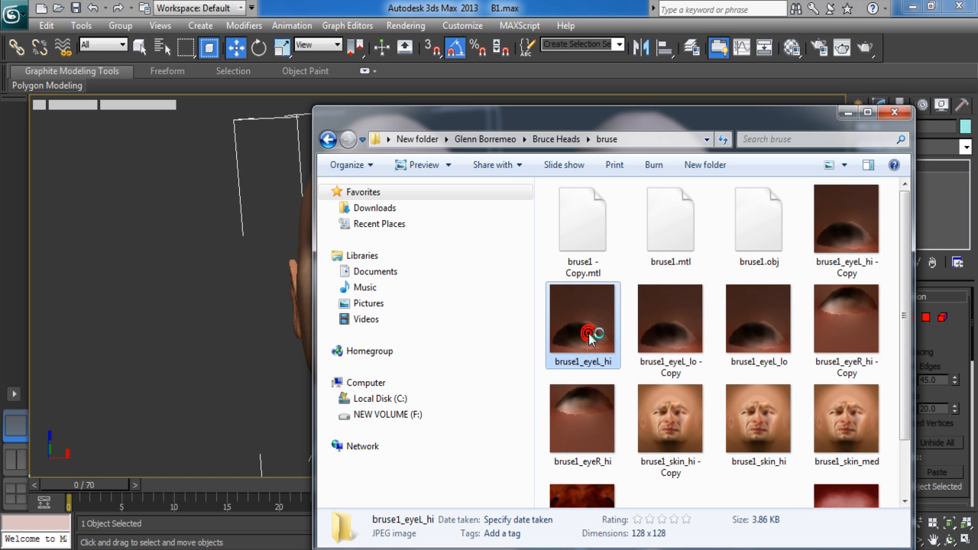
{"action": "left_click", "coordinate": [845, 113]}
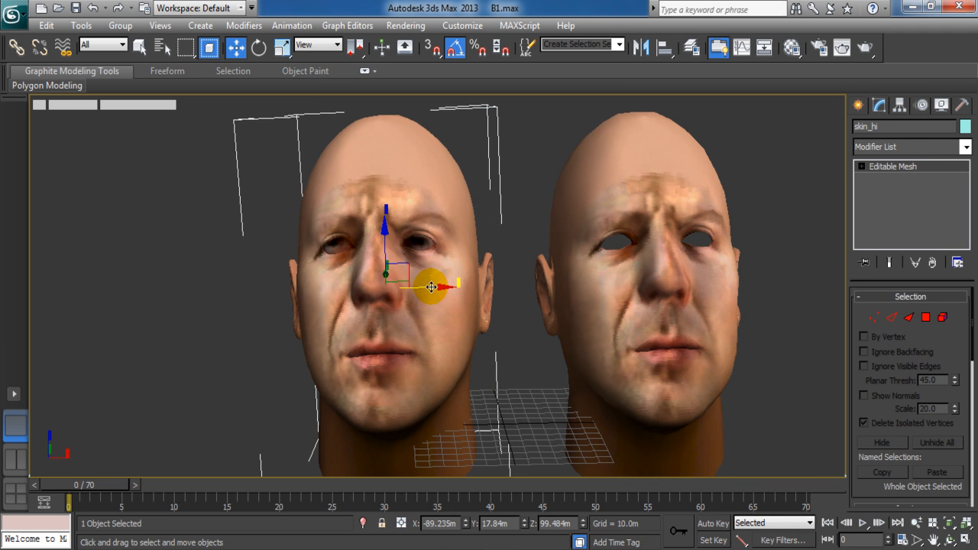
Delete the skin_hi head and frame the teeth and mouth cavity that were inside it
{"action": "key", "text": "Delete"}
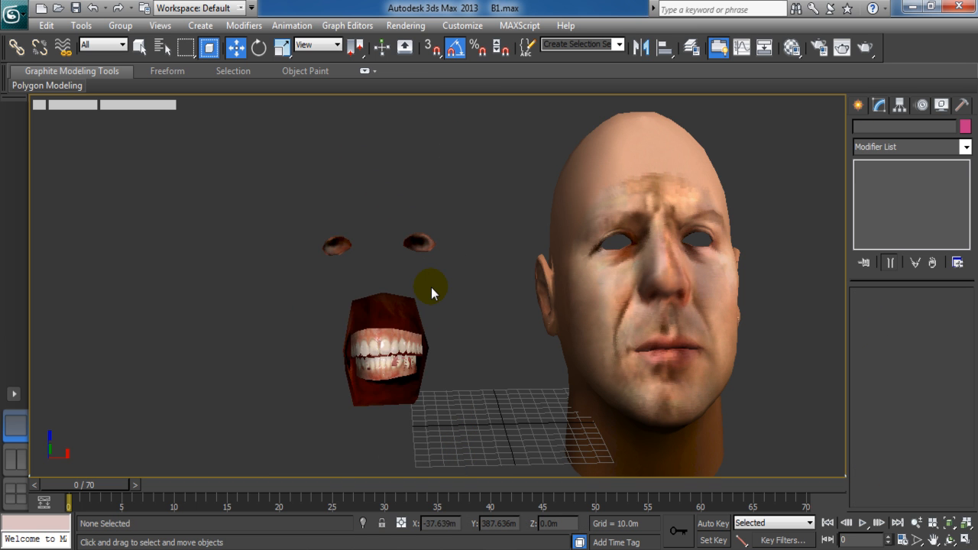
{"action": "middle_click_drag", "start_coordinate": [512, 368], "coordinate": [361, 351]}
{"action": "scroll", "coordinate": [601, 343], "scroll_direction": "up", "scroll_amount": 3}
{"action": "scroll", "coordinate": [602, 343], "scroll_direction": "up", "scroll_amount": 1}
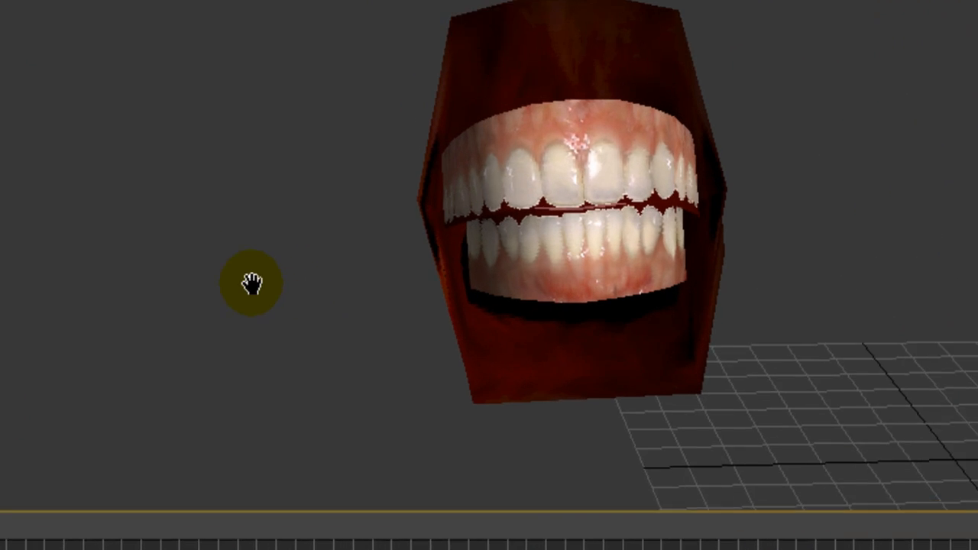
{"action": "mouse_move", "coordinate": [711, 224]}
{"action": "middle_mouse_down"}
{"action": "mouse_move", "coordinate": [665, 270]}
{"action": "mouse_move", "coordinate": [702, 262]}
{"action": "middle_mouse_up"}
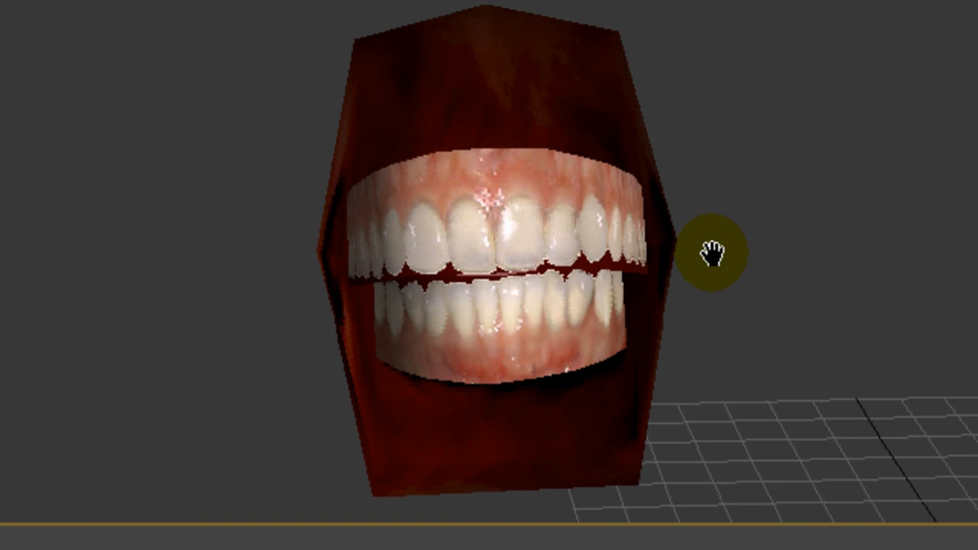
Select the teethUpper mesh, turn on edged faces, and examine the geometry of the teeth and mouth cavity
{"action": "left_click", "coordinate": [479, 248]}
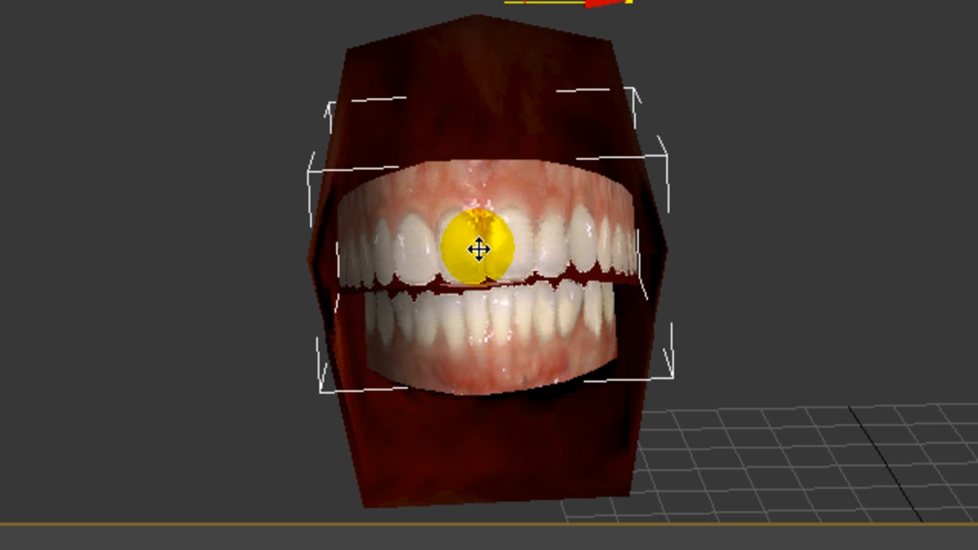
{"action": "key", "text": "F4"}
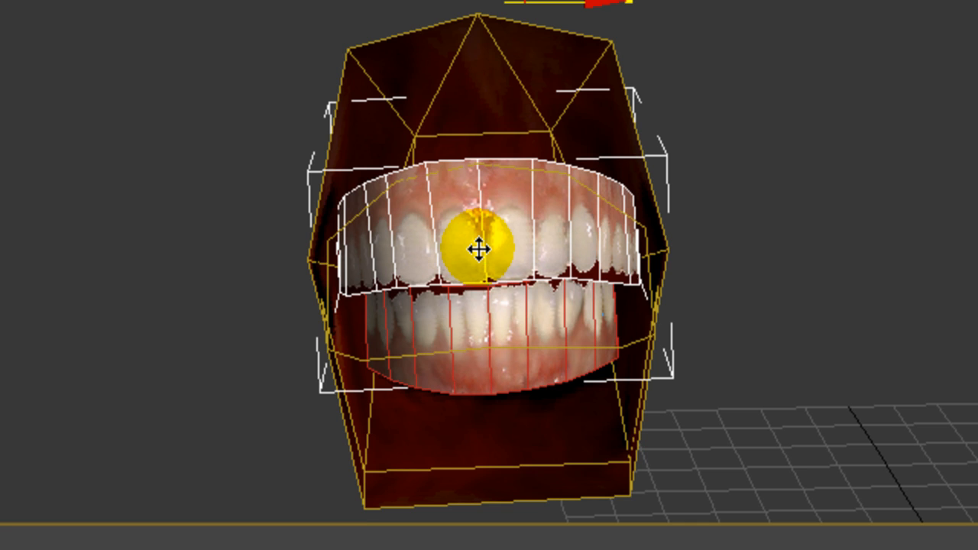
{"action": "middle_click_drag", "start_coordinate": [360, 284], "coordinate": [429, 179]}
{"action": "scroll", "coordinate": [429, 179], "scroll_direction": "up", "scroll_amount": 5}
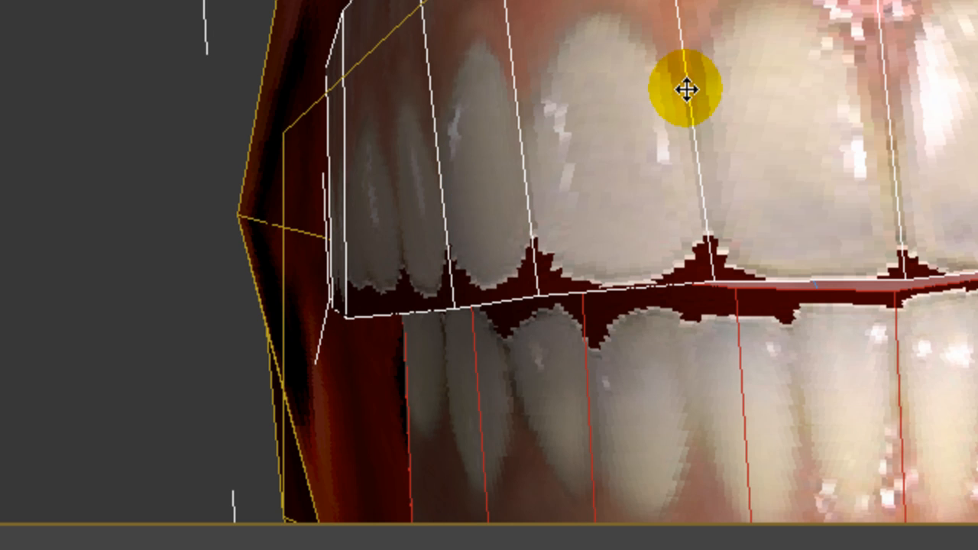
{"action": "scroll", "coordinate": [642, 88], "scroll_direction": "down", "scroll_amount": 5}
{"action": "scroll", "coordinate": [609, 92], "scroll_direction": "up", "scroll_amount": 5}
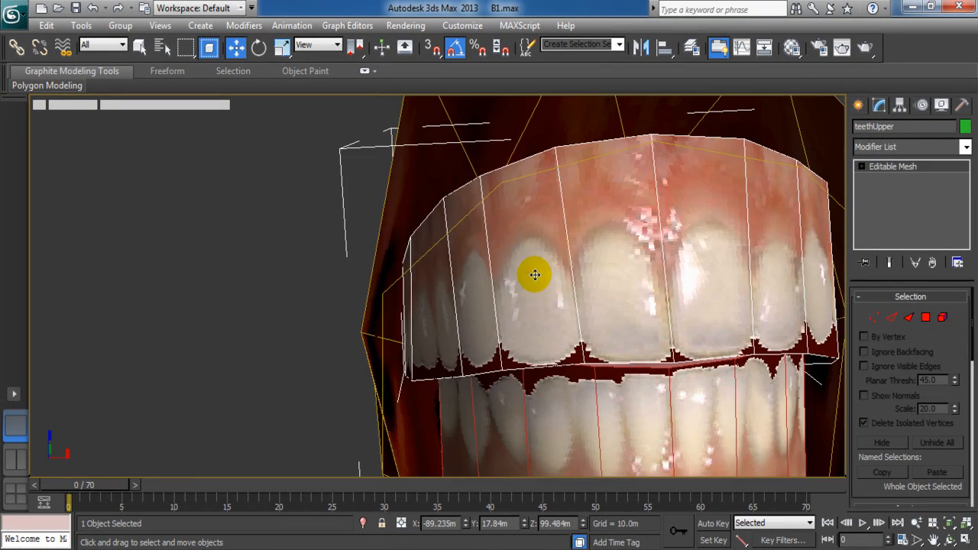
{"action": "scroll", "coordinate": [474, 291], "scroll_direction": "down", "scroll_amount": 10}
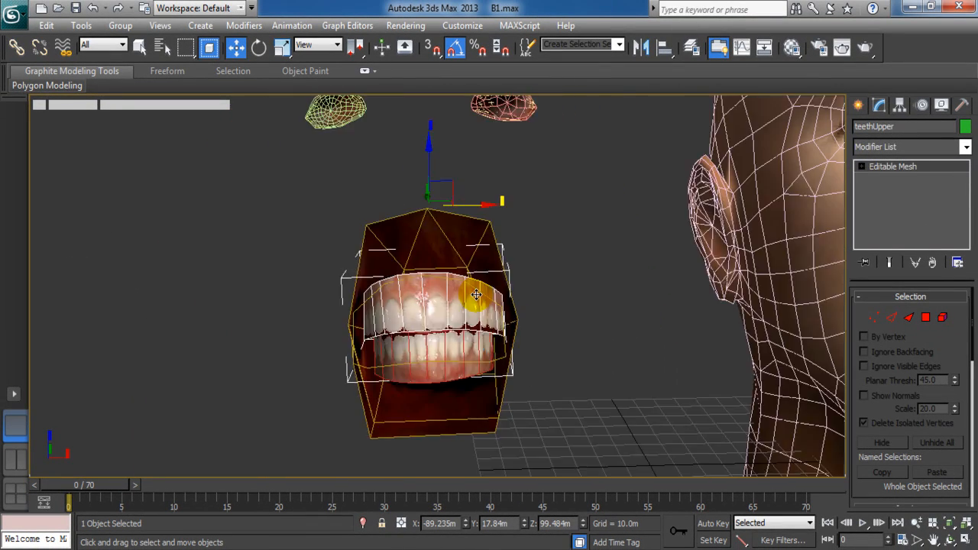
{"action": "middle_click_drag", "start_coordinate": [475, 300], "coordinate": [495, 306]}
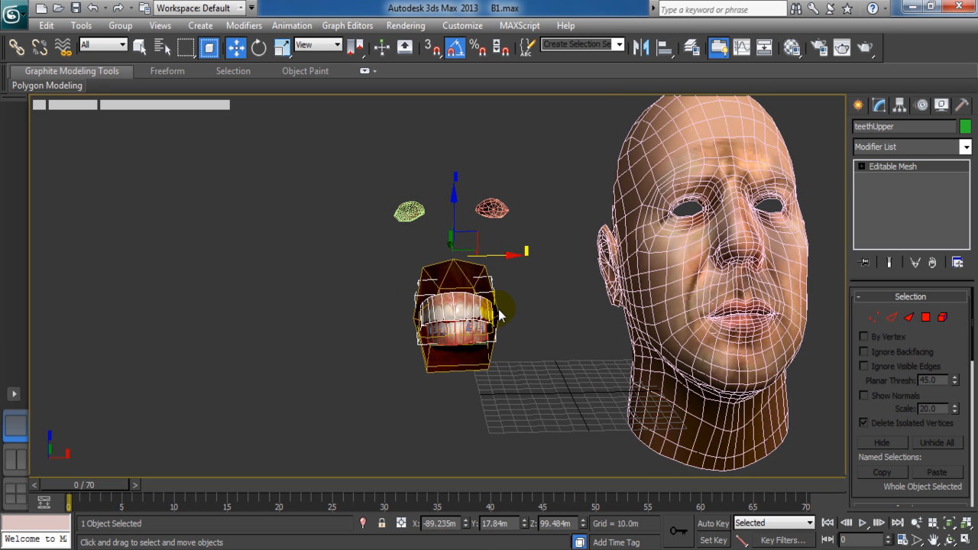
Examine the wireframes of the two eye meshes at close range and clear the selection
{"action": "middle_click_drag", "start_coordinate": [519, 307], "coordinate": [517, 315]}
{"action": "scroll", "coordinate": [516, 314], "scroll_direction": "up", "scroll_amount": 5}
{"action": "scroll", "coordinate": [514, 313], "scroll_direction": "down", "scroll_amount": 5}
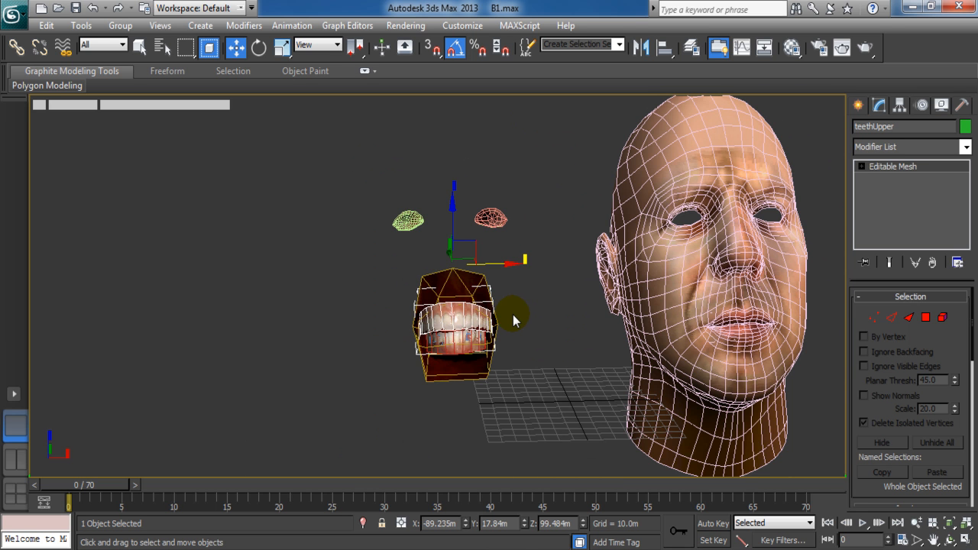
{"action": "scroll", "coordinate": [513, 315], "scroll_direction": "up", "scroll_amount": 4}
{"action": "scroll", "coordinate": [507, 300], "scroll_direction": "down", "scroll_amount": 4}
{"action": "middle_click_drag", "start_coordinate": [506, 300], "coordinate": [502, 390]}
{"action": "scroll", "coordinate": [512, 310], "scroll_direction": "up", "scroll_amount": 5}
{"action": "left_click", "coordinate": [427, 321]}
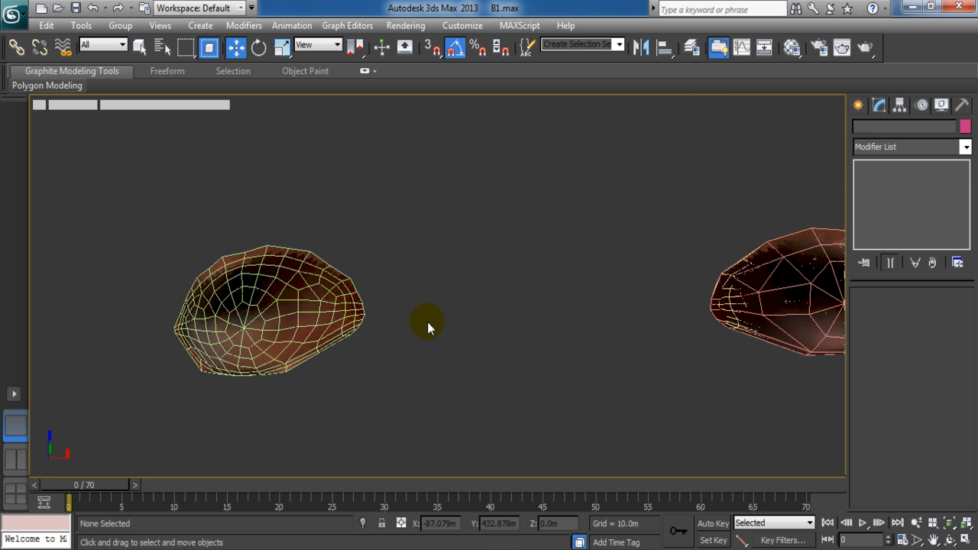
{"action": "scroll", "coordinate": [427, 322], "scroll_direction": "down", "scroll_amount": 5}
{"action": "scroll", "coordinate": [428, 322], "scroll_direction": "up", "scroll_amount": 2}
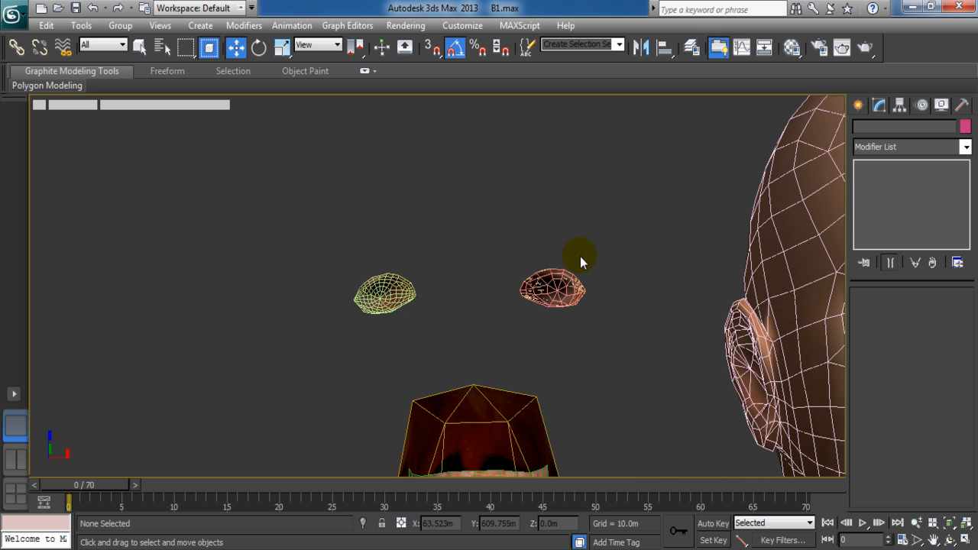
Select the eye meshes above the mouth cavity together and delete them
{"action": "left_click_drag", "start_coordinate": [614, 238], "coordinate": [232, 346]}
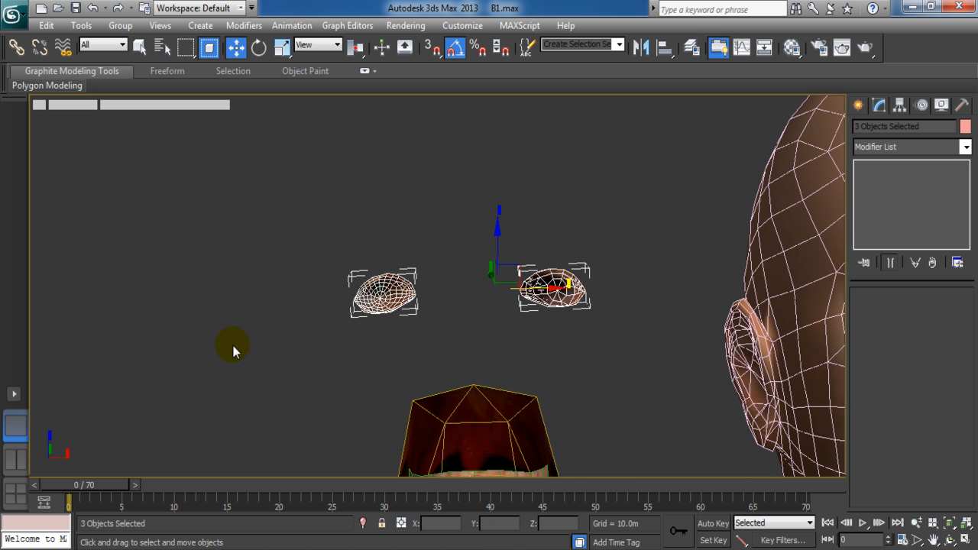
{"action": "key", "text": "Delete"}
{"action": "scroll", "coordinate": [375, 279], "scroll_direction": "down", "scroll_amount": 6}
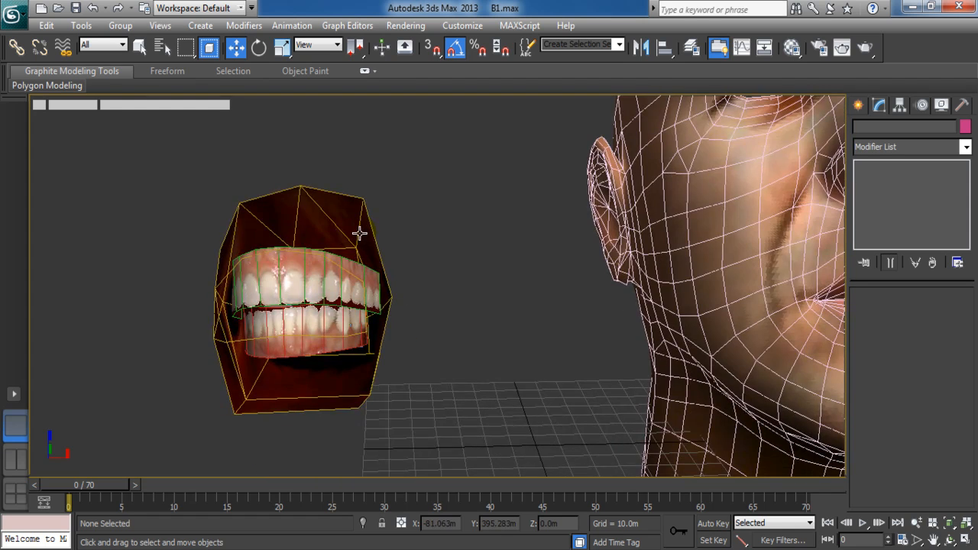
Select the teethLower mesh and move it down about 10 m along Z, away from the upper teeth
{"action": "scroll", "coordinate": [359, 233], "scroll_direction": "up", "scroll_amount": 5}
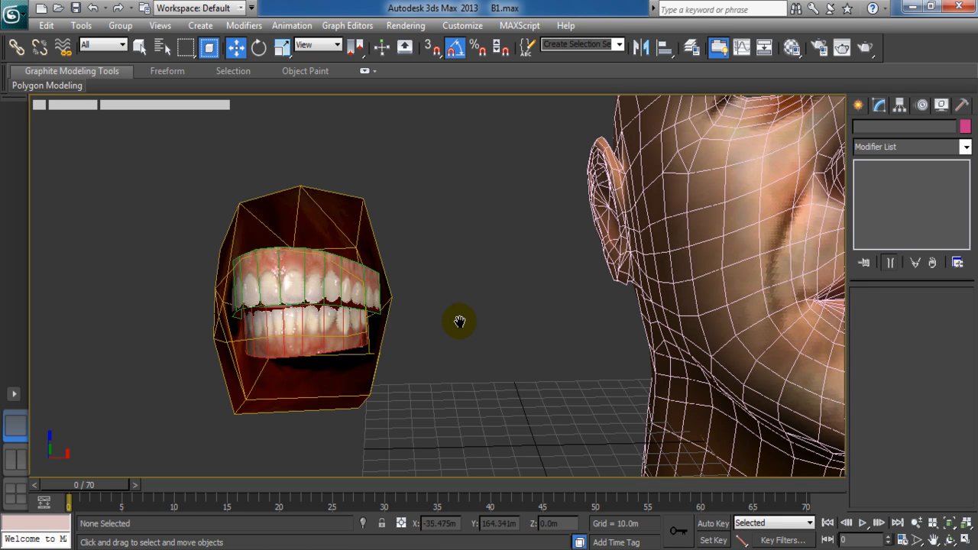
{"action": "middle_click_drag", "start_coordinate": [498, 317], "coordinate": [532, 320]}
{"action": "scroll", "coordinate": [524, 315], "scroll_direction": "down", "scroll_amount": 5}
{"action": "scroll", "coordinate": [523, 314], "scroll_direction": "up", "scroll_amount": 6}
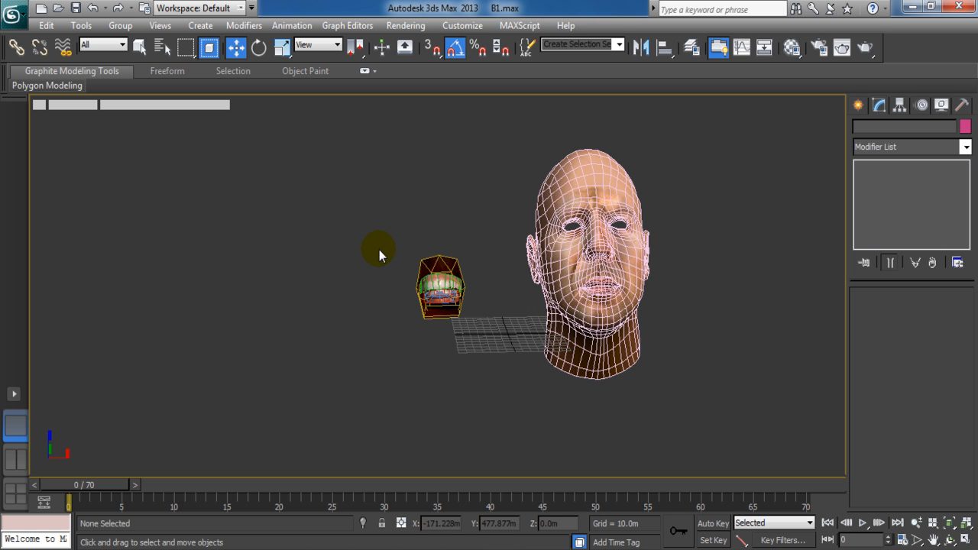
{"action": "scroll", "coordinate": [376, 259], "scroll_direction": "up", "scroll_amount": 6}
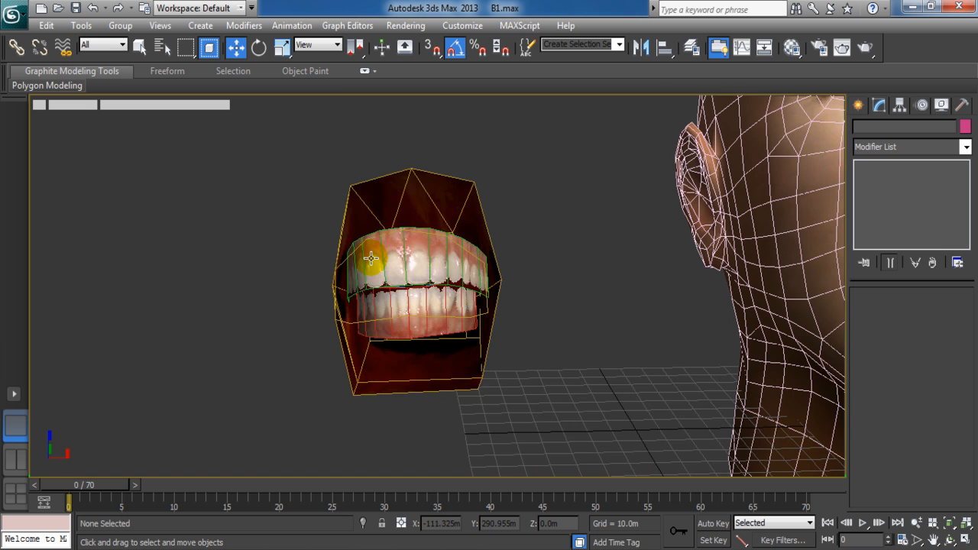
{"action": "left_click", "coordinate": [392, 320]}
{"action": "left_click", "coordinate": [392, 320]}
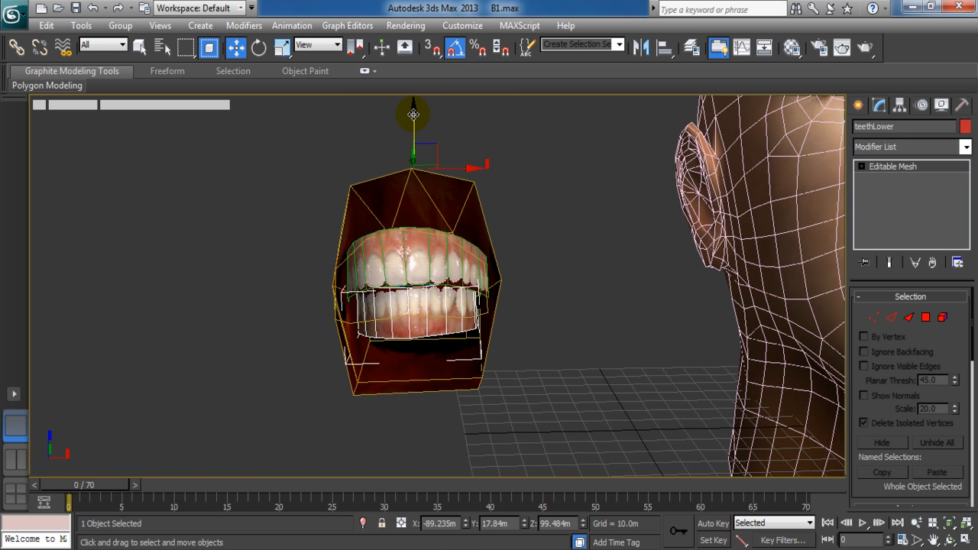
{"action": "left_click_drag", "start_coordinate": [413, 117], "coordinate": [418, 144]}
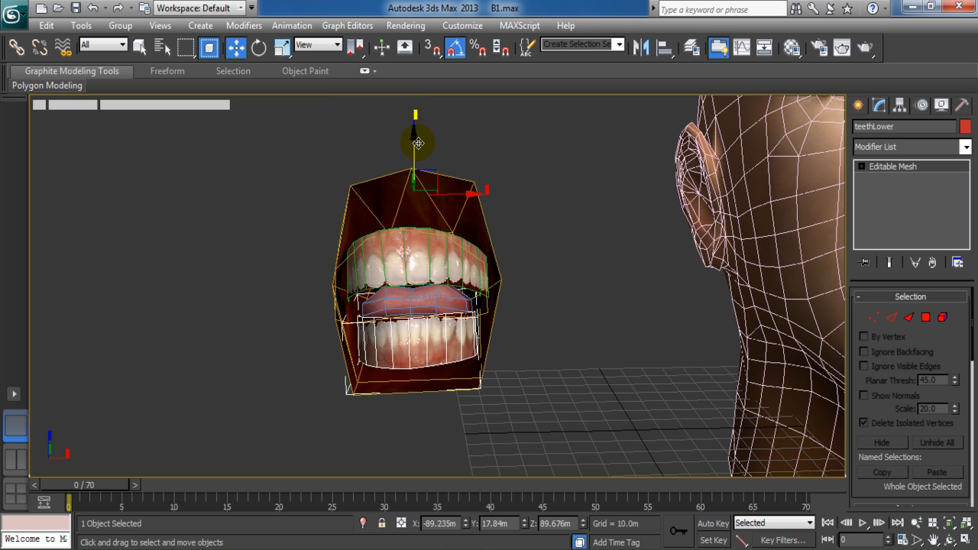
View the mouth cavity from the side and rotate the teethLower mesh slightly to demonstrate the jaw motion
{"action": "middle_click_drag", "start_coordinate": [601, 349], "coordinate": [548, 351], "text": "alt"}
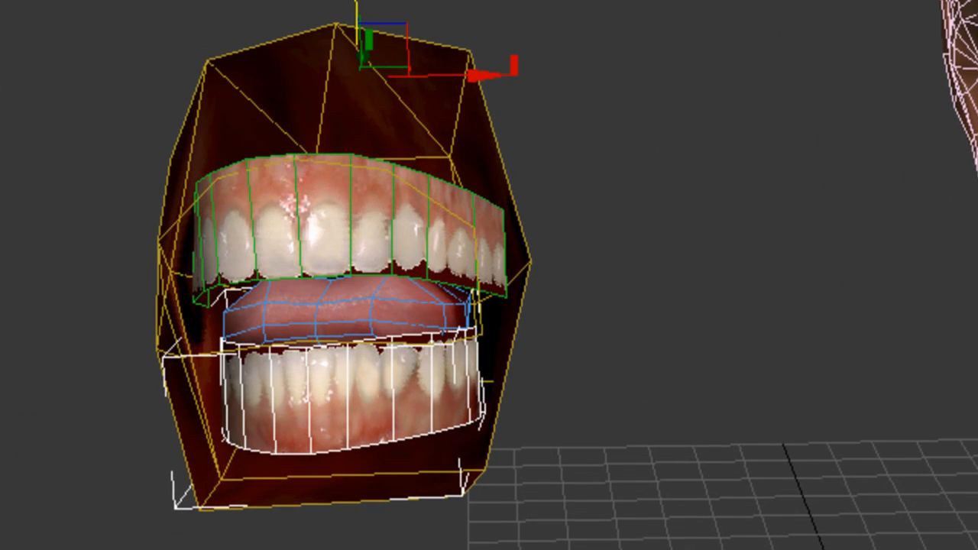
{"action": "middle_click_drag", "start_coordinate": [851, 332], "coordinate": [477, 330], "text": "alt"}
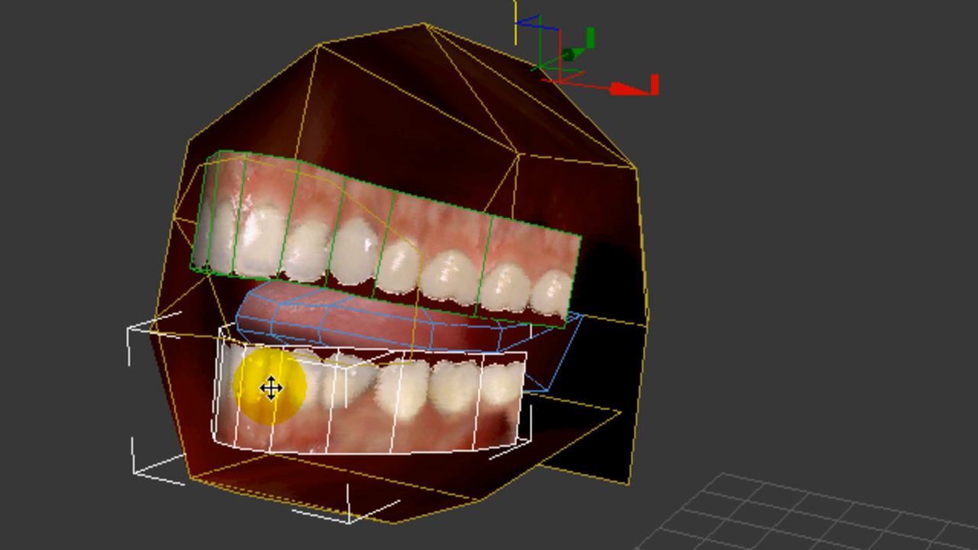
{"action": "left_click", "coordinate": [303, 387]}
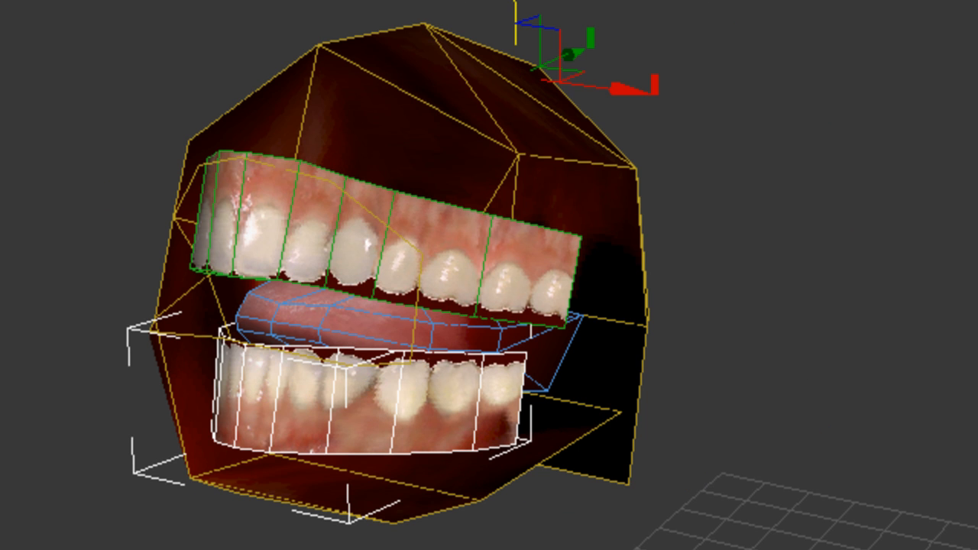
{"action": "key", "text": "e"}
{"action": "left_click_drag", "start_coordinate": [452, 23], "coordinate": [452, 71]}
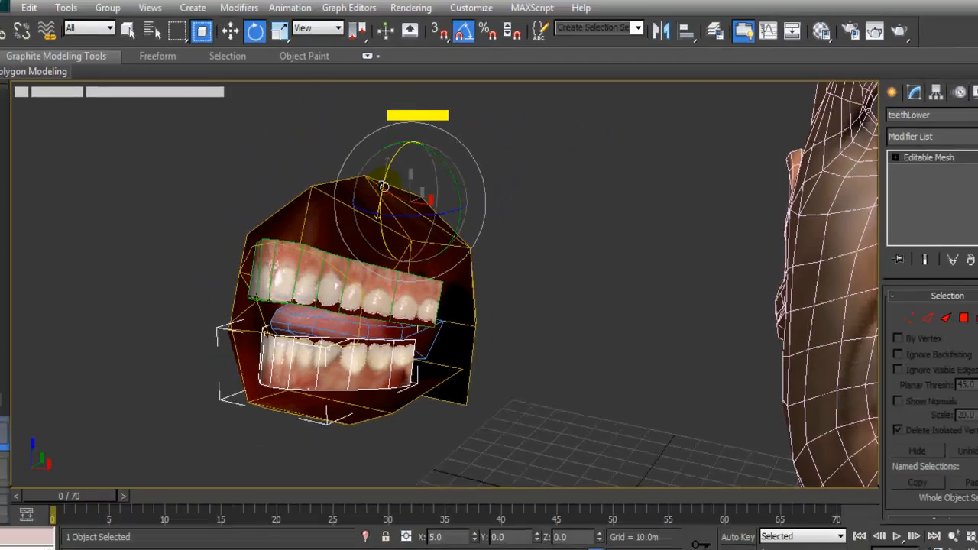
{"action": "left_click_drag", "start_coordinate": [384, 187], "coordinate": [383, 189]}
{"action": "middle_click_drag", "start_coordinate": [520, 373], "coordinate": [548, 367]}
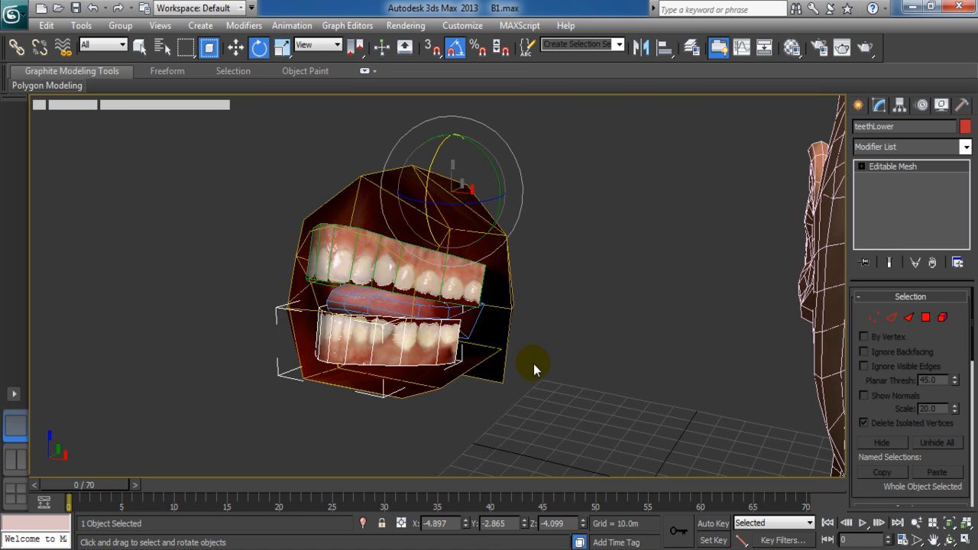
Select the four mouth objects, including the teeth and tongue, and hide them
{"action": "left_click", "coordinate": [950, 539]}
{"action": "left_click_drag", "start_coordinate": [425, 298], "coordinate": [485, 339]}
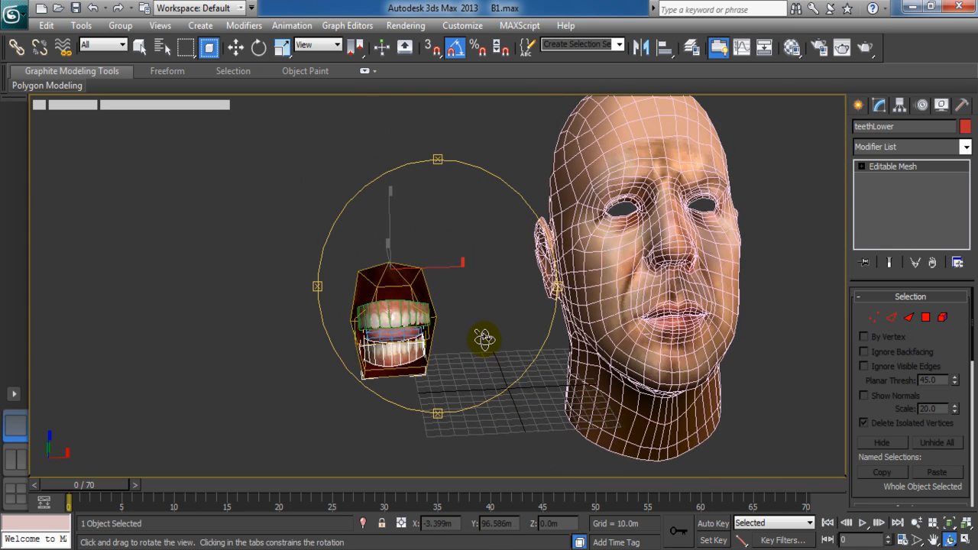
{"action": "left_click", "coordinate": [229, 48]}
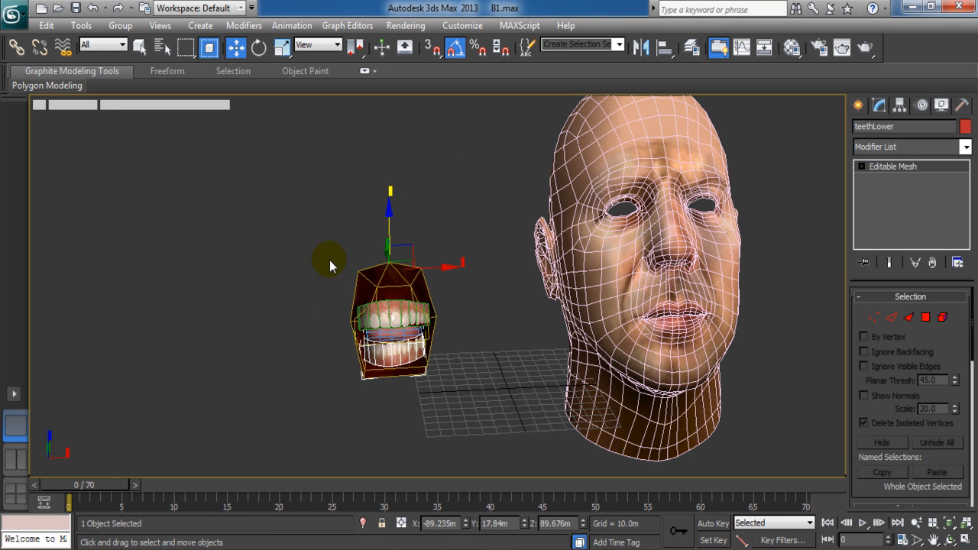
{"action": "left_click", "coordinate": [399, 343]}
{"action": "right_click", "coordinate": [405, 336]}
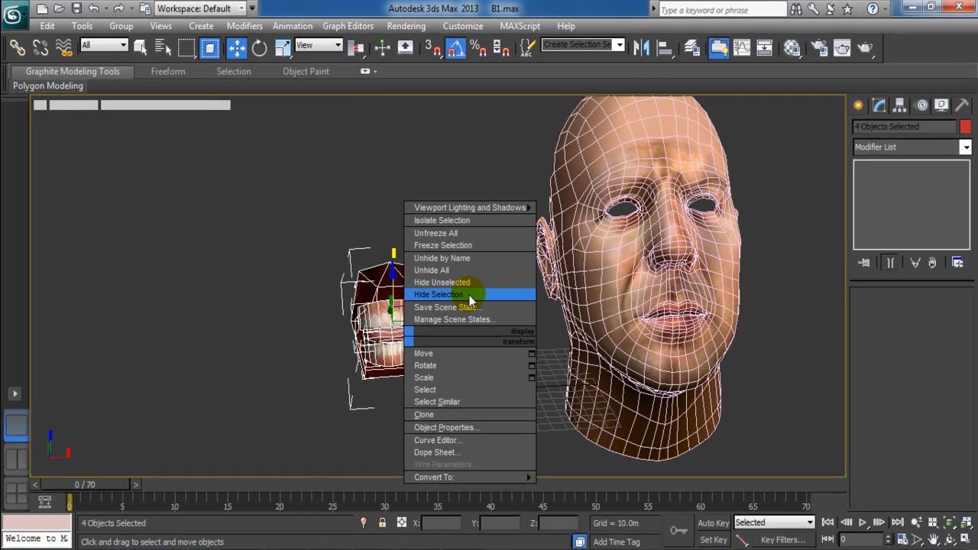
{"action": "left_click", "coordinate": [438, 295]}
Move the skin_med head along X to about 7.9 m, near the grid centre, and turn off edged faces
{"action": "middle_click_drag", "start_coordinate": [486, 337], "coordinate": [429, 343], "text": "alt"}
{"action": "left_click", "coordinate": [541, 239]}
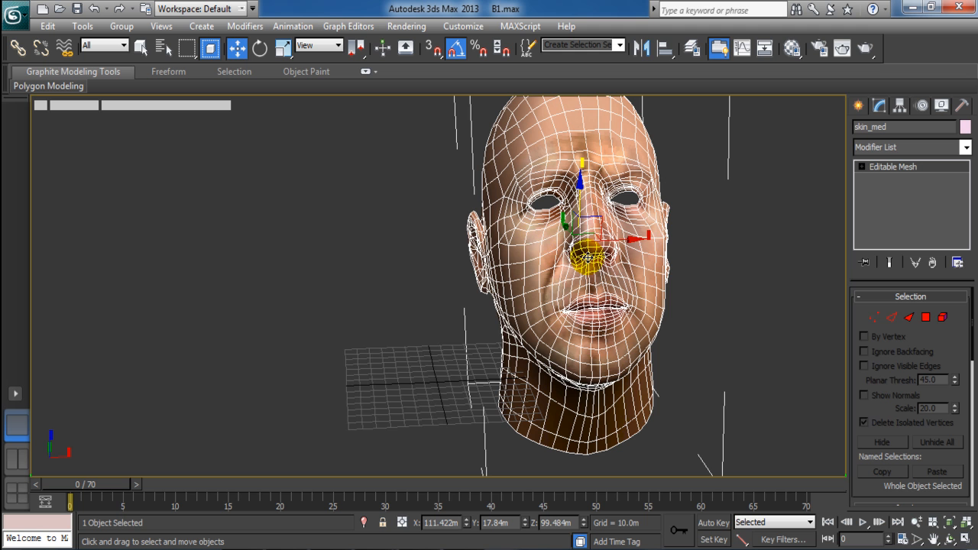
{"action": "left_click_drag", "start_coordinate": [630, 238], "coordinate": [485, 272]}
{"action": "middle_click_drag", "start_coordinate": [595, 361], "coordinate": [639, 386]}
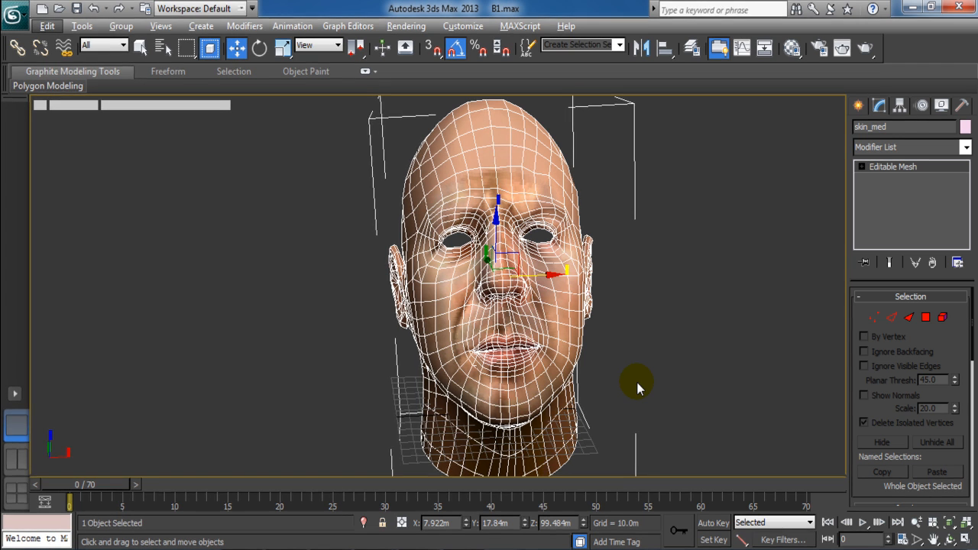
{"action": "key", "text": "F4"}
{"action": "middle_click_drag", "start_coordinate": [636, 383], "coordinate": [615, 356]}
{"action": "scroll", "coordinate": [614, 356], "scroll_direction": "down", "scroll_amount": 10}
{"action": "scroll", "coordinate": [614, 356], "scroll_direction": "up", "scroll_amount": 5}
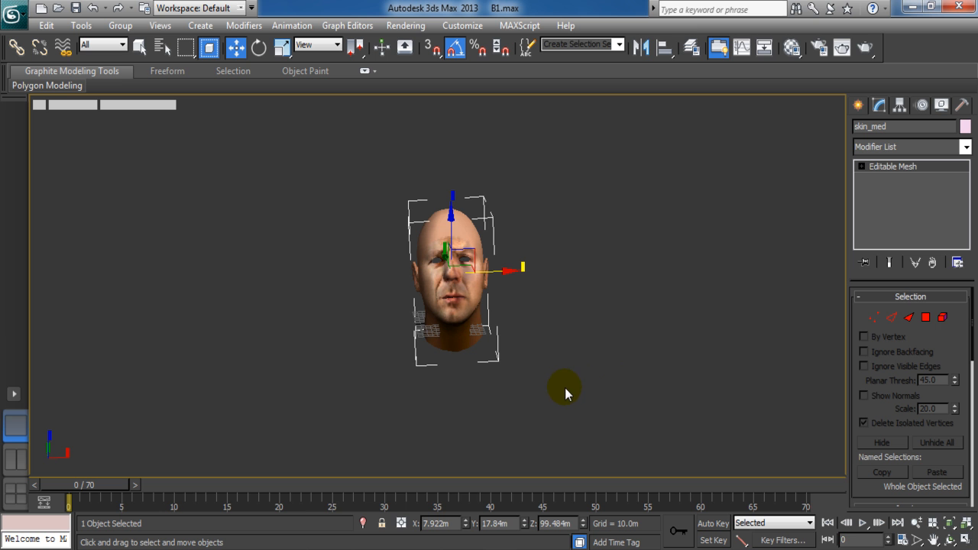
Switch to the file explorer window and open the disgust folder inside Bruce Heads
{"action": "left_click", "coordinate": [466, 549]}
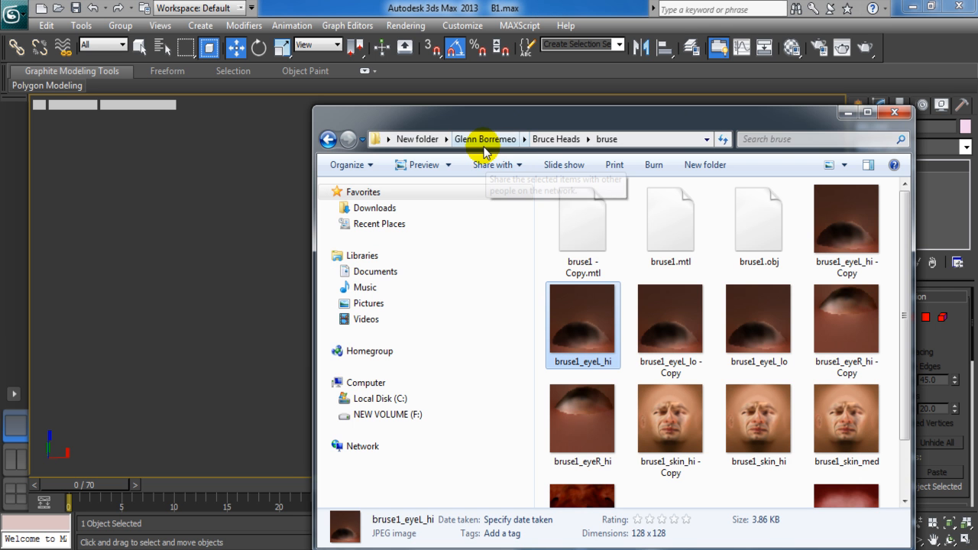
{"action": "left_click", "coordinate": [484, 140]}
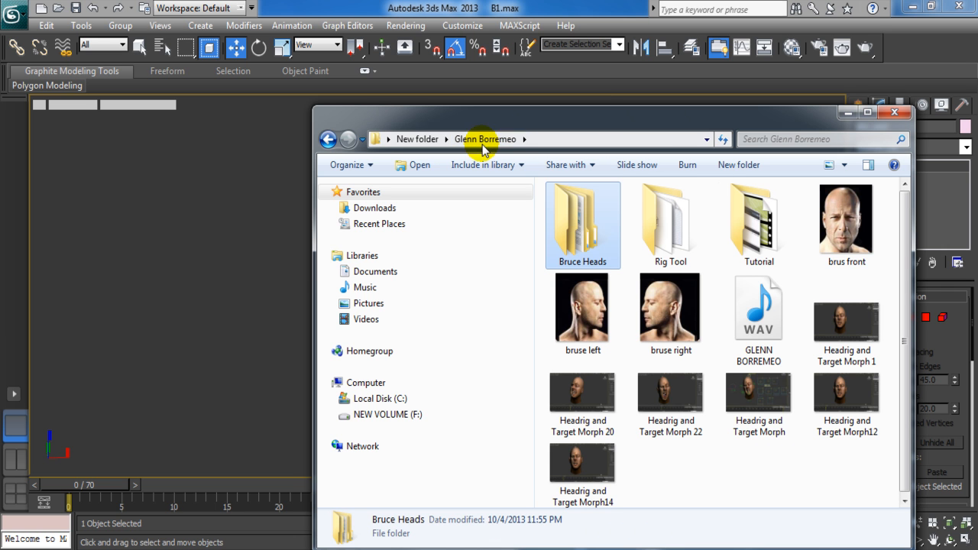
{"action": "double_click", "coordinate": [563, 221]}
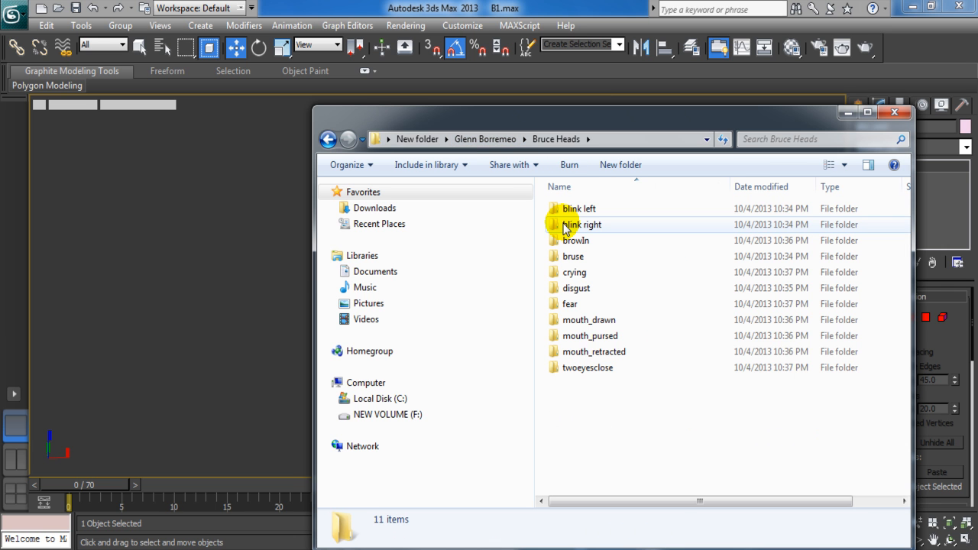
{"action": "left_click_drag", "start_coordinate": [586, 120], "coordinate": [714, 127]}
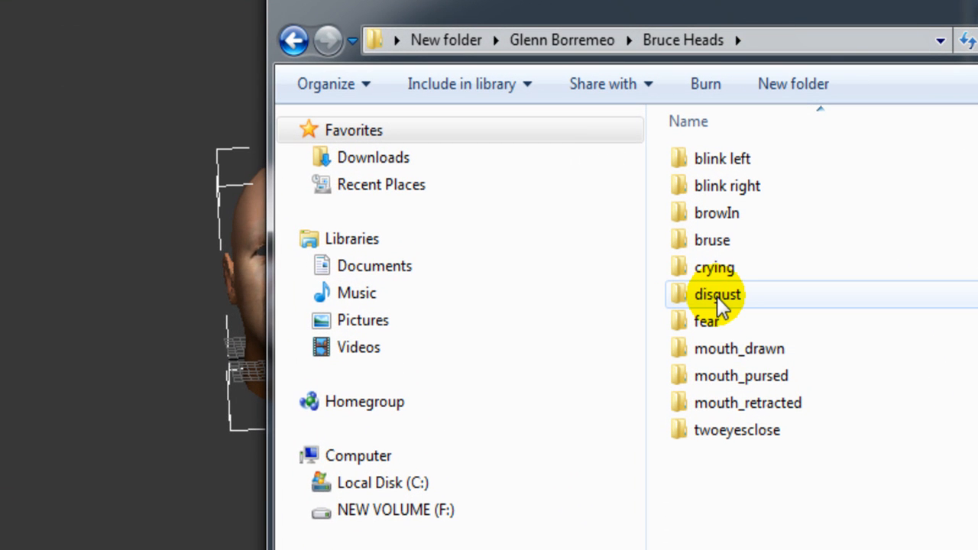
{"action": "mouse_move", "coordinate": [718, 301]}
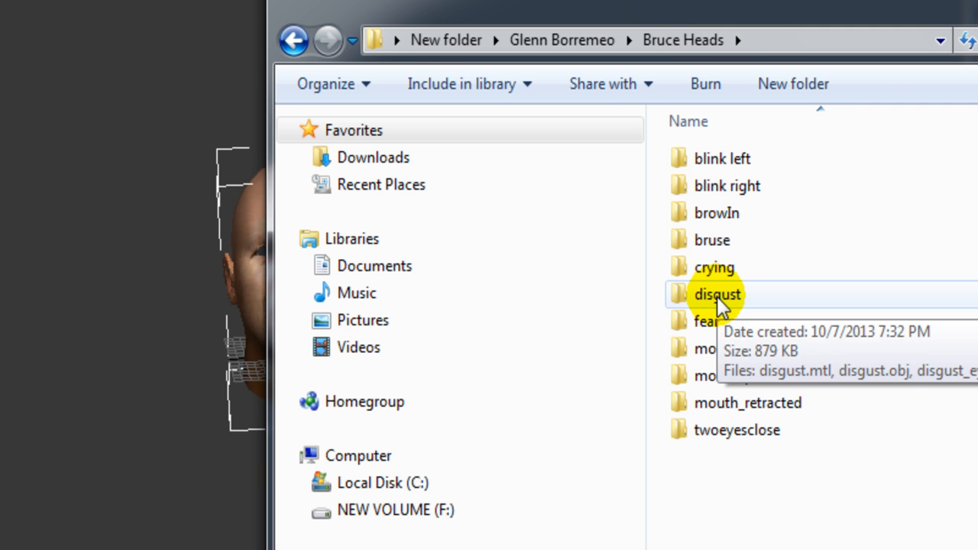
{"action": "double_click", "coordinate": [717, 296]}
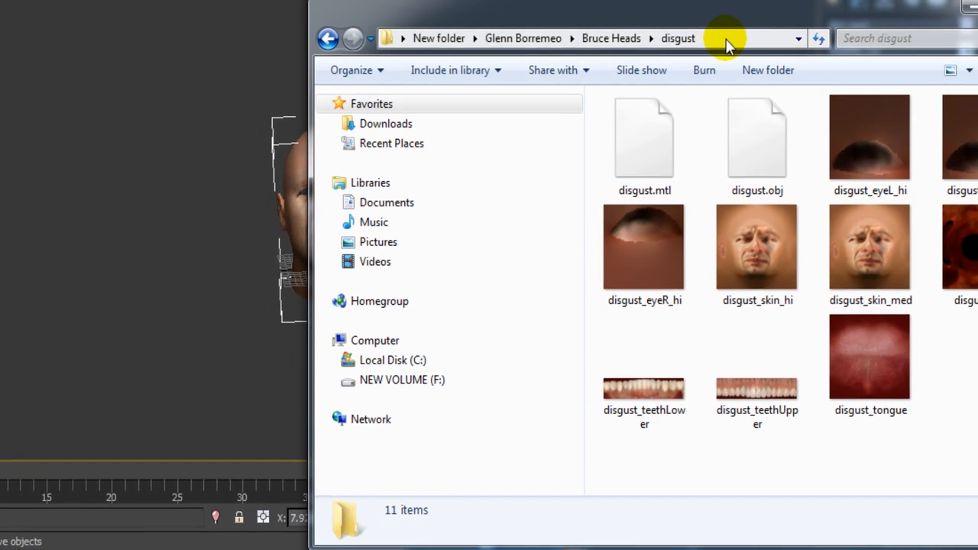
Import disgust.obj into the scene, accepting new names such as sock001 and skin_med001 for the conflicting objects
{"action": "left_click_drag", "start_coordinate": [725, 17], "coordinate": [555, 58]}
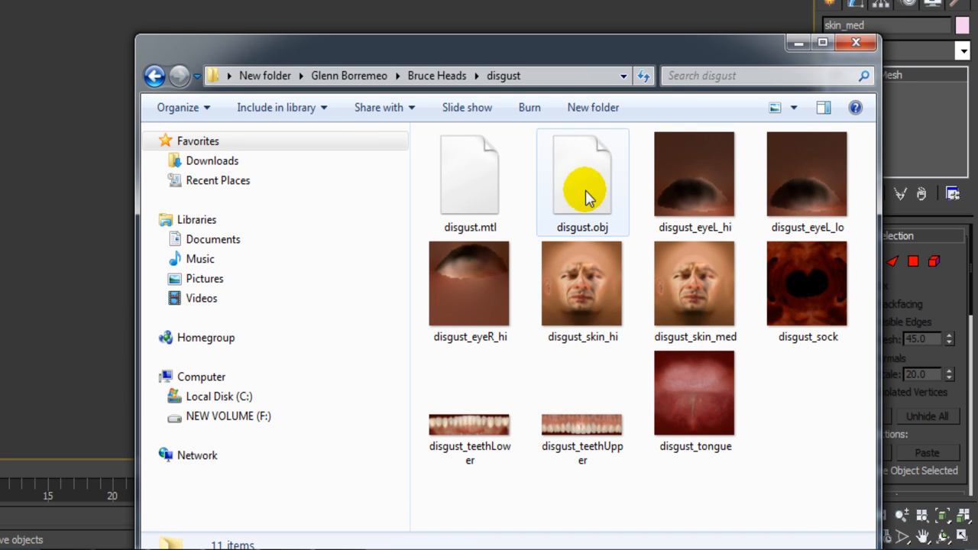
{"action": "left_click_drag", "start_coordinate": [585, 65], "coordinate": [742, 33]}
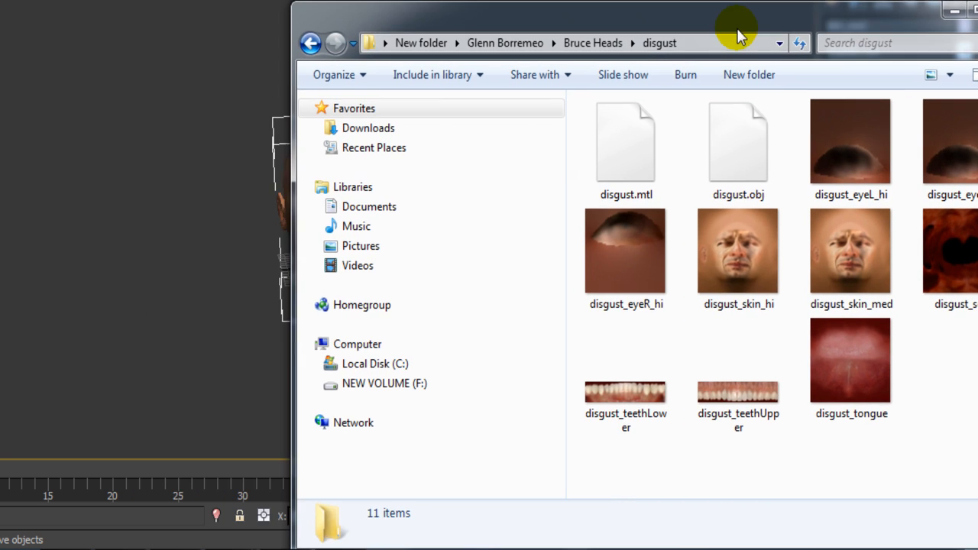
{"action": "left_click", "coordinate": [723, 181]}
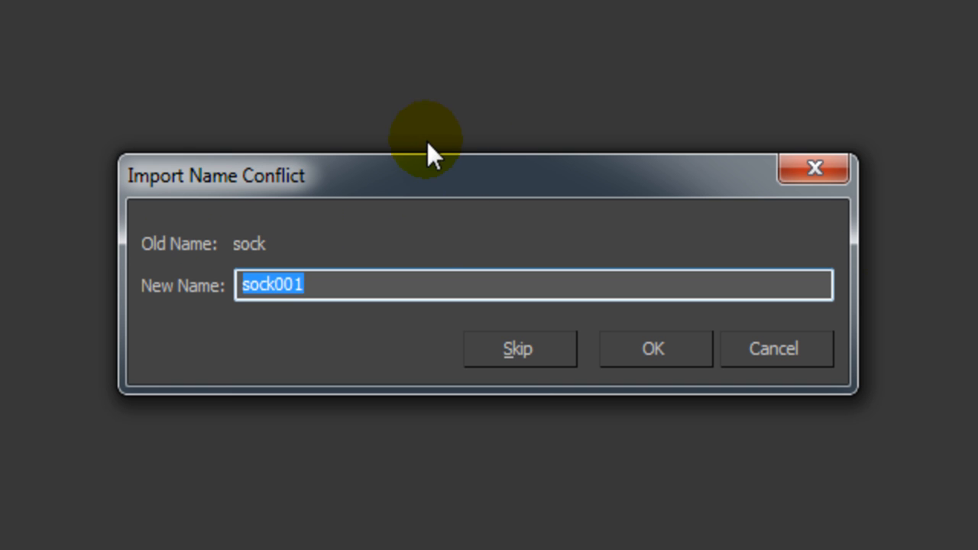
{"action": "left_click_drag", "start_coordinate": [366, 180], "coordinate": [511, 184]}
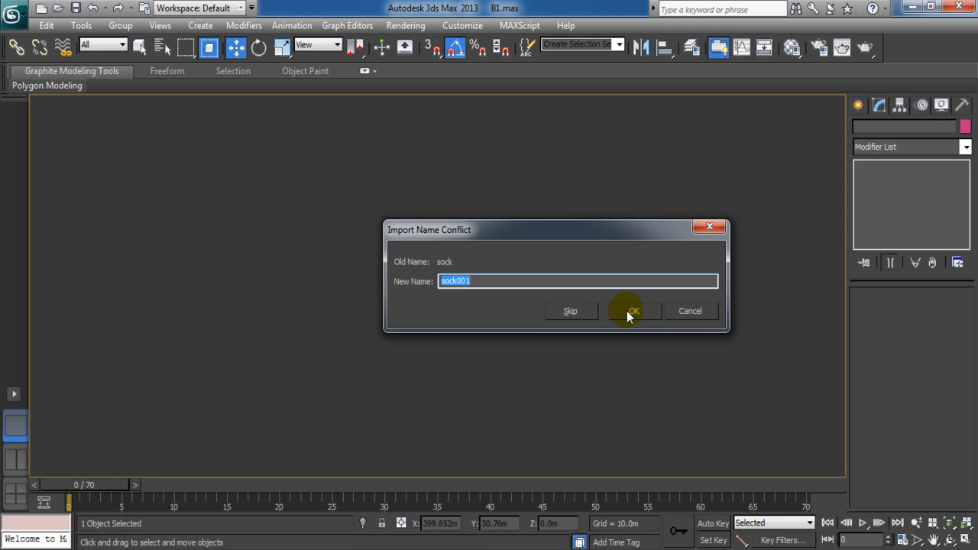
{"action": "left_click", "coordinate": [627, 311]}
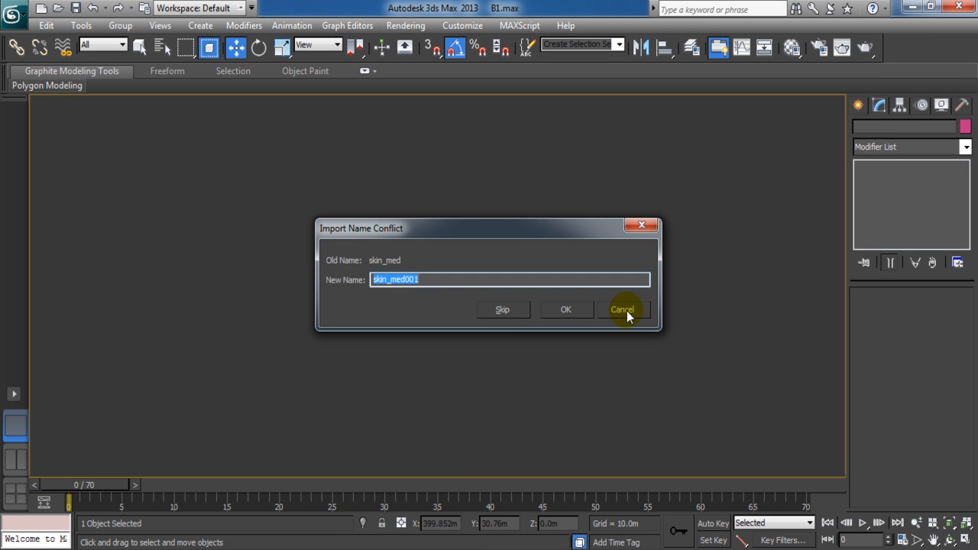
{"action": "left_click", "coordinate": [572, 311]}
{"action": "left_click", "coordinate": [572, 312]}
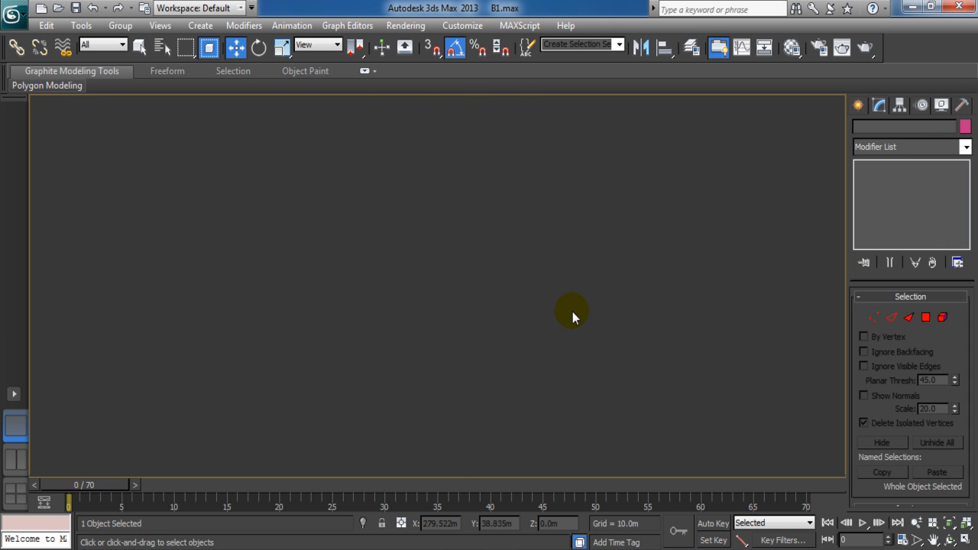
{"action": "left_click", "coordinate": [572, 312]}
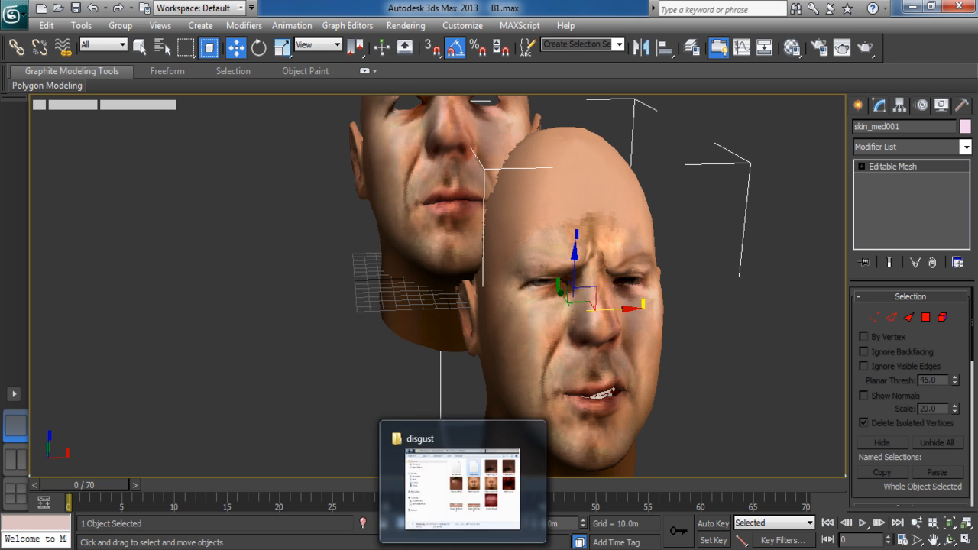
Check the disgust folder's contents, then examine the imported disgust head's mouth and expression beside the neutral head
{"action": "left_click", "coordinate": [463, 549]}
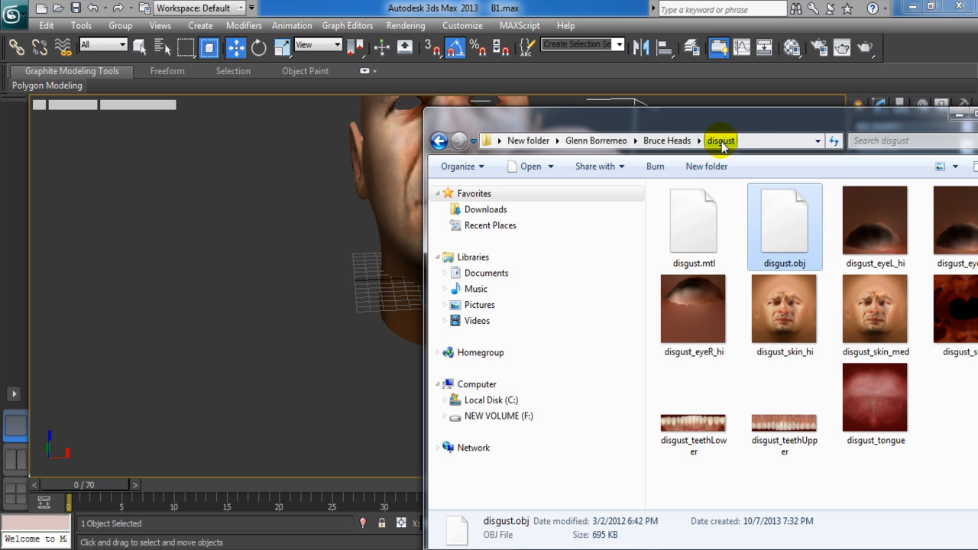
{"action": "left_click", "coordinate": [957, 114]}
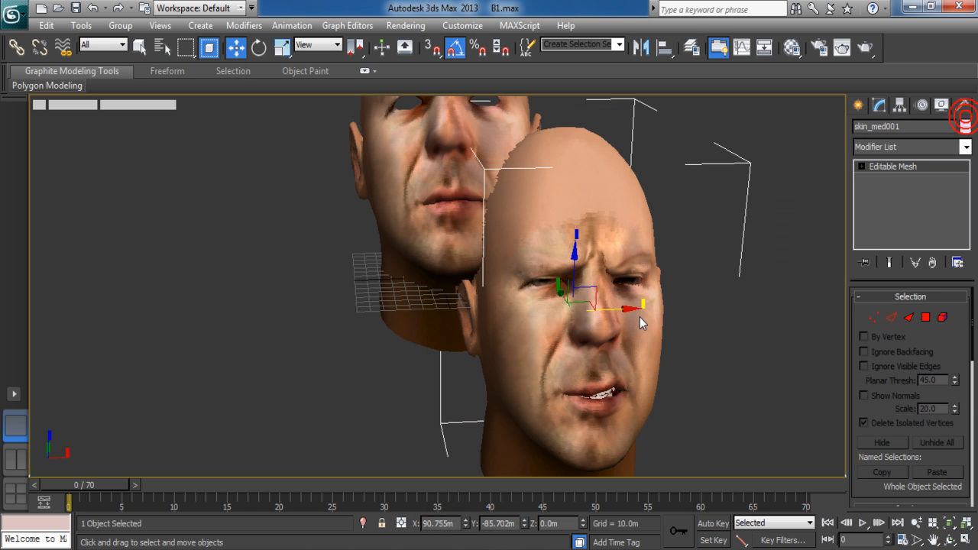
{"action": "scroll", "coordinate": [601, 319], "scroll_direction": "down", "scroll_amount": 3}
{"action": "scroll", "coordinate": [601, 320], "scroll_direction": "down", "scroll_amount": 3}
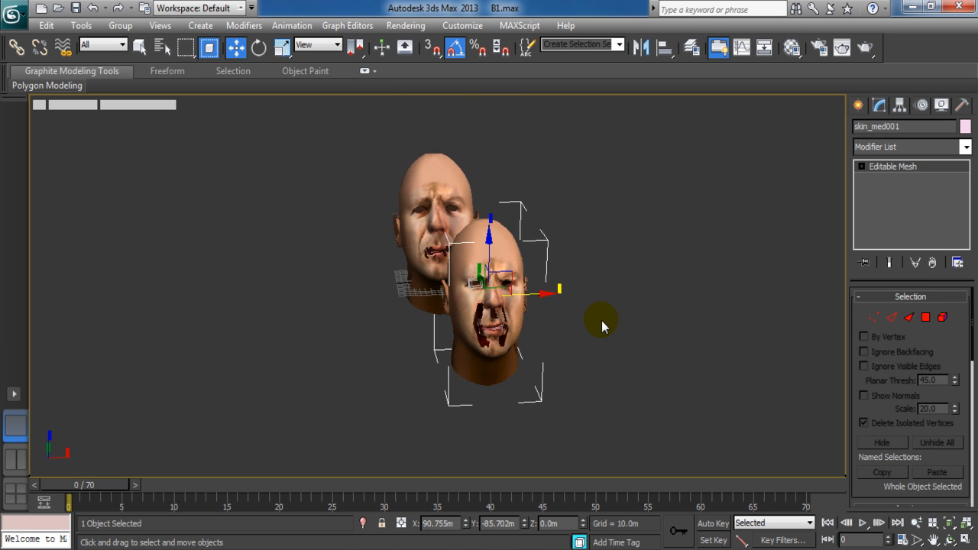
{"action": "scroll", "coordinate": [601, 320], "scroll_direction": "up", "scroll_amount": 3}
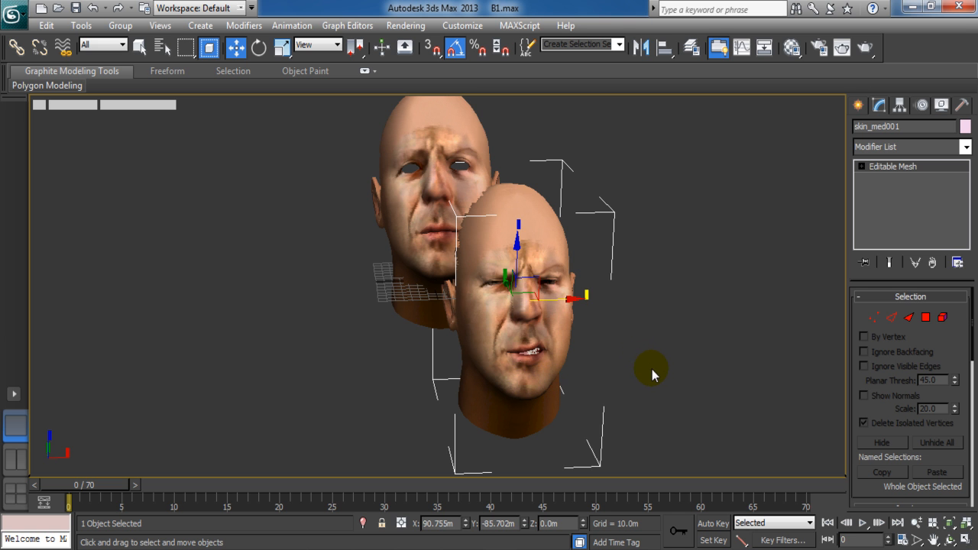
{"action": "middle_click_drag", "start_coordinate": [589, 396], "coordinate": [579, 395]}
{"action": "mouse_move", "coordinate": [911, 453]}
{"action": "middle_mouse_down"}
{"action": "mouse_move", "coordinate": [938, 466]}
{"action": "mouse_move", "coordinate": [922, 460]}
{"action": "middle_mouse_up"}
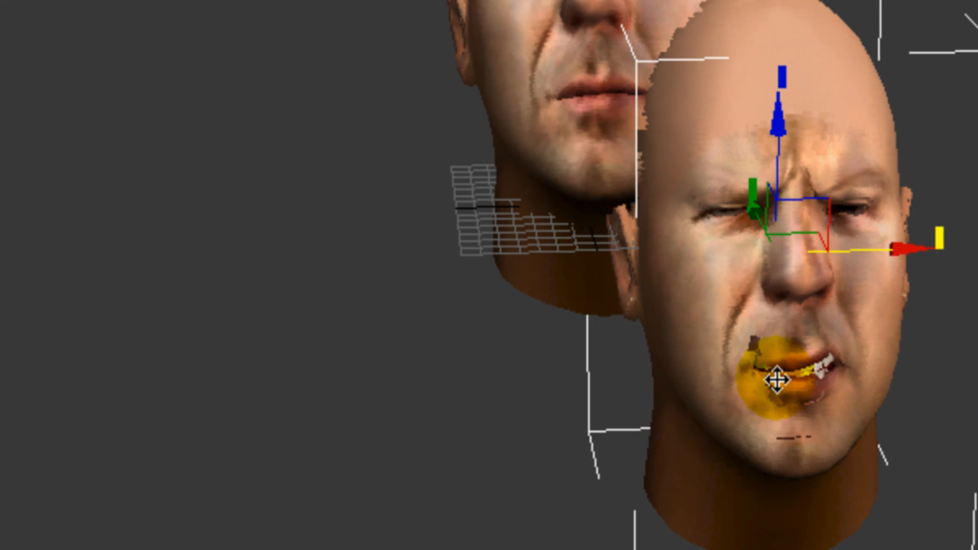
{"action": "middle_click_drag", "start_coordinate": [961, 469], "coordinate": [913, 454]}
{"action": "scroll", "coordinate": [909, 451], "scroll_direction": "up", "scroll_amount": 3}
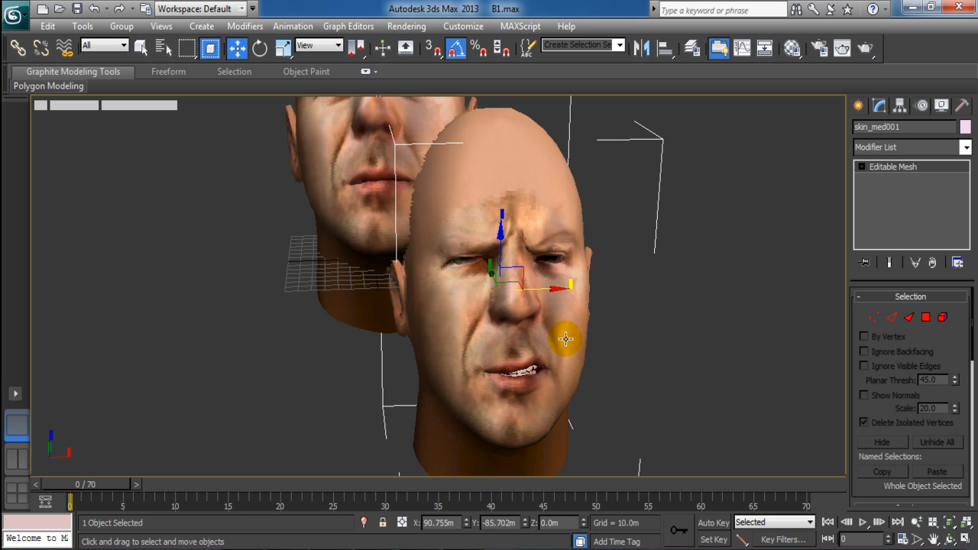
Move the skin_med001 head along X to about 259.5 m, clear of the dense disgust head, and turn on edged faces
{"action": "mouse_move", "coordinate": [593, 365]}
{"action": "middle_mouse_down"}
{"action": "mouse_move", "coordinate": [579, 358]}
{"action": "mouse_move", "coordinate": [592, 367]}
{"action": "middle_mouse_up"}
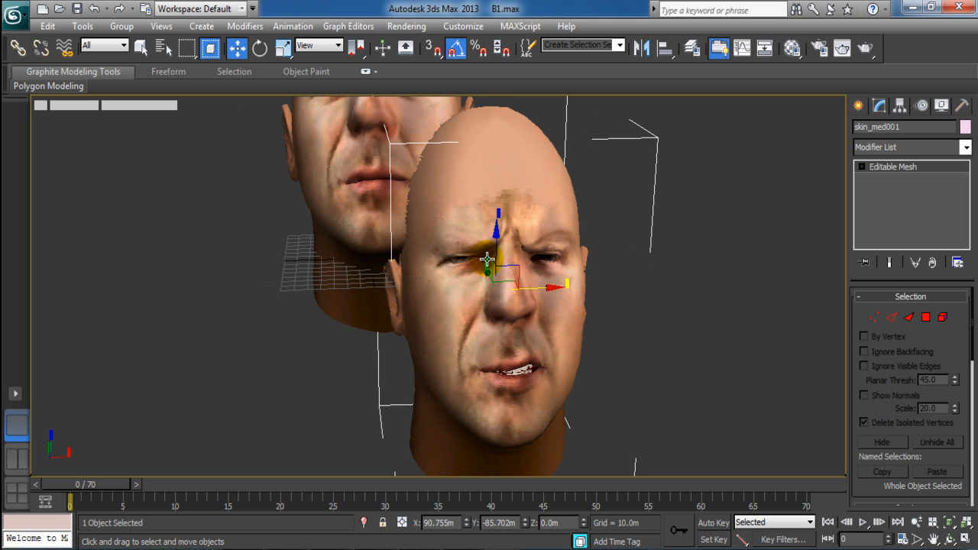
{"action": "middle_click_drag", "start_coordinate": [619, 407], "coordinate": [580, 414]}
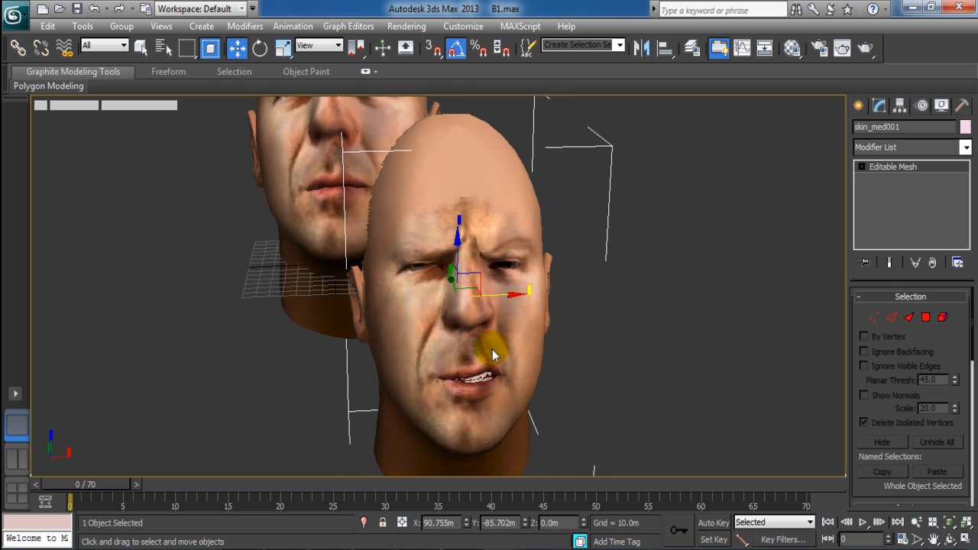
{"action": "left_click", "coordinate": [512, 295]}
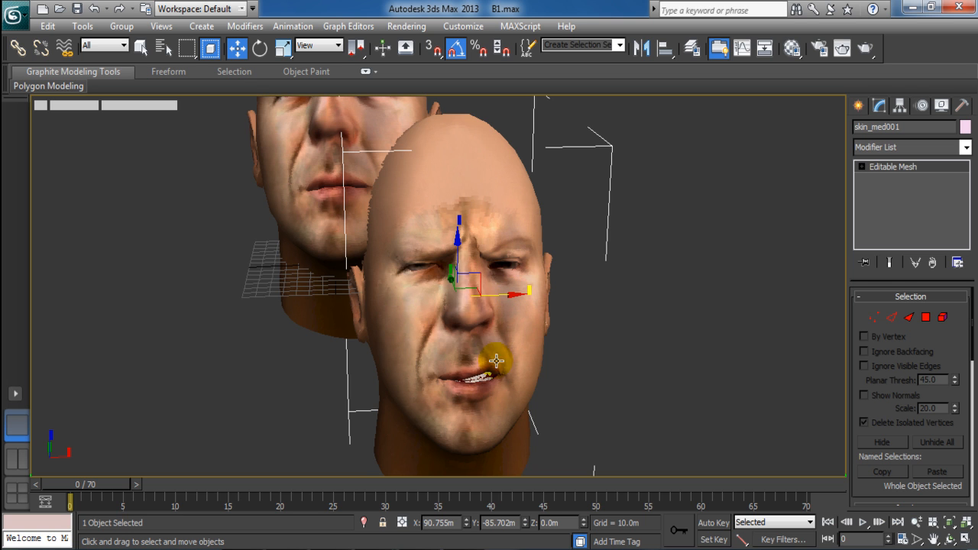
{"action": "left_click", "coordinate": [584, 329]}
{"action": "left_click", "coordinate": [512, 314]}
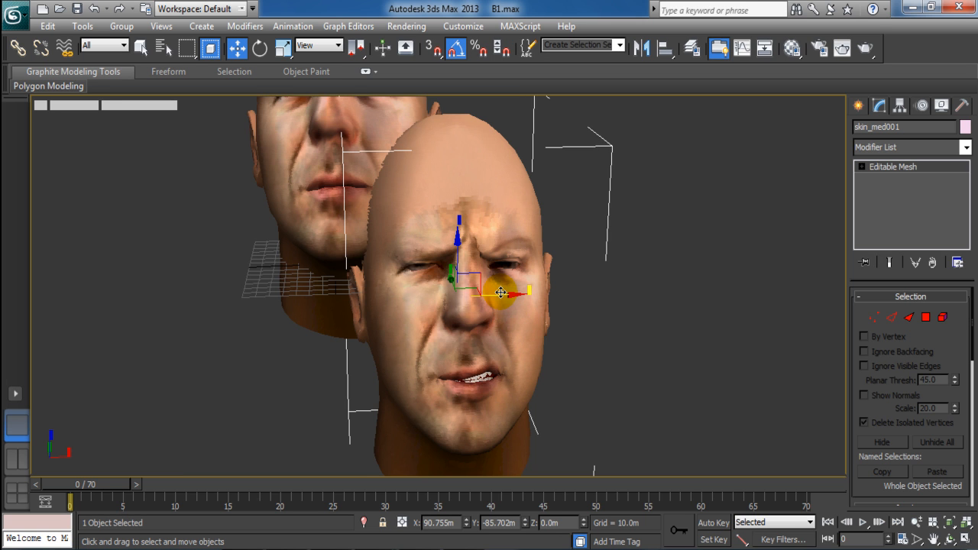
{"action": "left_click_drag", "start_coordinate": [501, 293], "coordinate": [719, 292], "text": "shift"}
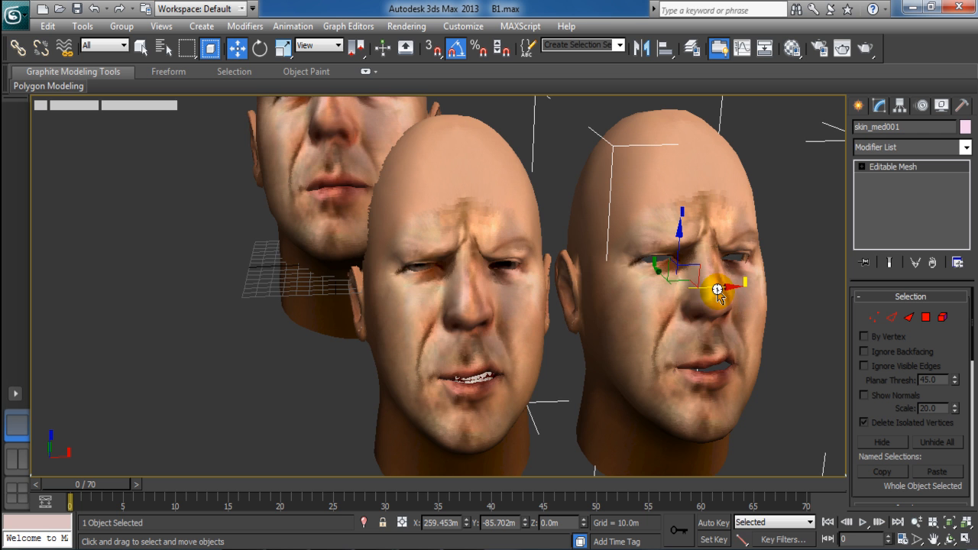
{"action": "key", "text": "F4"}
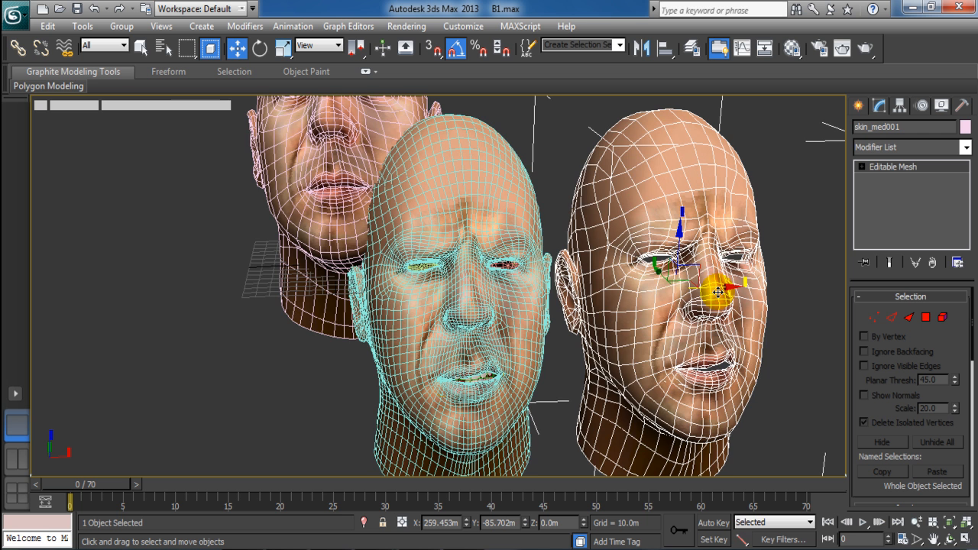
Delete the dense disgust head together with its mouth interior, teeth and both eyes, keeping the skin_med001 head
{"action": "left_click", "coordinate": [493, 186]}
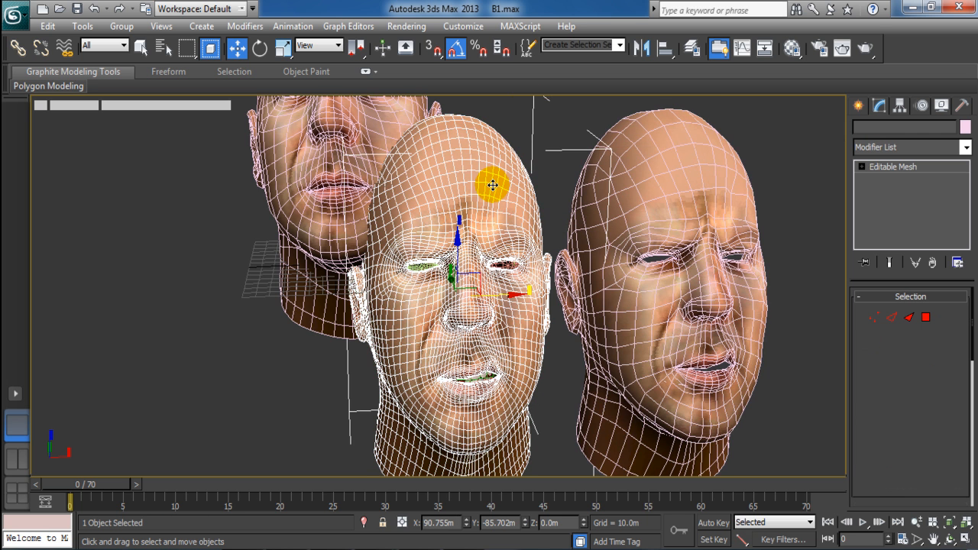
{"action": "key", "text": "Delete"}
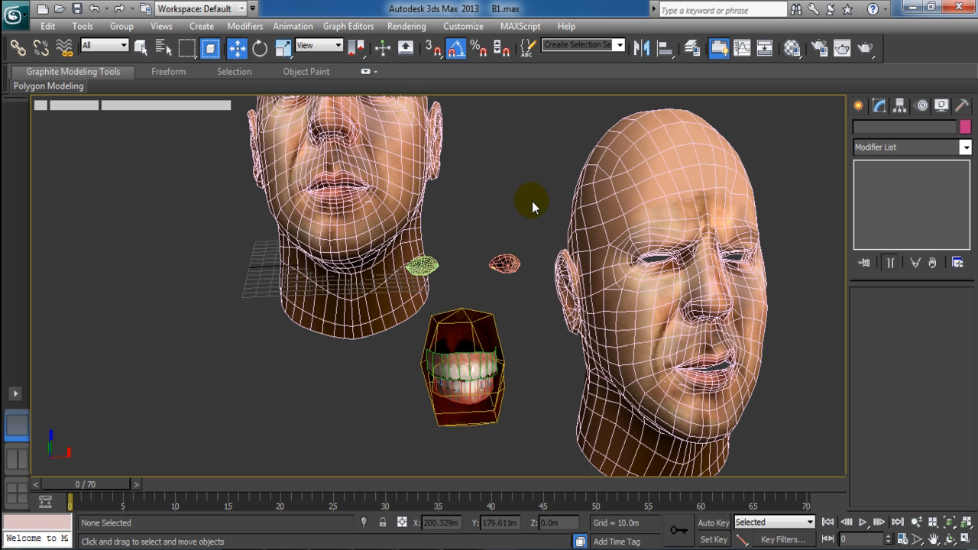
{"action": "left_click_drag", "start_coordinate": [532, 202], "coordinate": [411, 480]}
{"action": "key", "text": "Delete"}
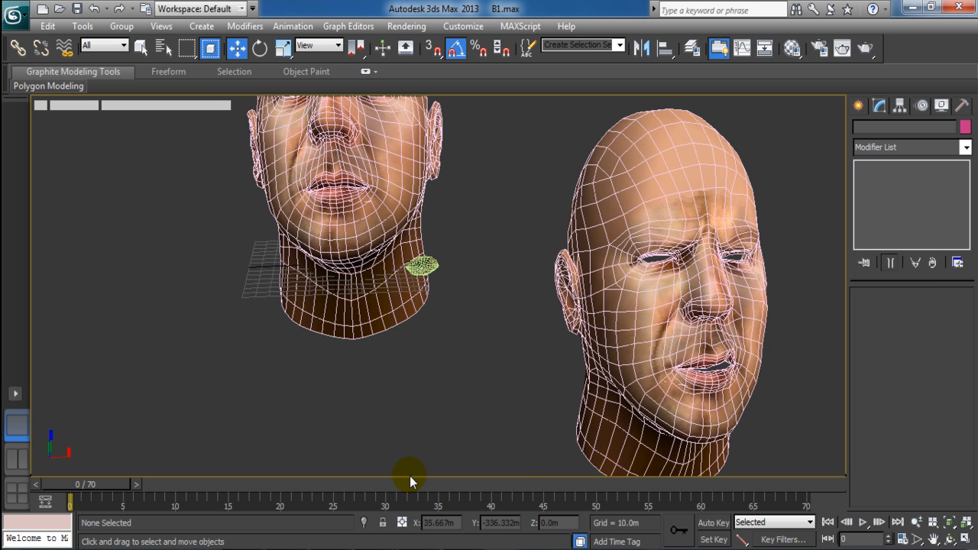
{"action": "left_click", "coordinate": [423, 268]}
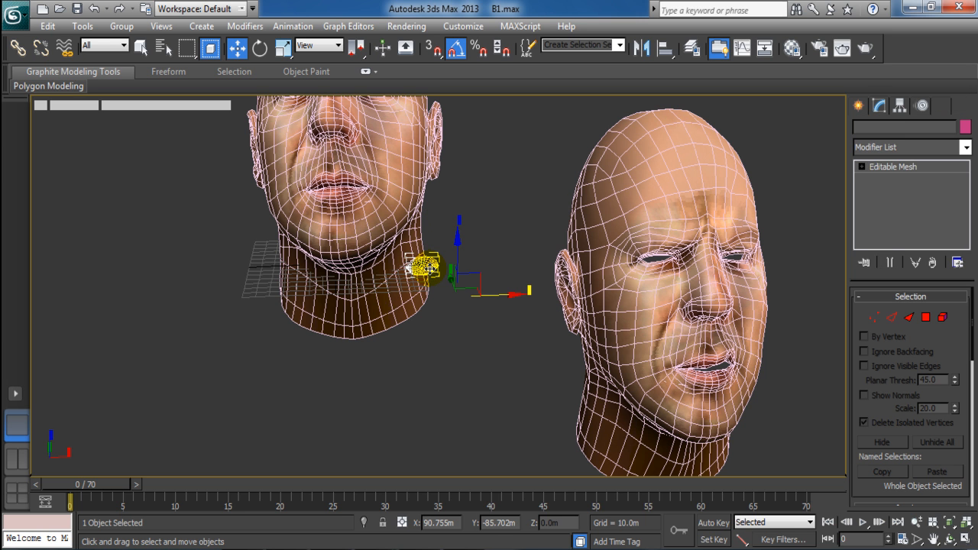
{"action": "key", "text": "Delete"}
Align skin_med001 to the skin_med head, pivot to pivot in X, Y and Z position, with X, Y and Z orientation
{"action": "middle_click_drag", "start_coordinate": [487, 355], "coordinate": [551, 426]}
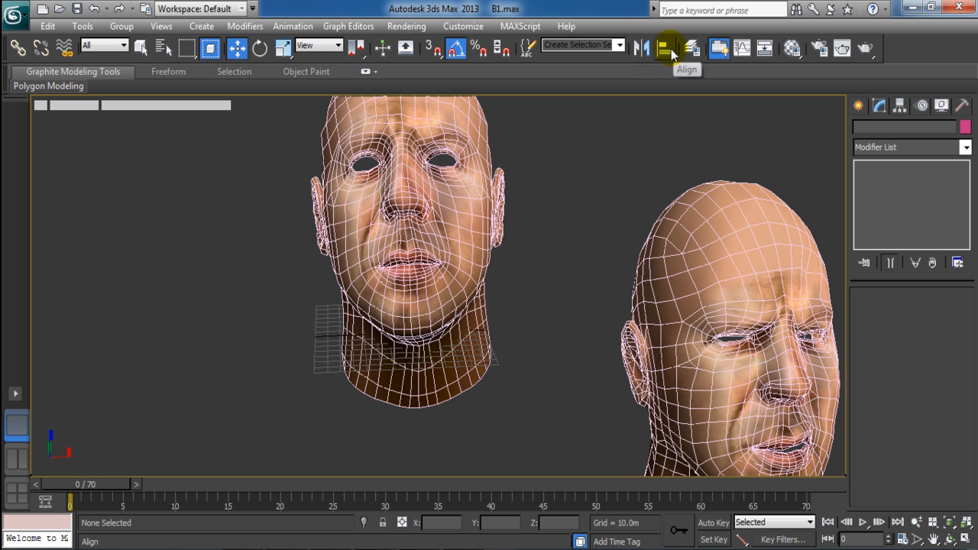
{"action": "left_click", "coordinate": [706, 247]}
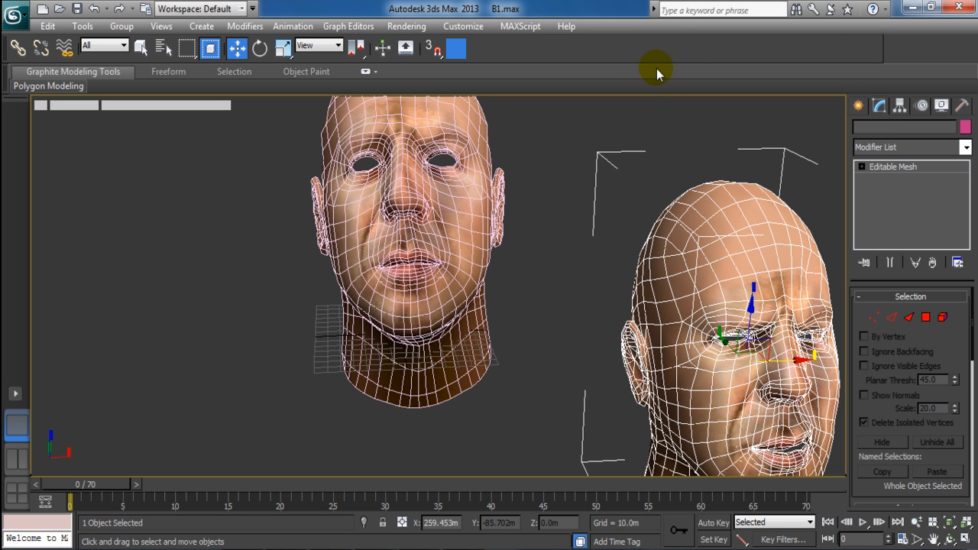
{"action": "left_click", "coordinate": [664, 46]}
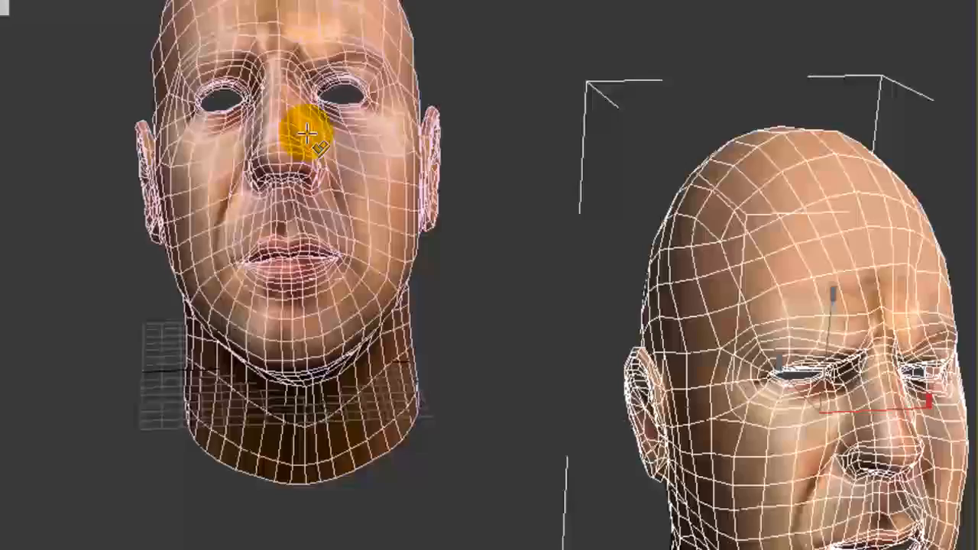
{"action": "left_click", "coordinate": [306, 133]}
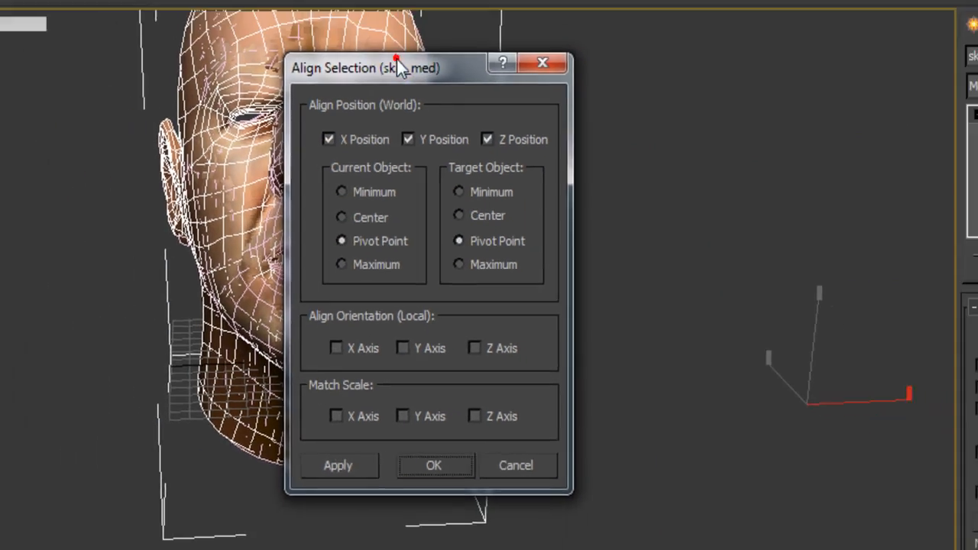
{"action": "left_click_drag", "start_coordinate": [397, 60], "coordinate": [572, 63]}
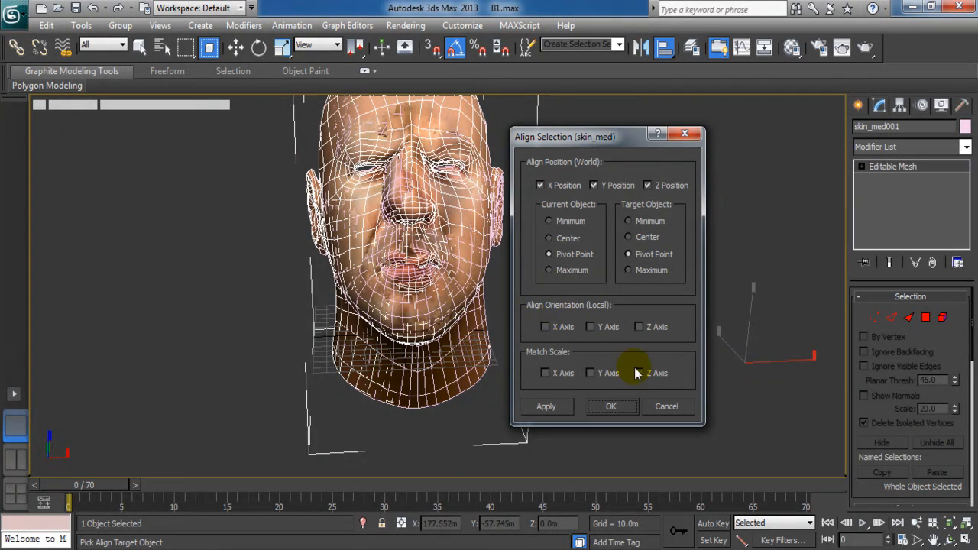
{"action": "left_click", "coordinate": [544, 327]}
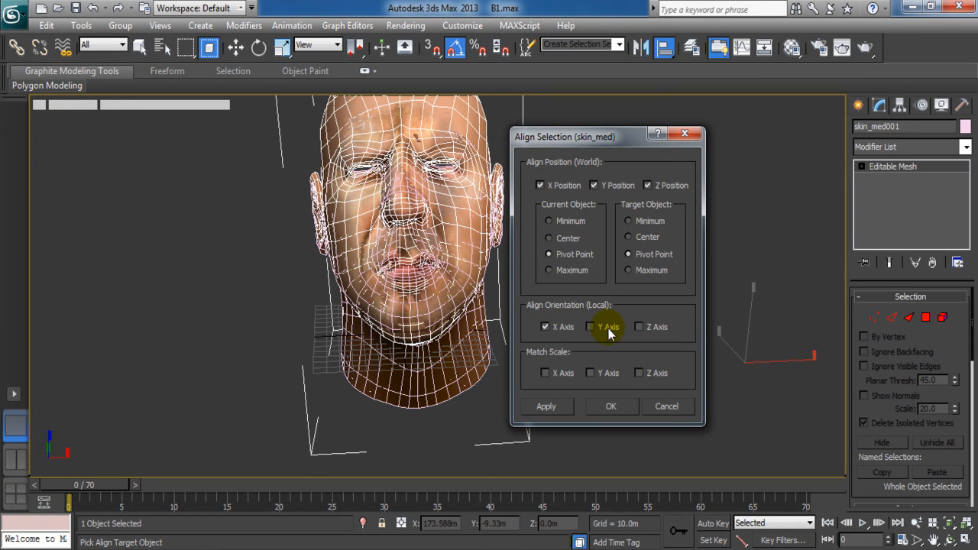
{"action": "left_click", "coordinate": [590, 327]}
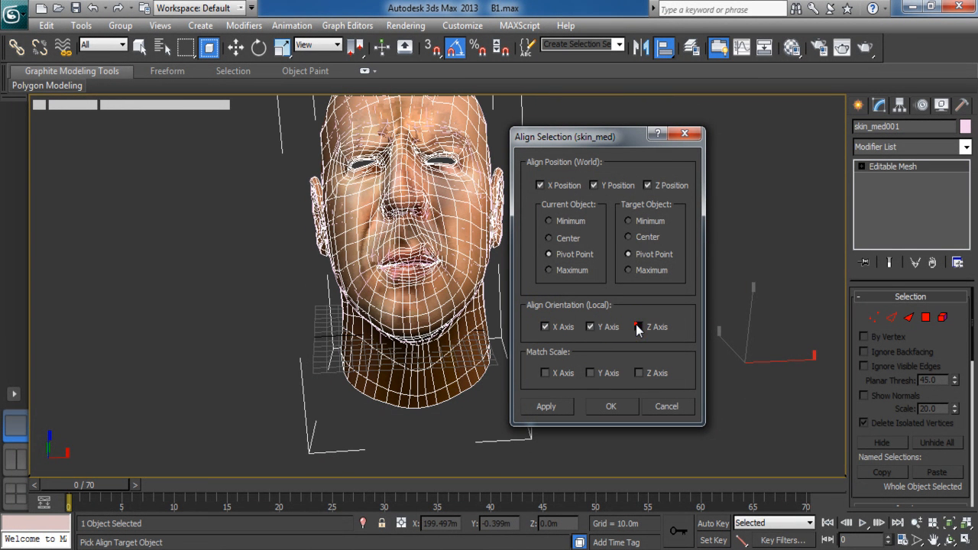
{"action": "left_click", "coordinate": [610, 414]}
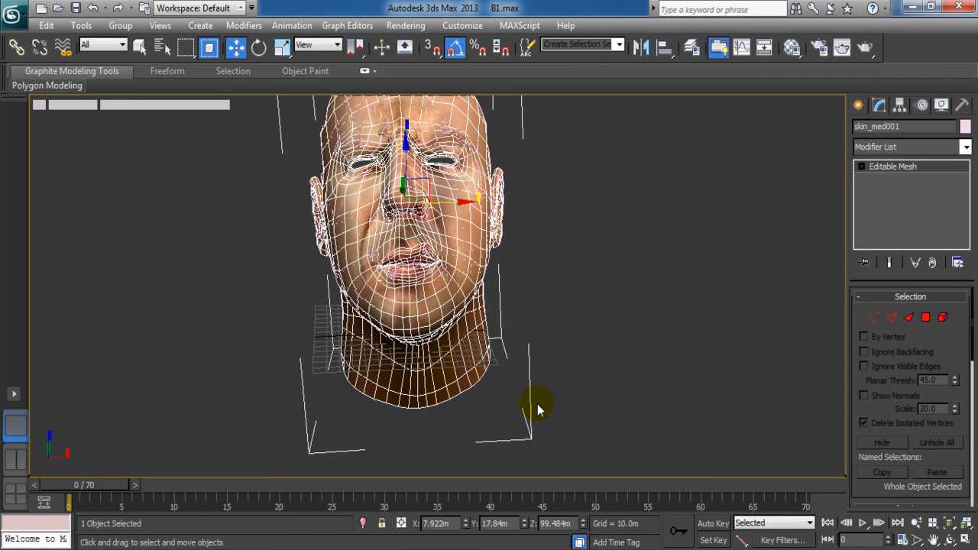
Turn off edged faces and move skin_med001 along X to about -171.9 m, beside the neutral head
{"action": "key", "text": "F4"}
{"action": "left_click_drag", "start_coordinate": [443, 201], "coordinate": [219, 238]}
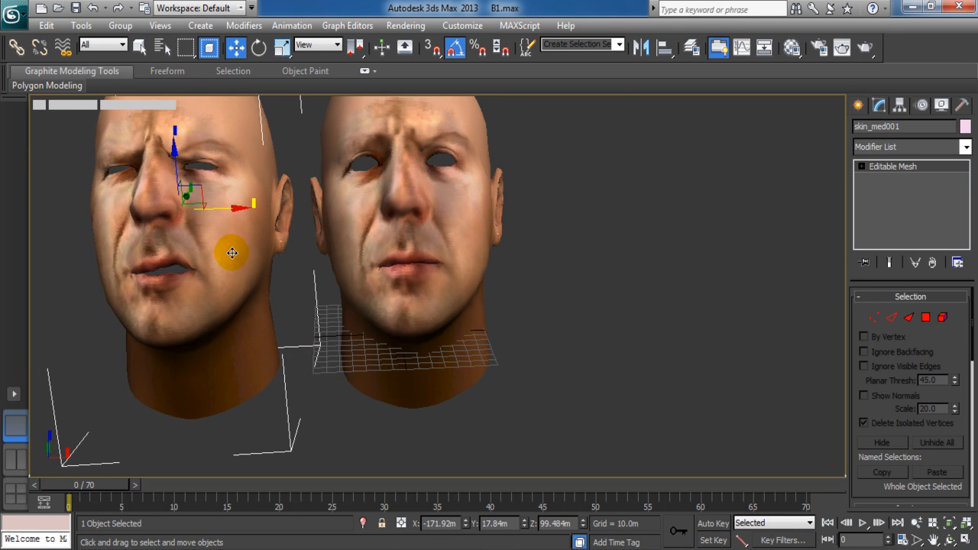
{"action": "middle_click_drag", "start_coordinate": [385, 418], "coordinate": [536, 451]}
{"action": "scroll", "coordinate": [534, 451], "scroll_direction": "down", "scroll_amount": 5}
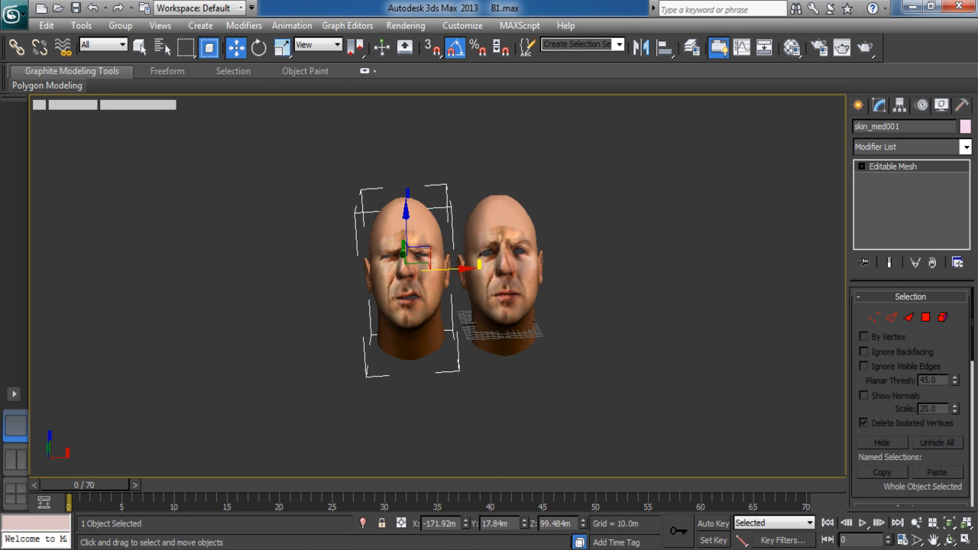
Switch to the file explorer window and open the twoeyesclose folder inside Bruce Heads
{"action": "left_click", "coordinate": [508, 549]}
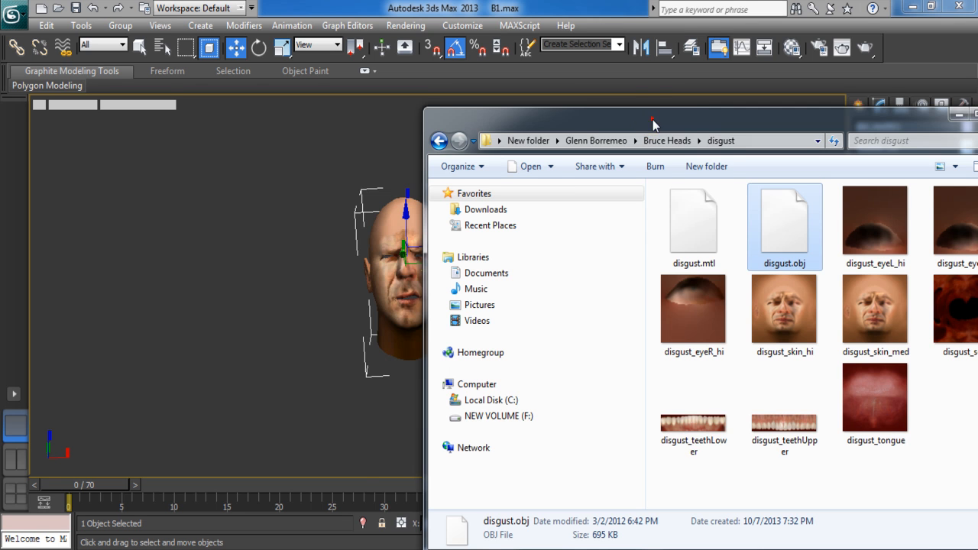
{"action": "left_click_drag", "start_coordinate": [653, 119], "coordinate": [609, 145]}
{"action": "left_click", "coordinate": [616, 166]}
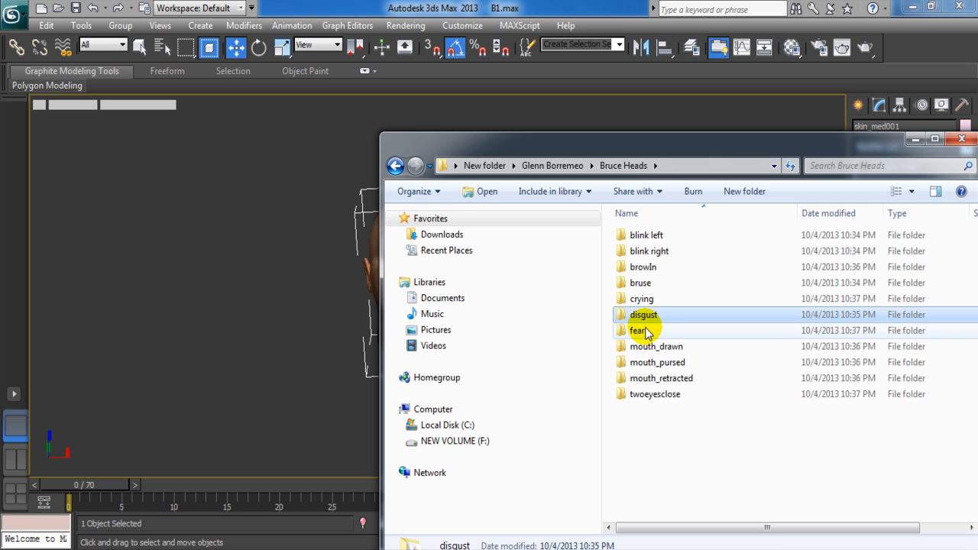
{"action": "left_click", "coordinate": [652, 394]}
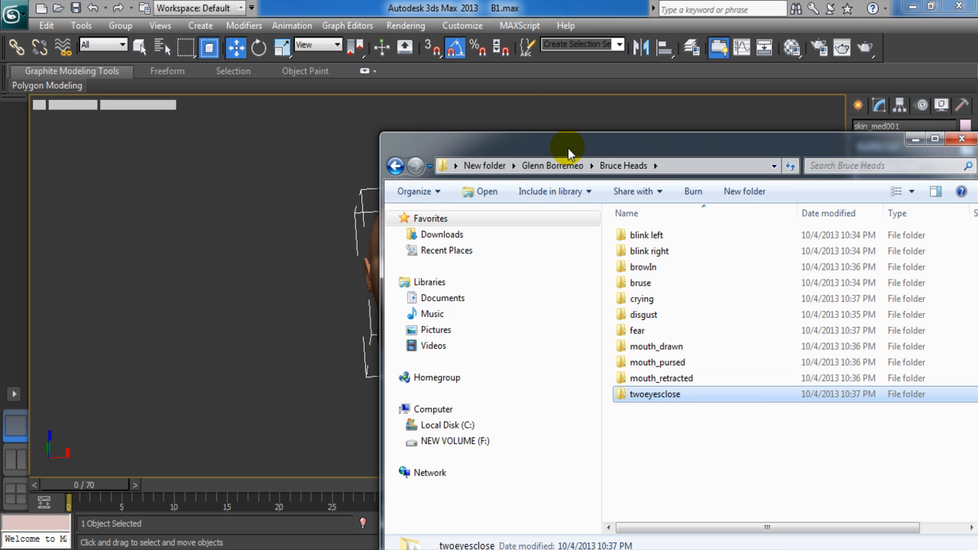
{"action": "left_click_drag", "start_coordinate": [564, 144], "coordinate": [456, 58]}
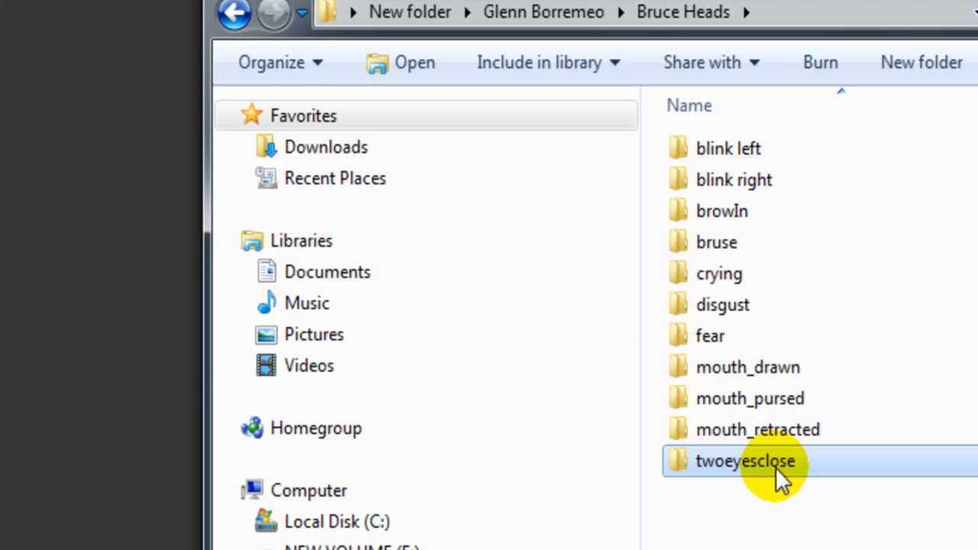
{"action": "left_click", "coordinate": [774, 463]}
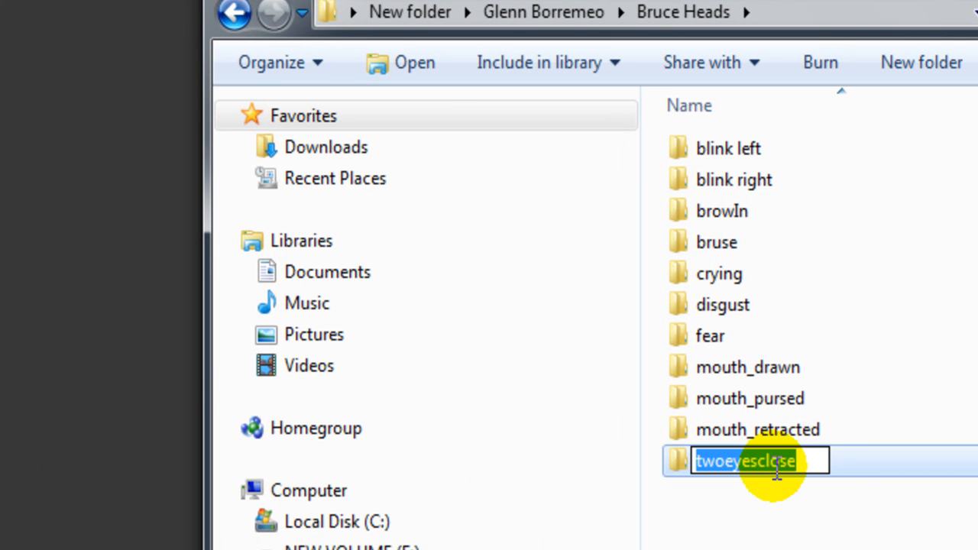
{"action": "left_click", "coordinate": [860, 465]}
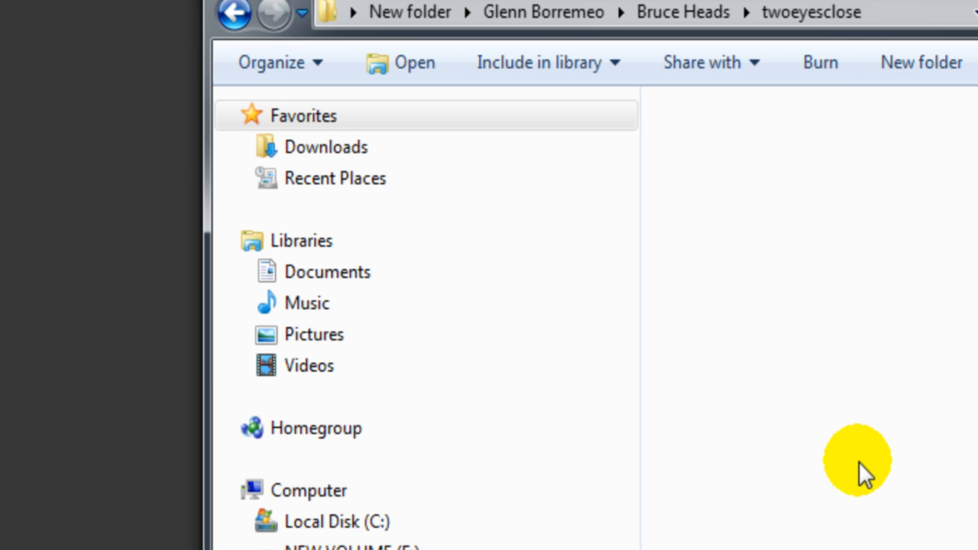
Import close 2eyes.obj into the scene, accepting new names such as skin_med002 for the conflicting objects
{"action": "left_click", "coordinate": [922, 163]}
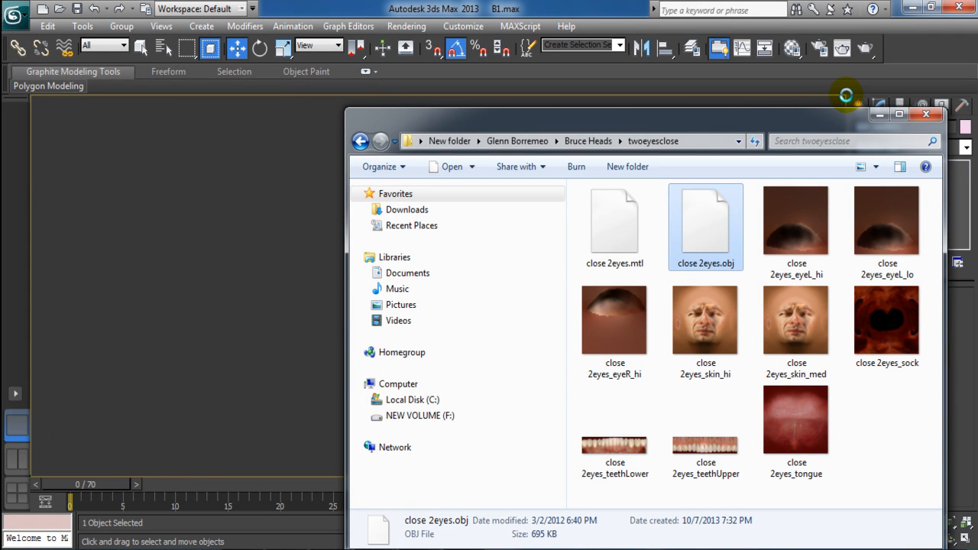
{"action": "left_click", "coordinate": [877, 118]}
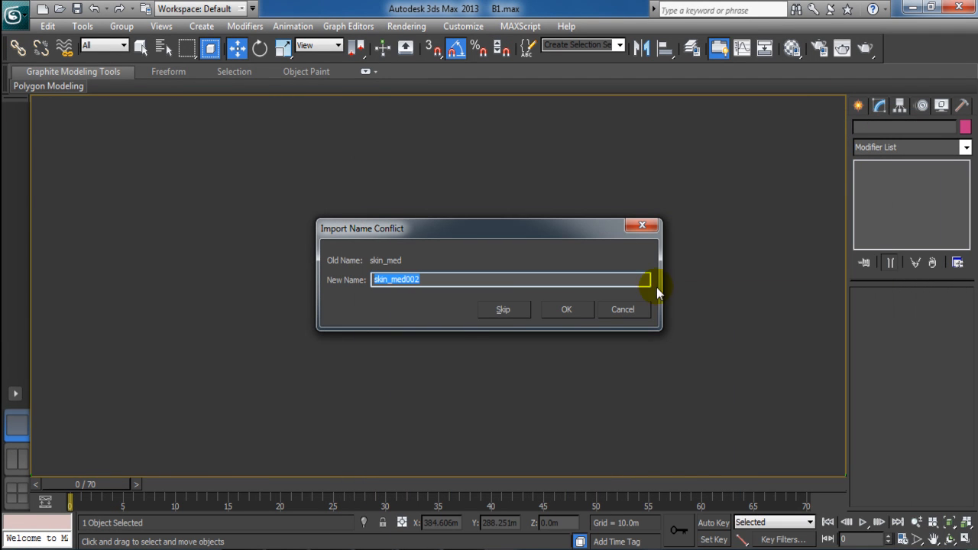
{"action": "left_click", "coordinate": [566, 310]}
{"action": "left_click", "coordinate": [568, 310]}
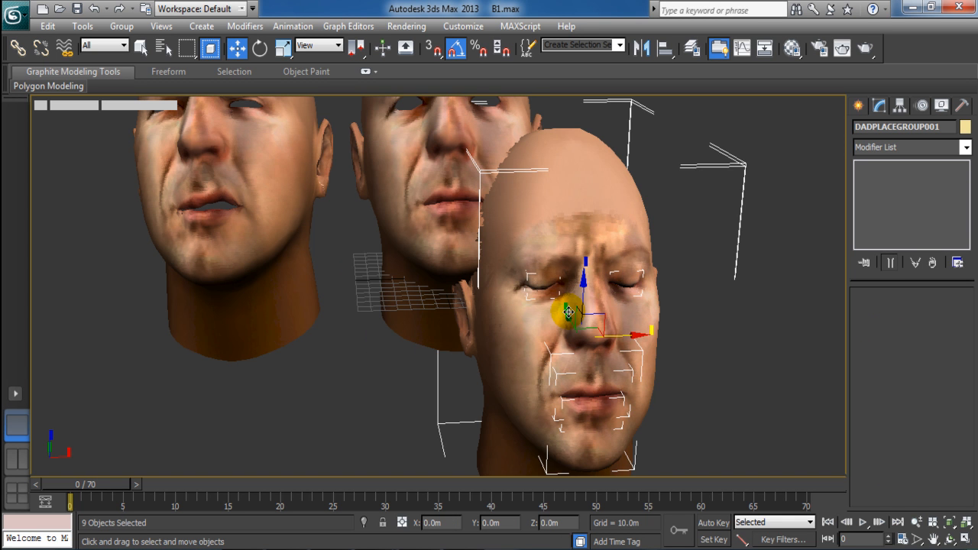
Move the skin_med002 head along X to about 221.3 m, away from the dense closed-eyes head, and turn on edged faces
{"action": "left_click", "coordinate": [558, 184]}
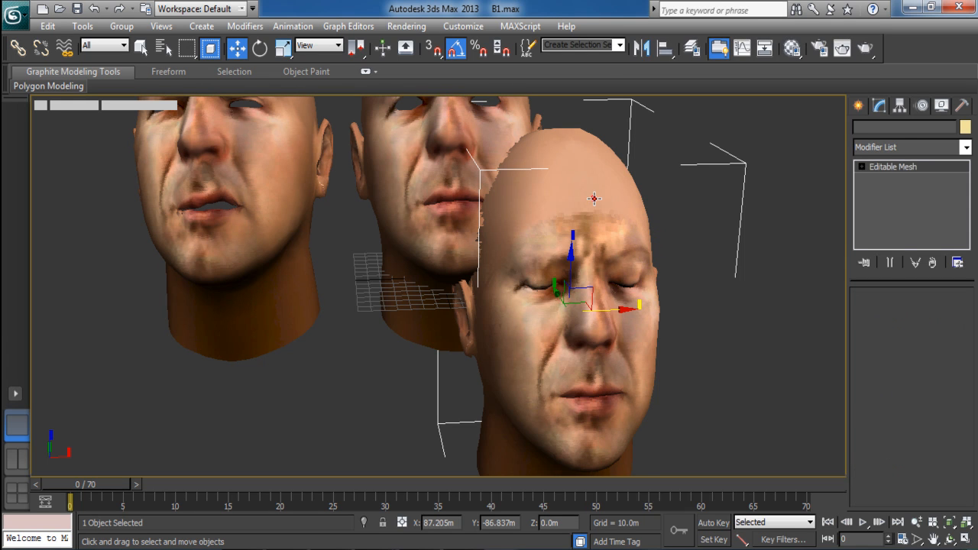
{"action": "left_click", "coordinate": [666, 341]}
{"action": "left_click", "coordinate": [642, 332]}
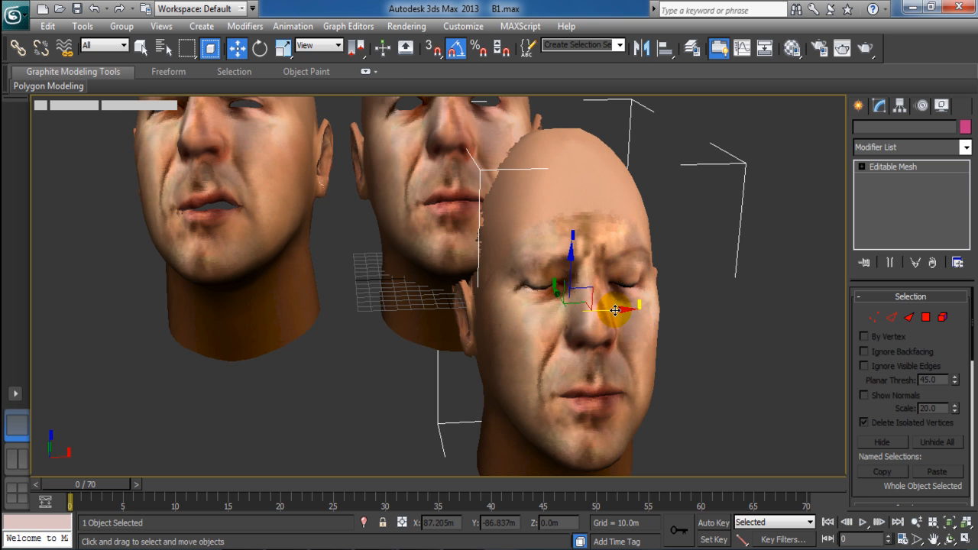
{"action": "left_click_drag", "start_coordinate": [615, 310], "coordinate": [784, 283], "text": "shift"}
{"action": "key", "text": "F4"}
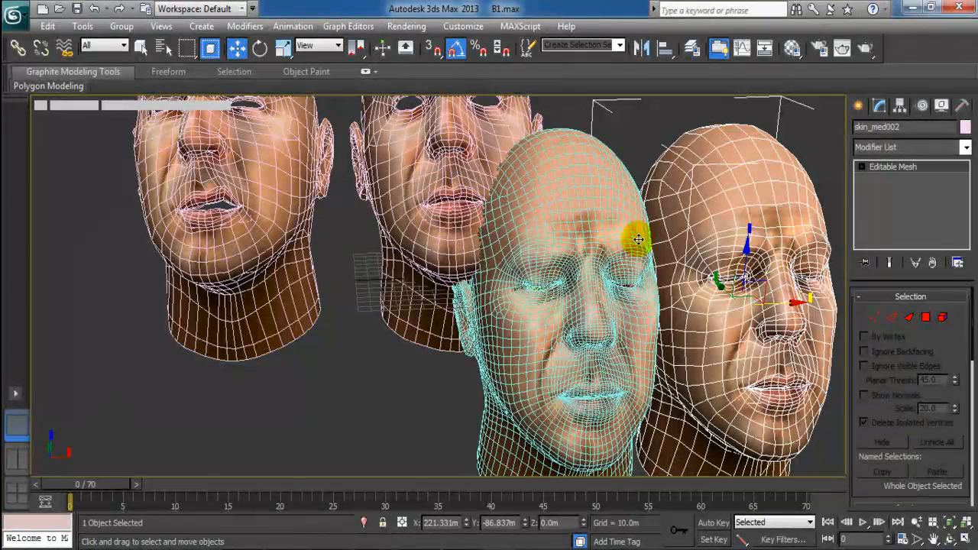
Delete the dense closed-eyes head and move skin_med002 along X to about 267.3 m, clear of the leftover eye and mouth parts
{"action": "left_click", "coordinate": [582, 215]}
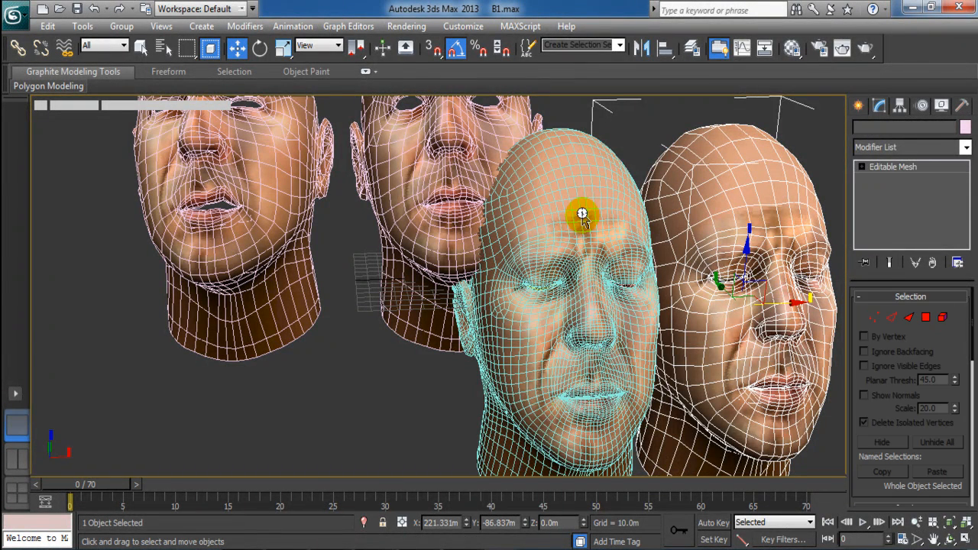
{"action": "key", "text": "Delete"}
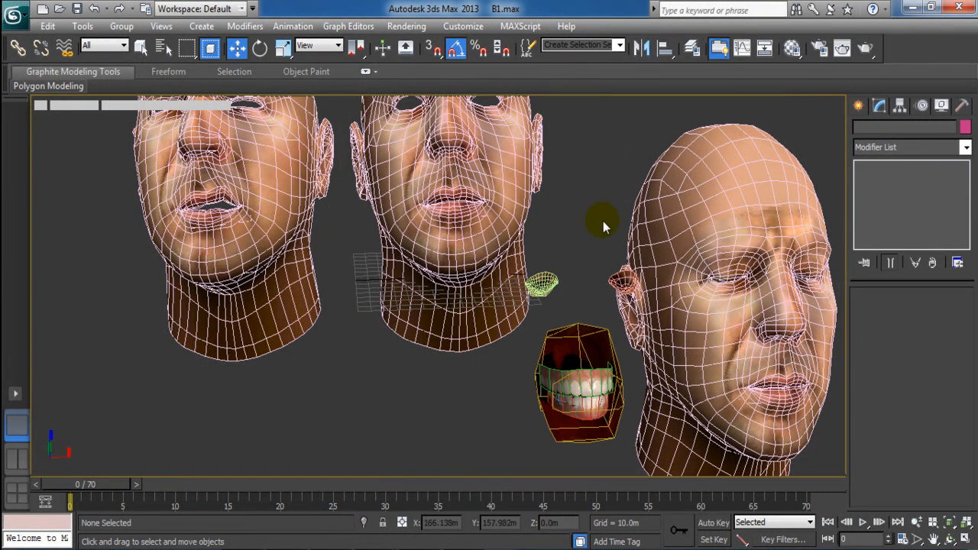
{"action": "left_click", "coordinate": [667, 225]}
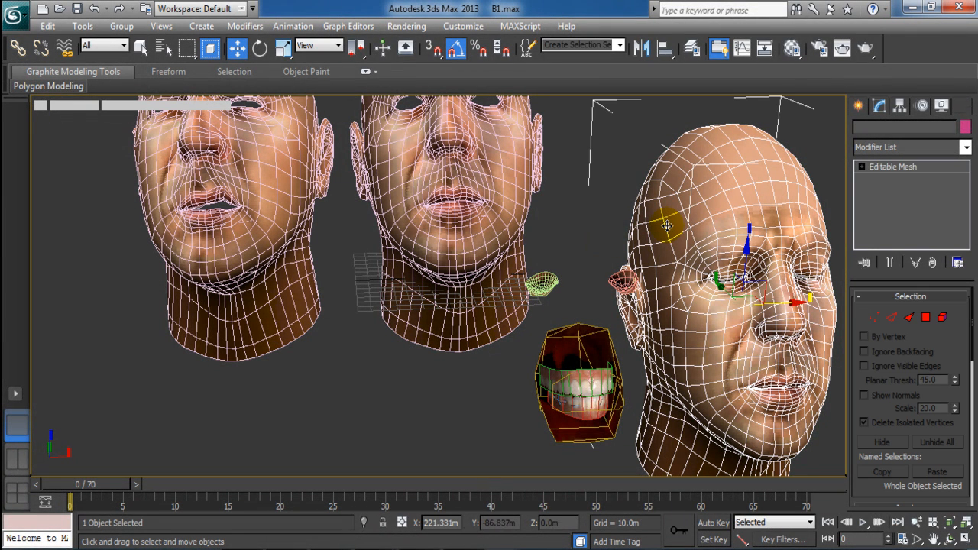
{"action": "left_click_drag", "start_coordinate": [787, 304], "coordinate": [837, 302]}
Delete the leftover teeth, mouth and eye objects of the closed-eyes import, keeping only its head mesh
{"action": "left_click_drag", "start_coordinate": [655, 192], "coordinate": [531, 514]}
{"action": "key", "text": "Delete"}
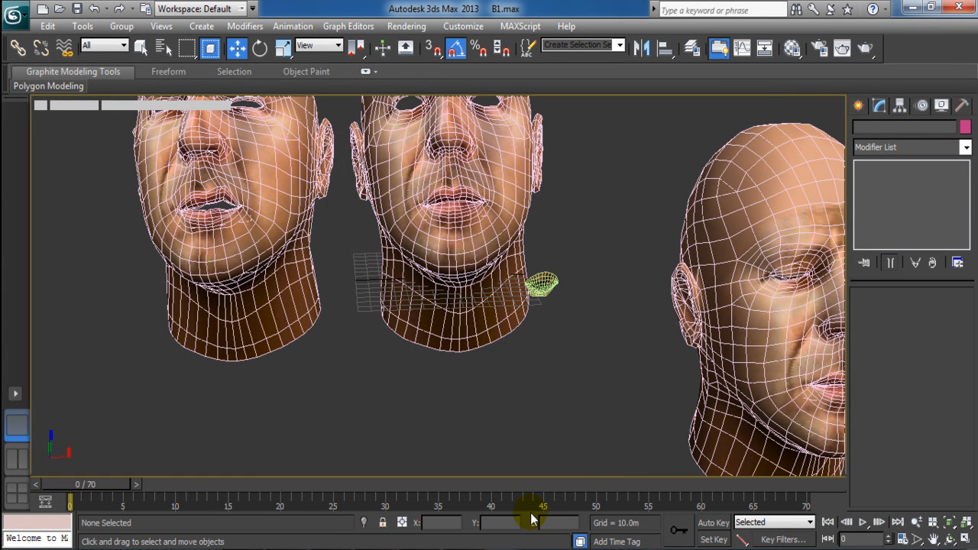
{"action": "left_click", "coordinate": [541, 284]}
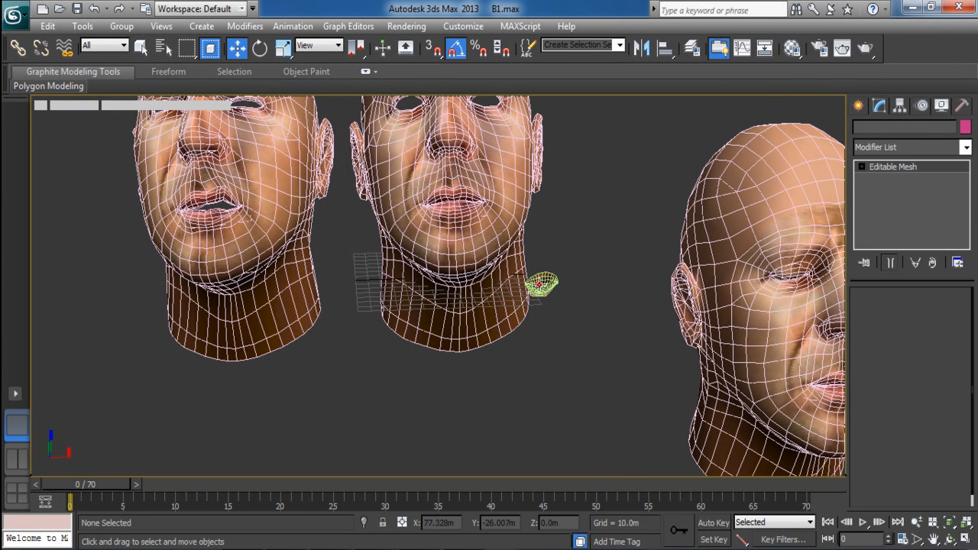
{"action": "key", "text": "Delete"}
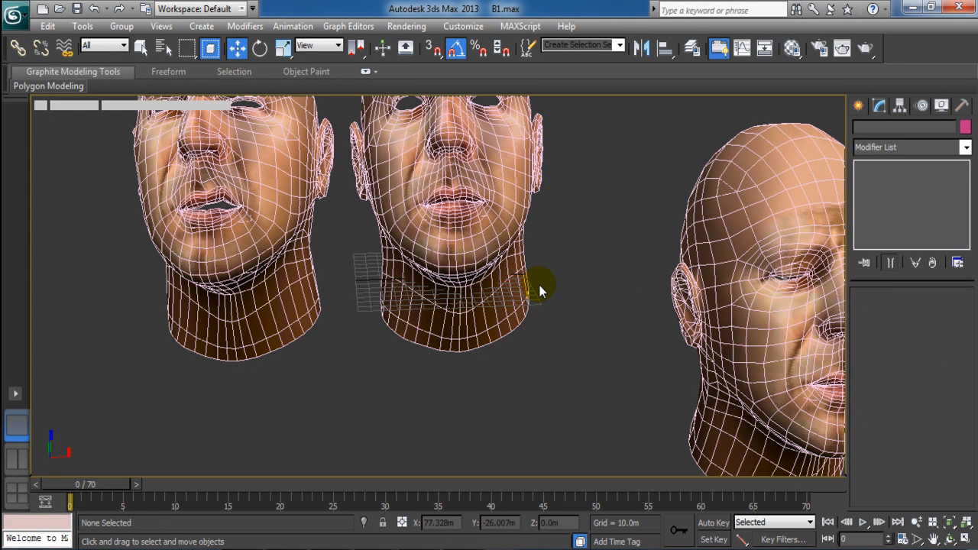
Align skin_med002 to skin_med001 pivot to pivot in position and orientation on all axes, and move it along X to about -358.4 m
{"action": "scroll", "coordinate": [581, 367], "scroll_direction": "down", "scroll_amount": 3}
{"action": "middle_click_drag", "start_coordinate": [598, 376], "coordinate": [607, 382]}
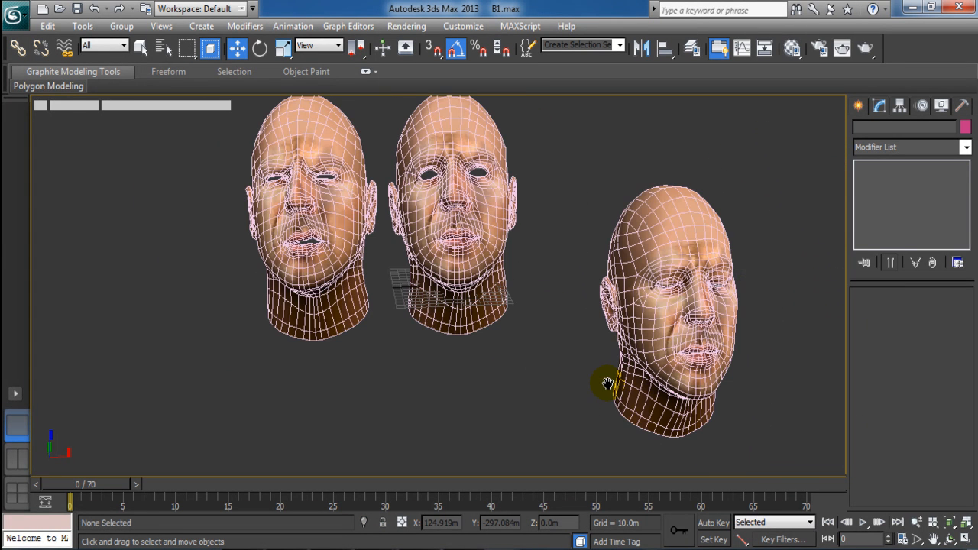
{"action": "left_click", "coordinate": [648, 284]}
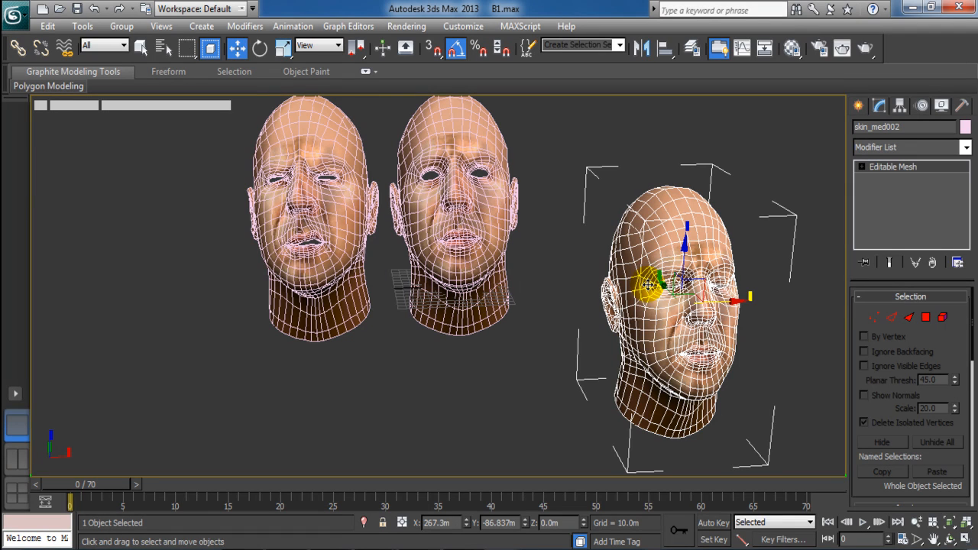
{"action": "left_click", "coordinate": [665, 48]}
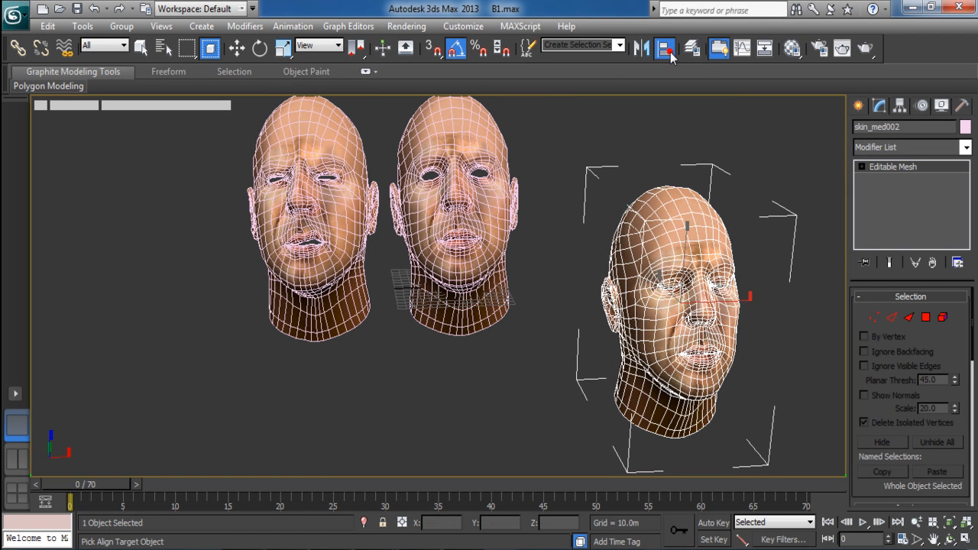
{"action": "left_click", "coordinate": [331, 210]}
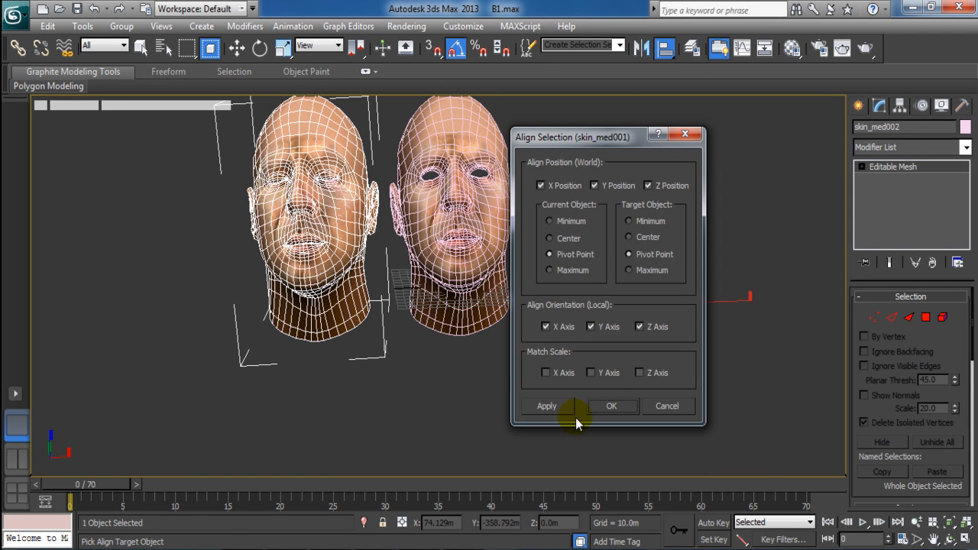
{"action": "left_click", "coordinate": [611, 406]}
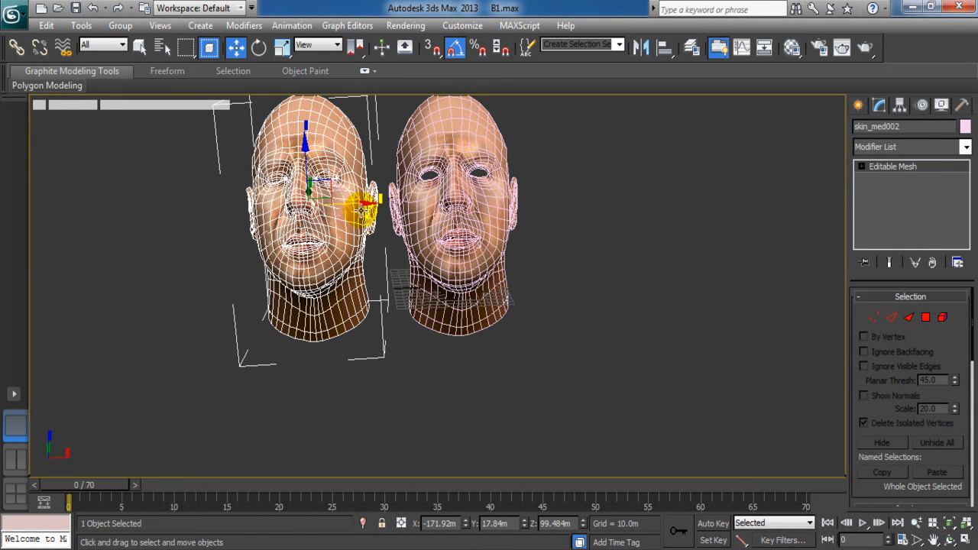
{"action": "left_click_drag", "start_coordinate": [355, 203], "coordinate": [203, 248]}
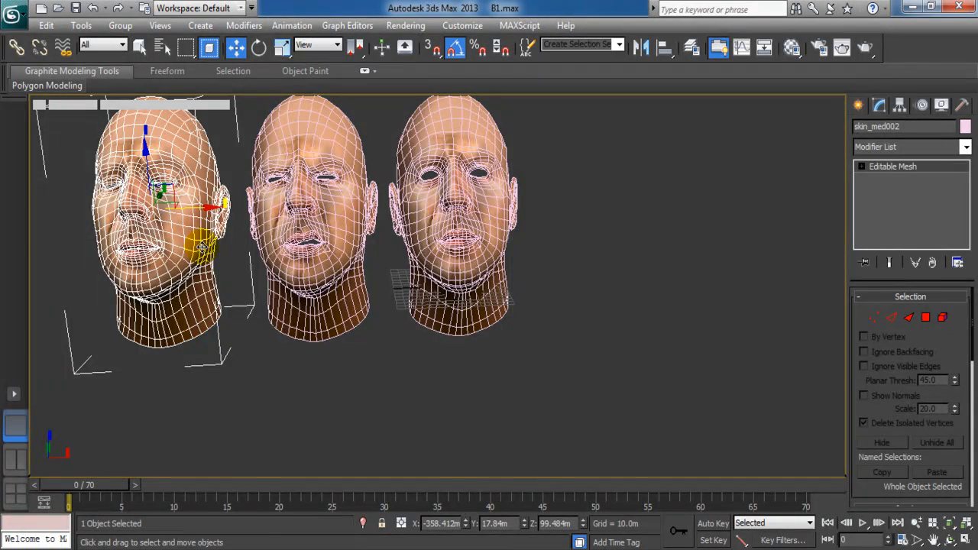
{"action": "middle_click_drag", "start_coordinate": [375, 370], "coordinate": [497, 413]}
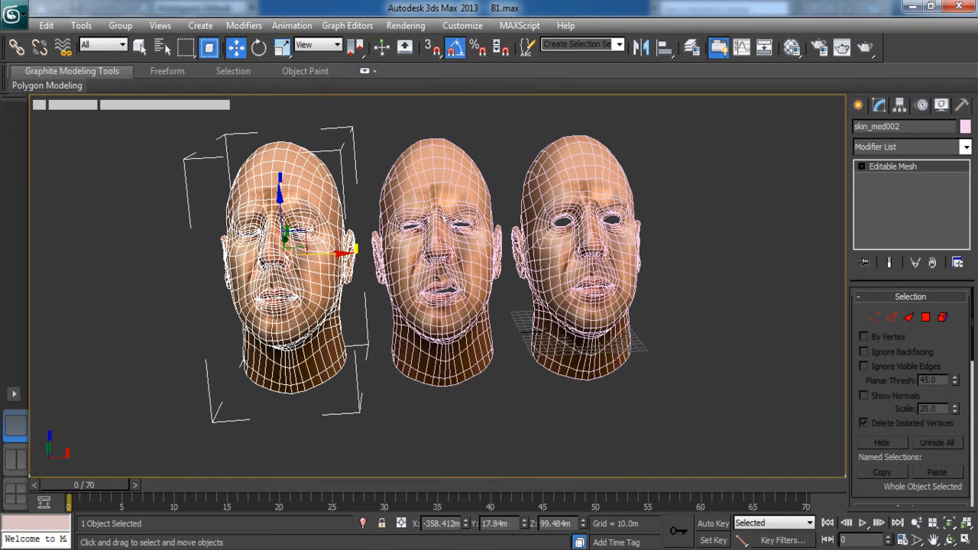
Switch to the file explorer window, open the mouth_pursed folder inside Bruce Heads and select mouth_pursed.obj
{"action": "key", "text": "alt+Tab"}
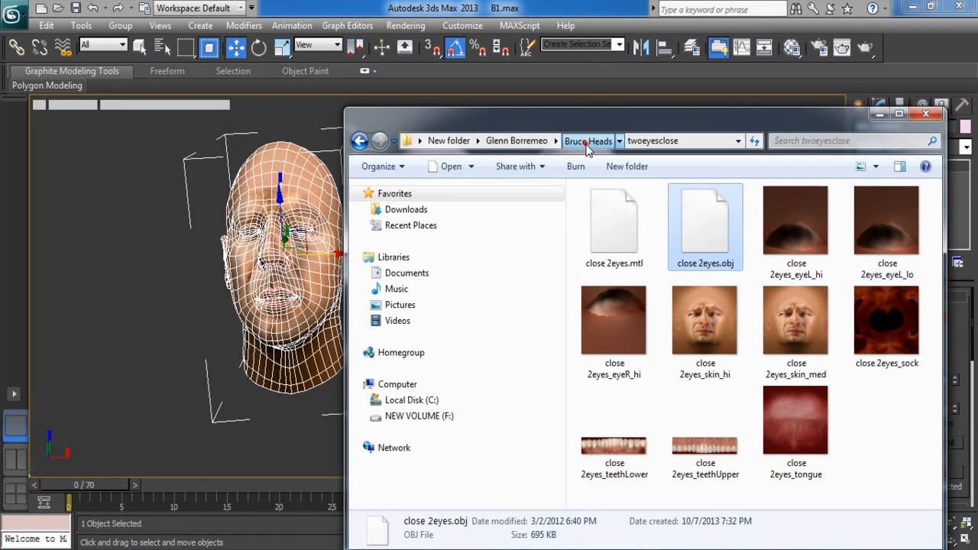
{"action": "left_click", "coordinate": [587, 144]}
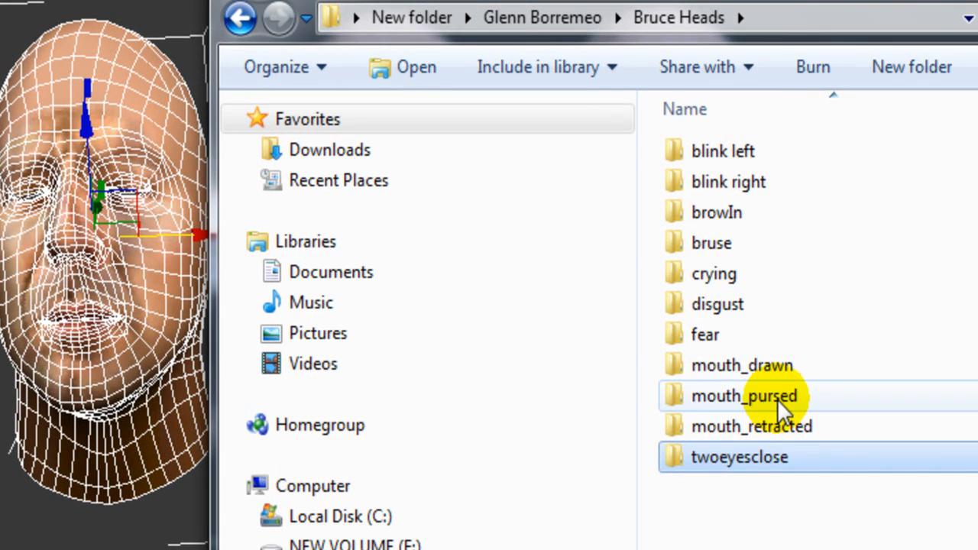
{"action": "double_click", "coordinate": [775, 398]}
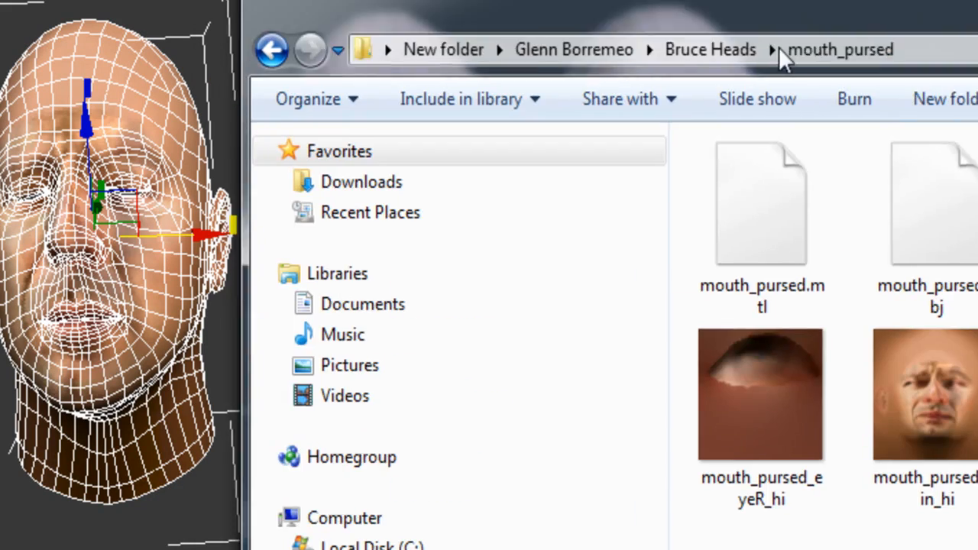
{"action": "left_click_drag", "start_coordinate": [780, 50], "coordinate": [848, 148]}
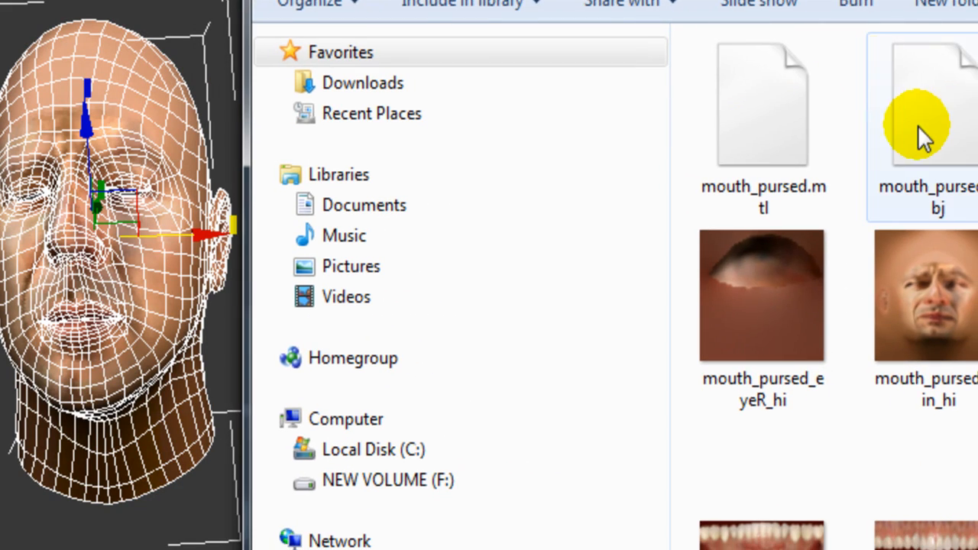
{"action": "left_click", "coordinate": [921, 135]}
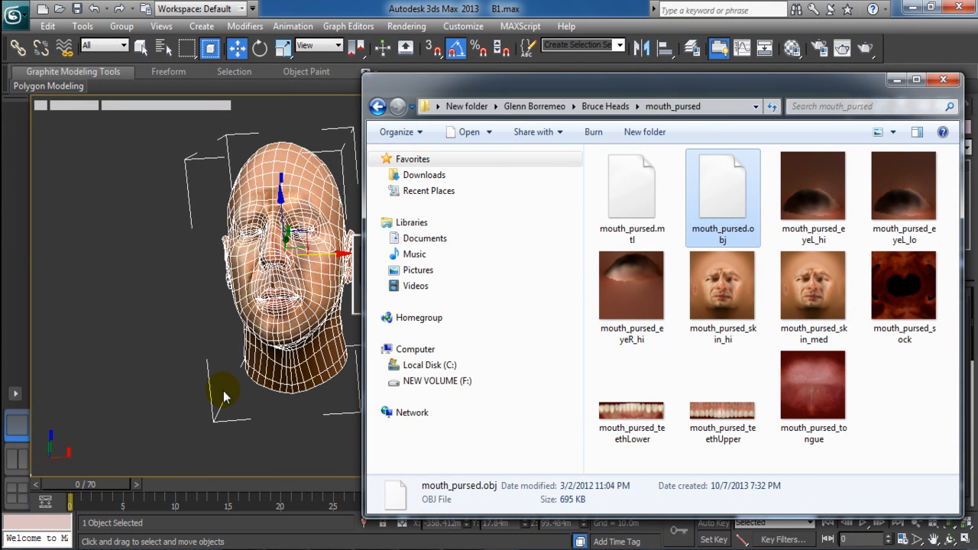
Import mouth_pursed.obj into the scene, accepting new names such as skin_med003 for the conflicting objects
{"action": "left_click", "coordinate": [898, 81]}
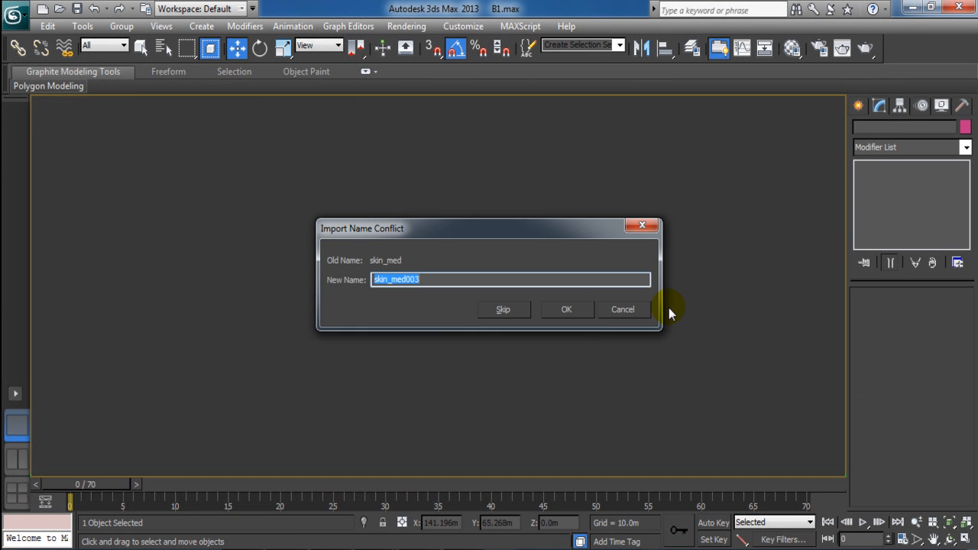
{"action": "left_click", "coordinate": [566, 310]}
{"action": "left_click", "coordinate": [567, 309]}
{"action": "left_click", "coordinate": [567, 310]}
{"action": "left_click", "coordinate": [566, 309]}
{"action": "left_click", "coordinate": [581, 309]}
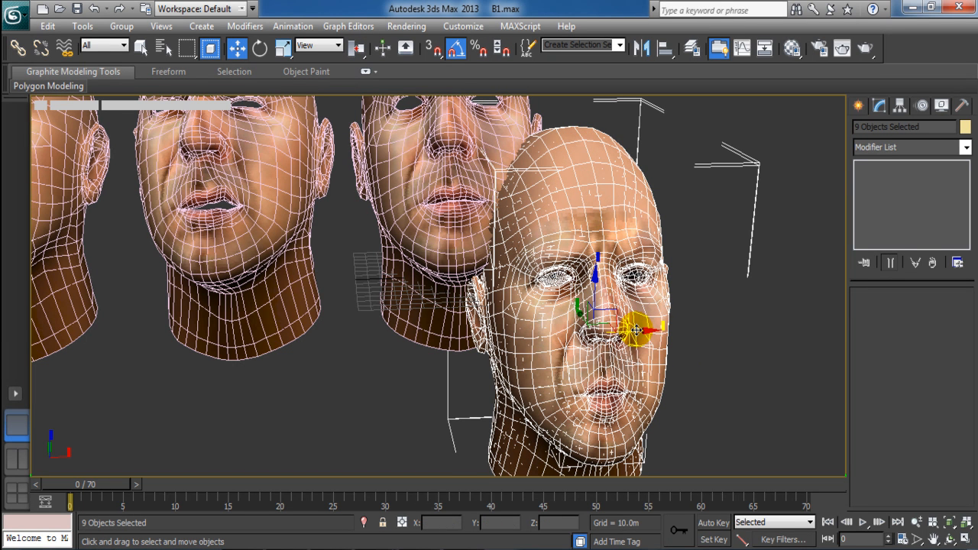
Shift the imported objects slightly along X and move the skin_med003 head alone to about 304.7 m, away from the dense pursed-mouth head
{"action": "left_click_drag", "start_coordinate": [660, 327], "coordinate": [667, 327]}
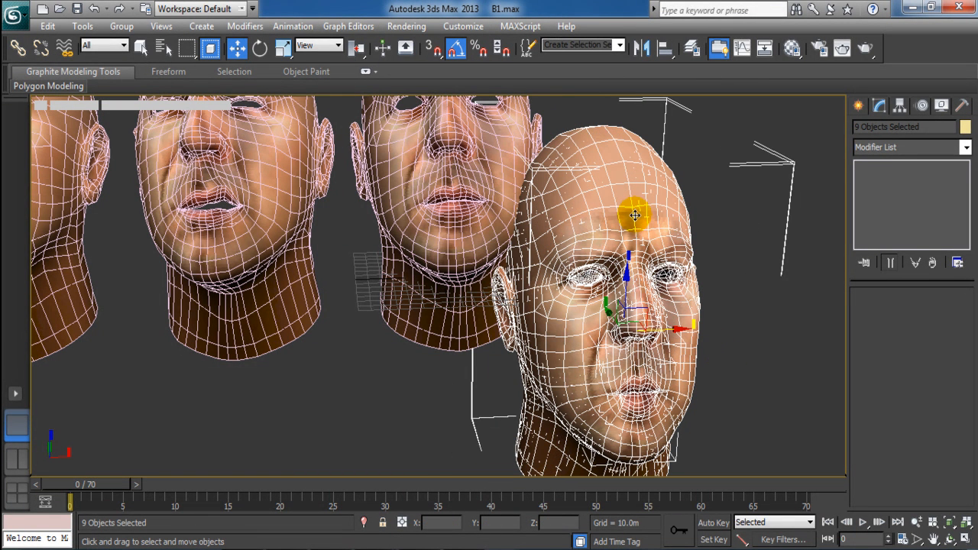
{"action": "left_click", "coordinate": [686, 355]}
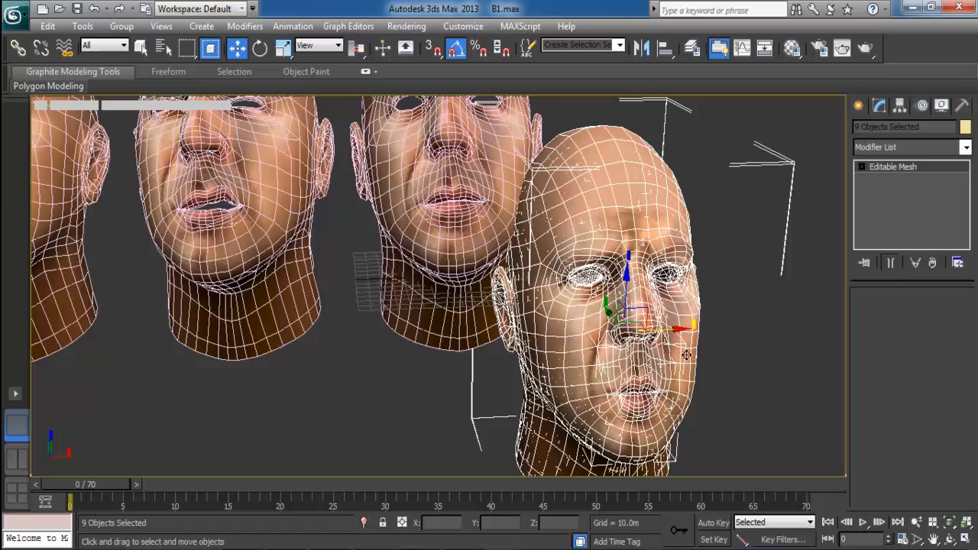
{"action": "left_click", "coordinate": [656, 328]}
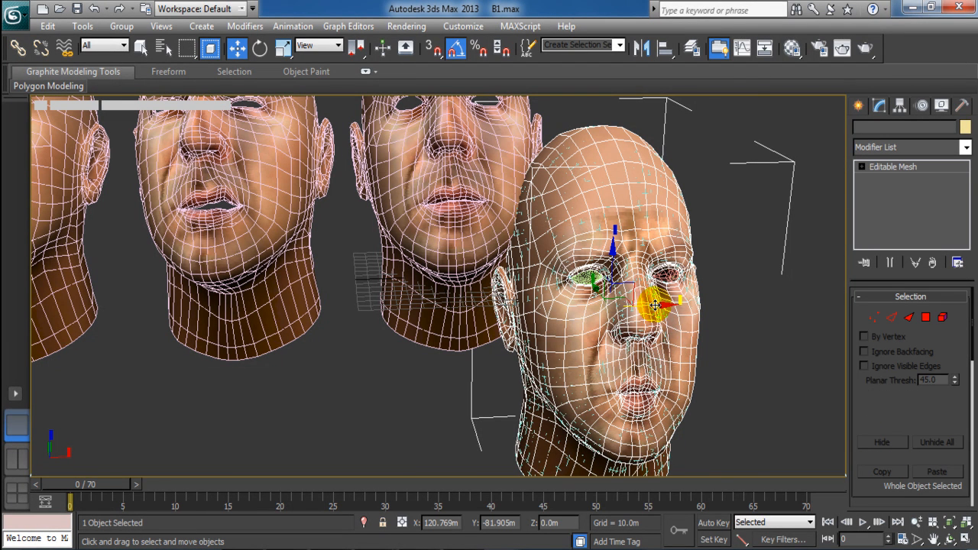
{"action": "left_click_drag", "start_coordinate": [788, 297], "coordinate": [902, 300]}
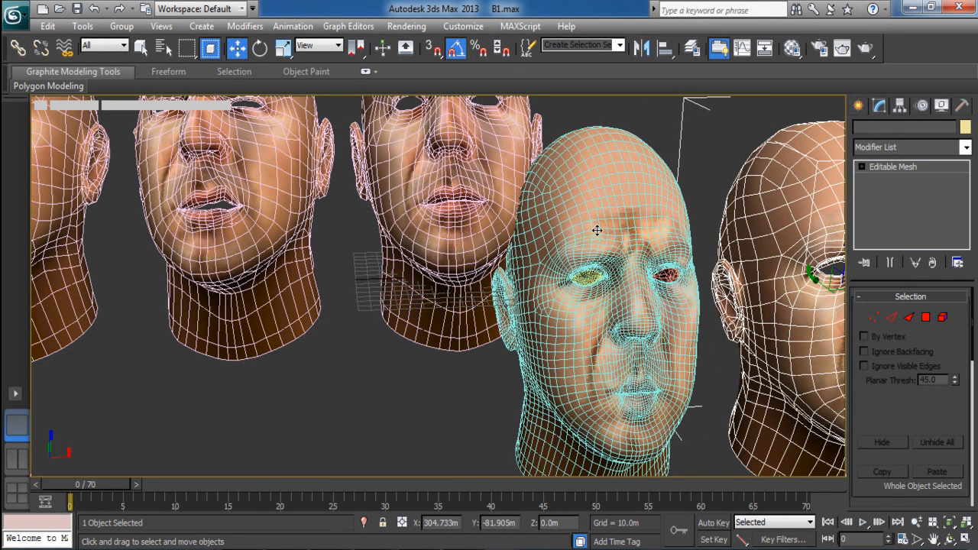
Delete the dense pursed-mouth head and its leftover eye, teeth and mouth objects
{"action": "left_click", "coordinate": [597, 230]}
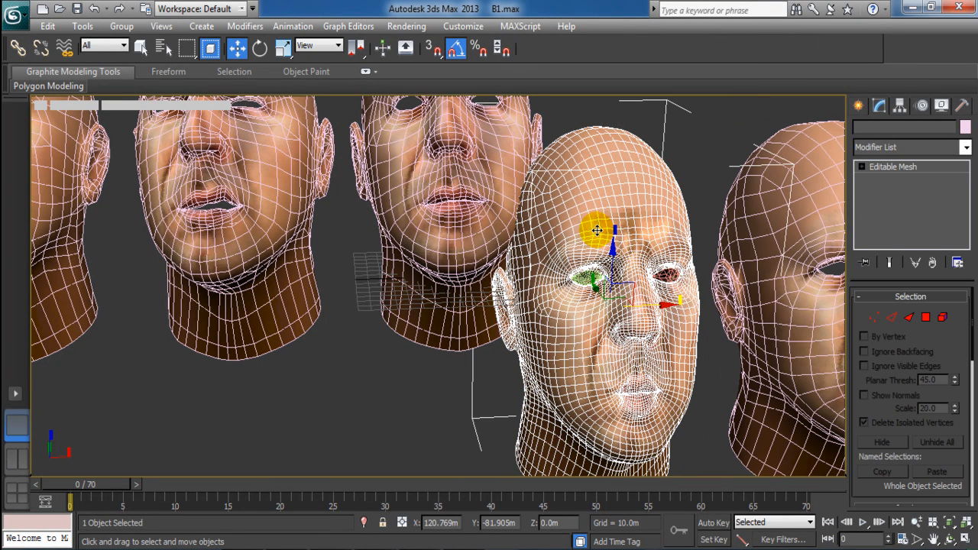
{"action": "key", "text": "Delete"}
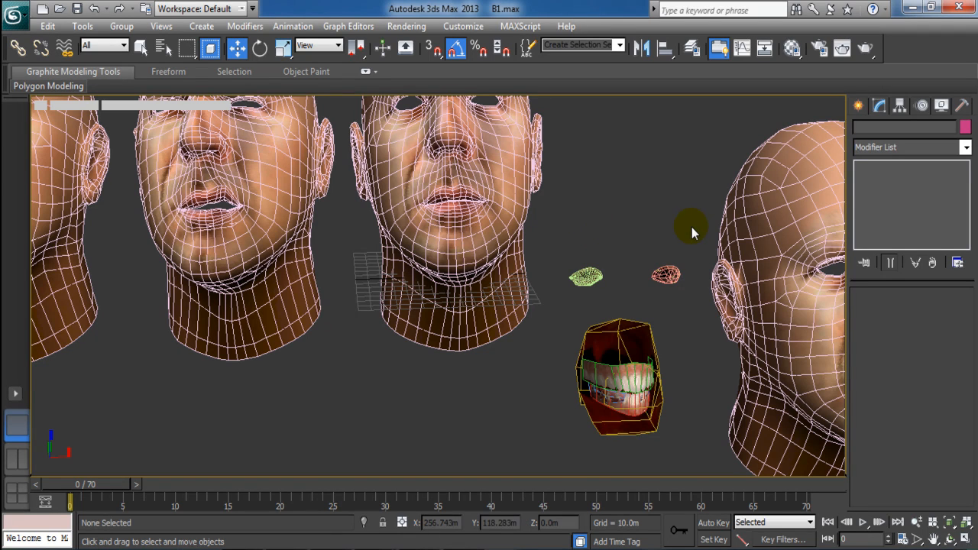
{"action": "left_click_drag", "start_coordinate": [689, 223], "coordinate": [556, 480]}
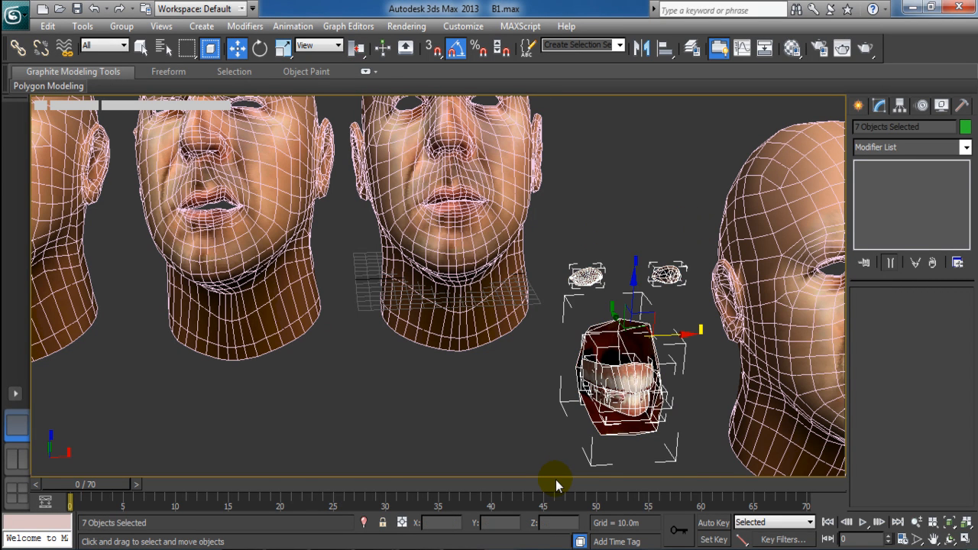
{"action": "key", "text": "Delete"}
Align skin_med003 to skin_med002 pivot to pivot in position and orientation, and move it about 188.2 m along negative X
{"action": "left_click", "coordinate": [789, 261]}
{"action": "scroll", "coordinate": [579, 280], "scroll_direction": "down", "scroll_amount": 5}
{"action": "left_click", "coordinate": [663, 57]}
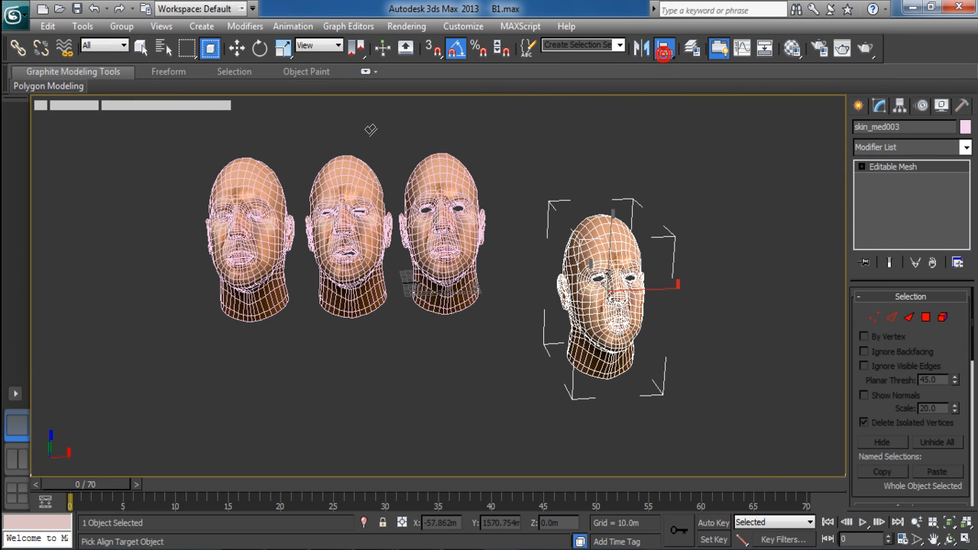
{"action": "left_click", "coordinate": [256, 193]}
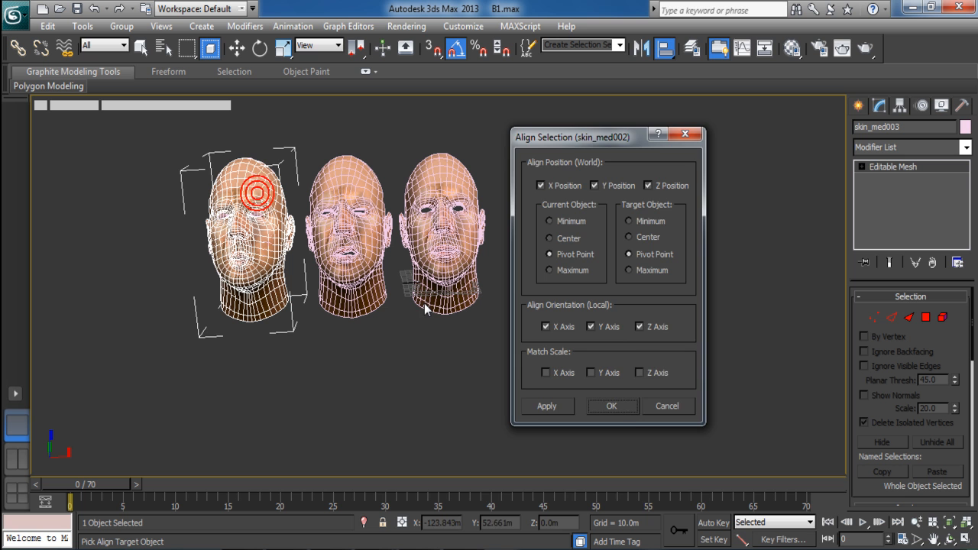
{"action": "left_click", "coordinate": [621, 411]}
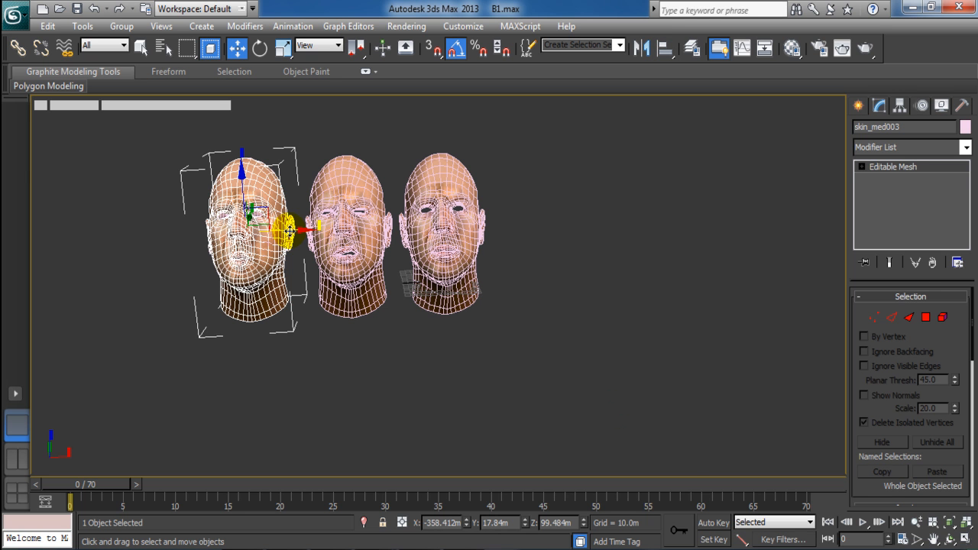
{"action": "left_click_drag", "start_coordinate": [291, 229], "coordinate": [189, 280]}
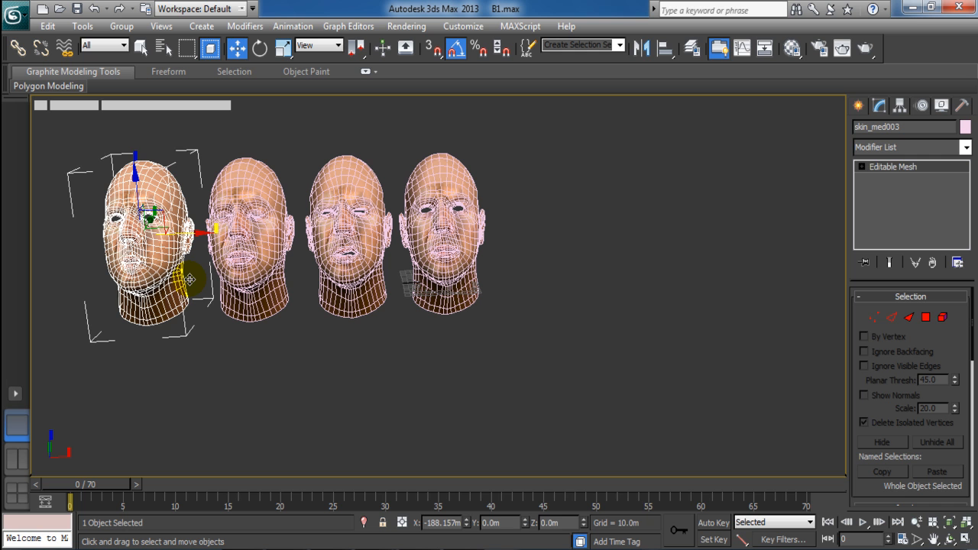
{"action": "left_click", "coordinate": [279, 392]}
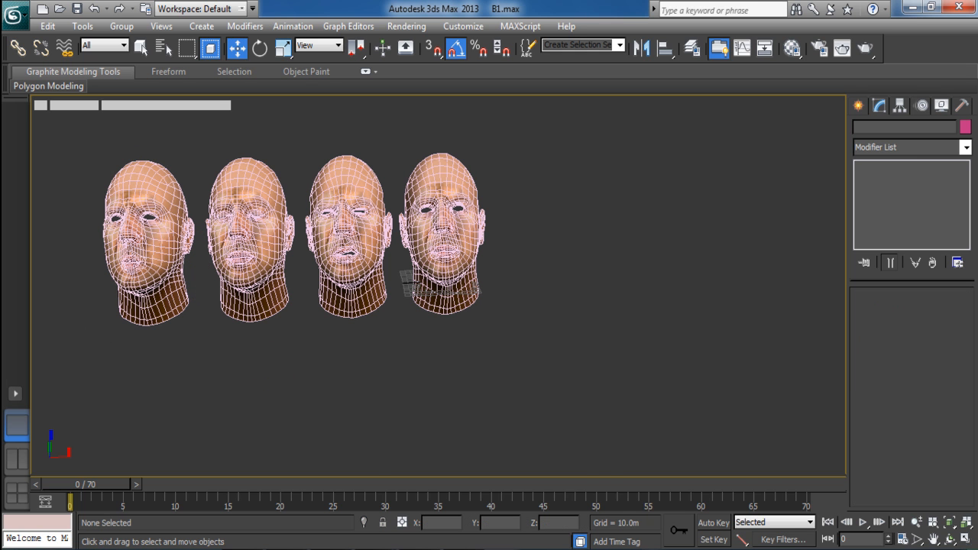
Switch to the file explorer window, return to Bruce Heads and open the crying folder
{"action": "key", "text": "alt+Tab"}
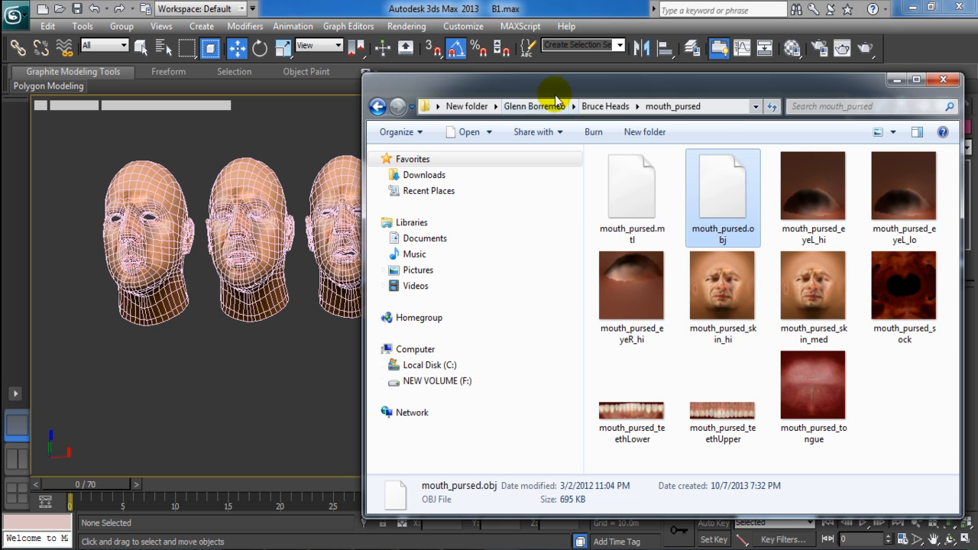
{"action": "left_click", "coordinate": [608, 107]}
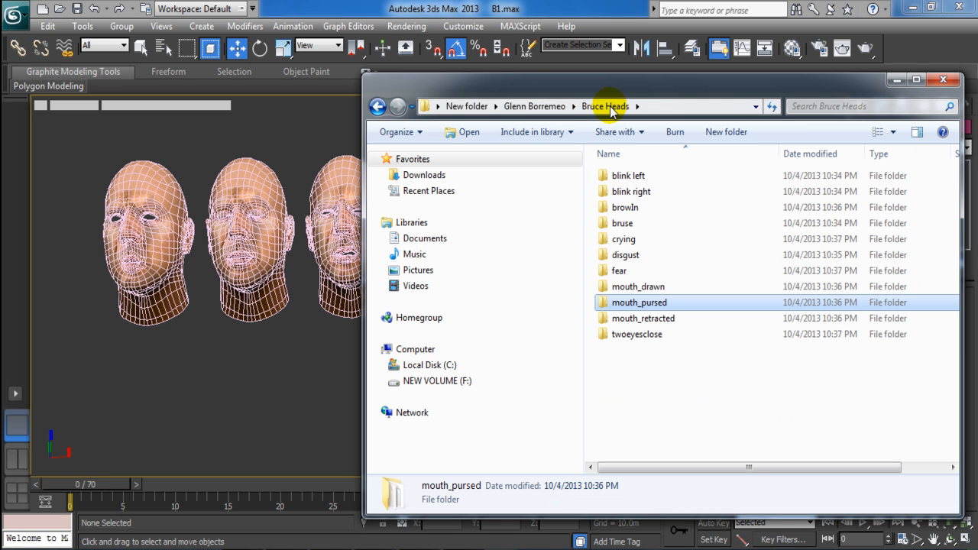
{"action": "double_click", "coordinate": [632, 242]}
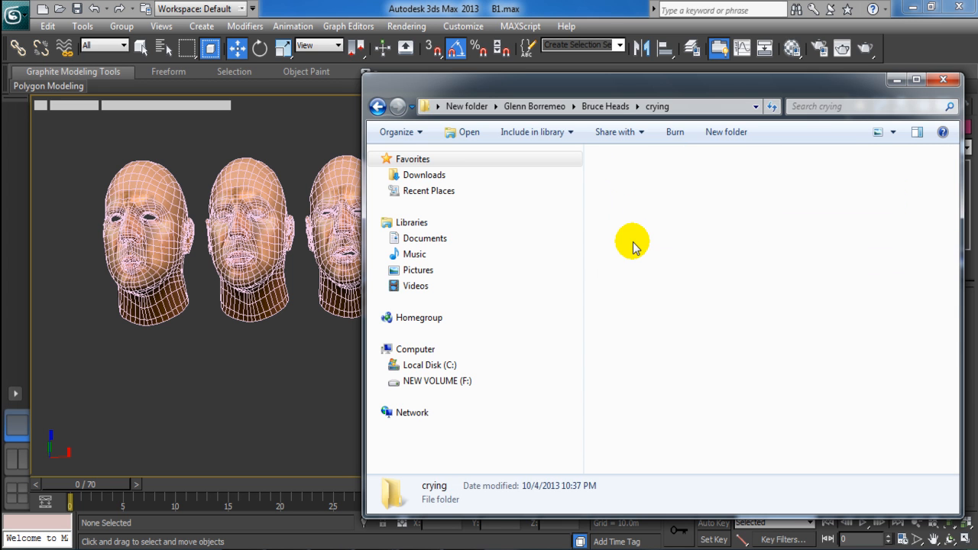
Import crying.obj from the crying folder into the 3ds Max scene and minimise the file explorer
{"action": "left_click", "coordinate": [724, 176]}
{"action": "left_click_drag", "start_coordinate": [725, 177], "coordinate": [303, 389]}
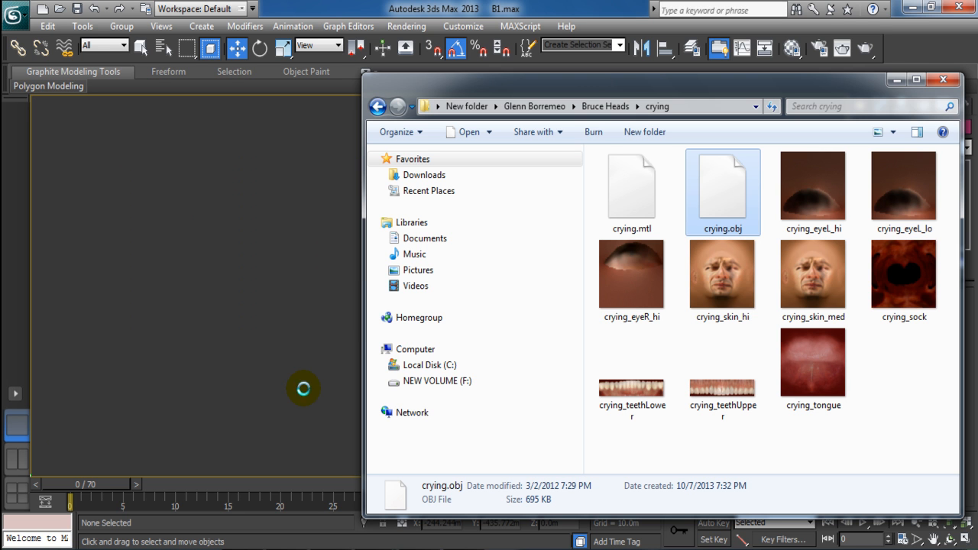
{"action": "left_click", "coordinate": [899, 80]}
{"action": "left_click", "coordinate": [567, 310]}
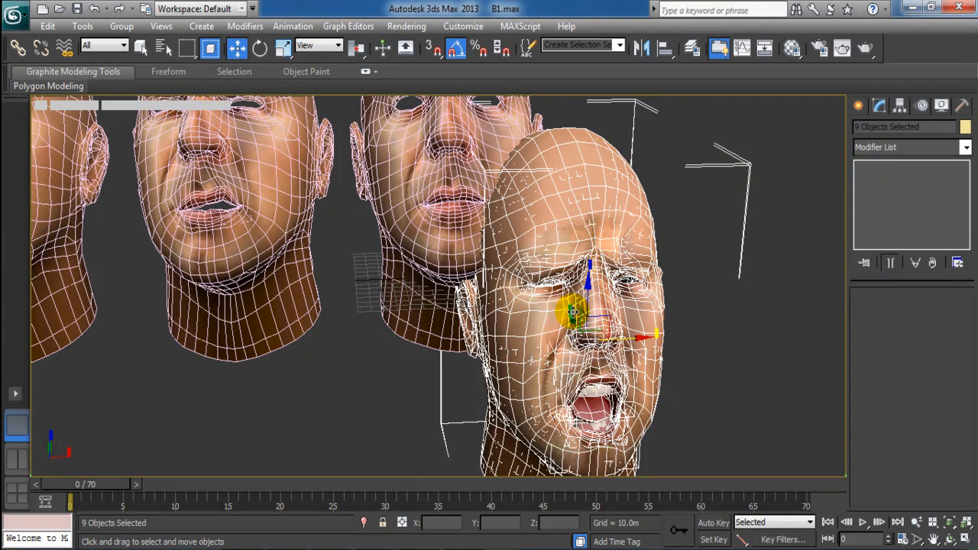
Move the skin_med004 head alone to about 329.4 m on X, then delete the dense crying head and its leftover eye, teeth and mouth objects
{"action": "left_click", "coordinate": [723, 338]}
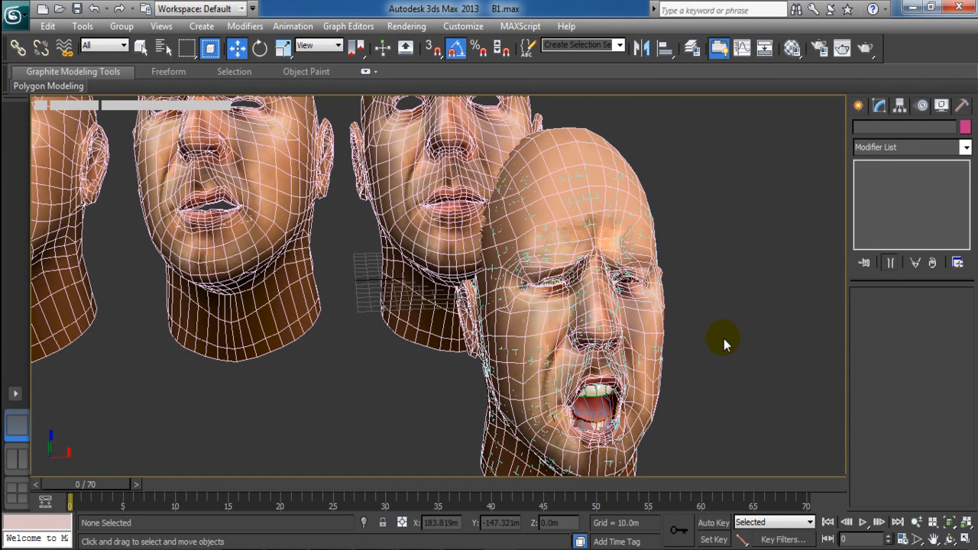
{"action": "left_click", "coordinate": [644, 325]}
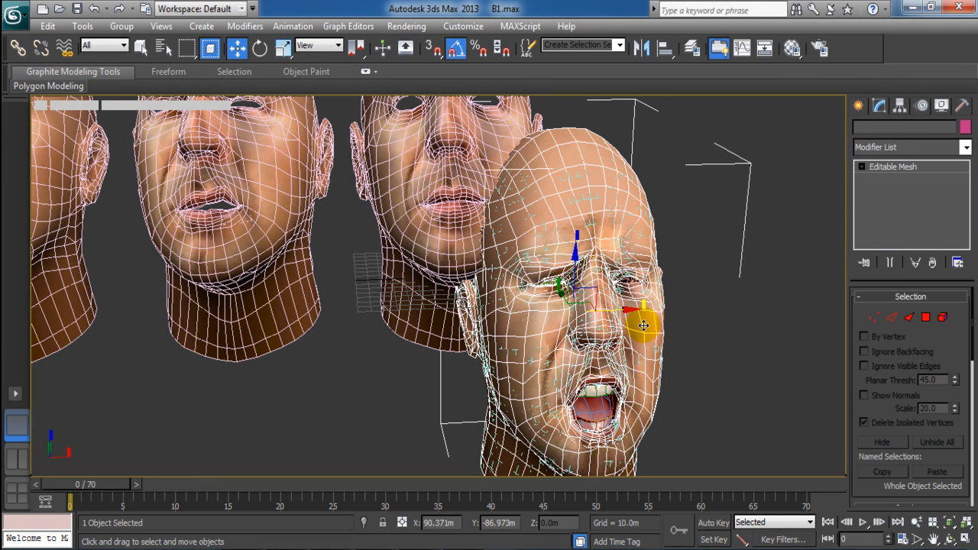
{"action": "left_click", "coordinate": [871, 321]}
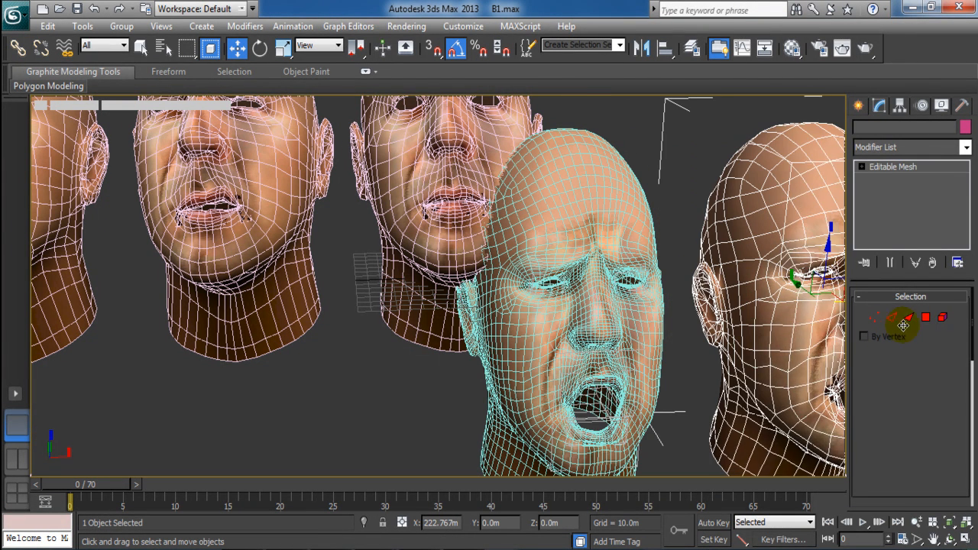
{"action": "left_click", "coordinate": [923, 319]}
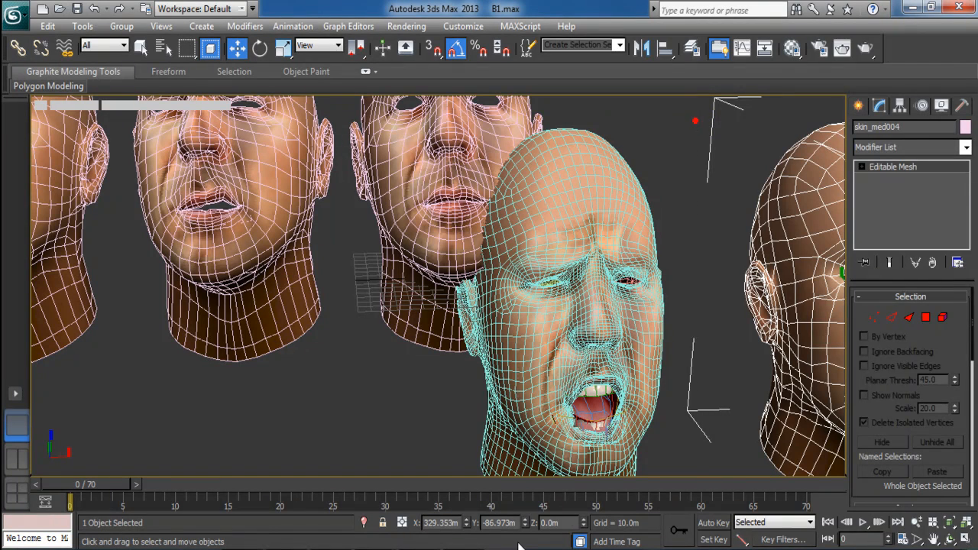
{"action": "left_click_drag", "start_coordinate": [491, 547], "coordinate": [436, 527]}
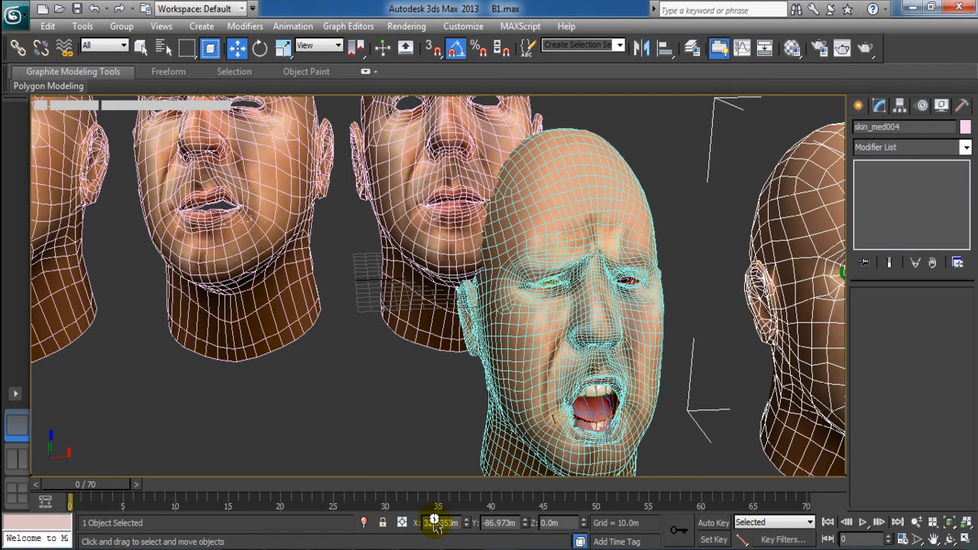
{"action": "key", "text": "Delete"}
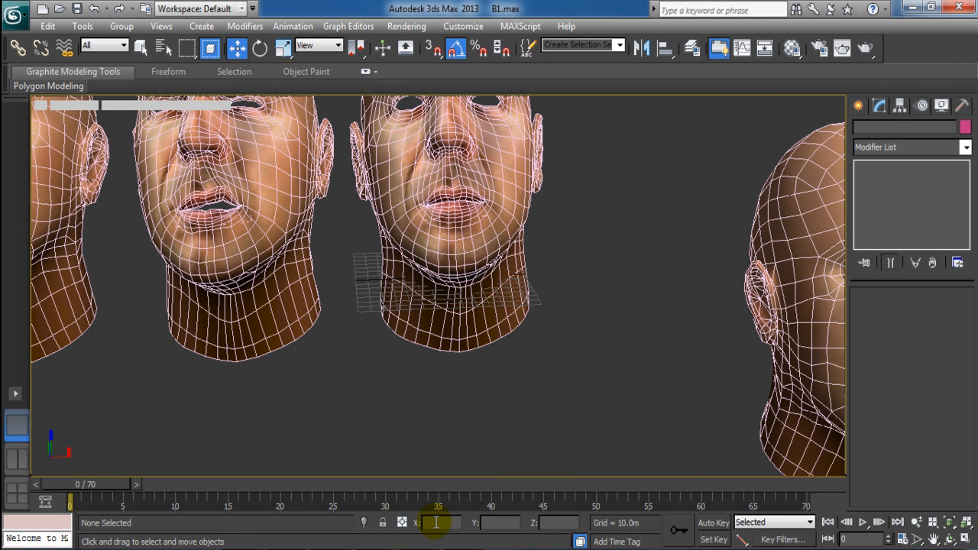
Align skin_med004 to the pursed-mouth head skin_med003 and move it along negative X to about -743.3 m
{"action": "left_click", "coordinate": [789, 363]}
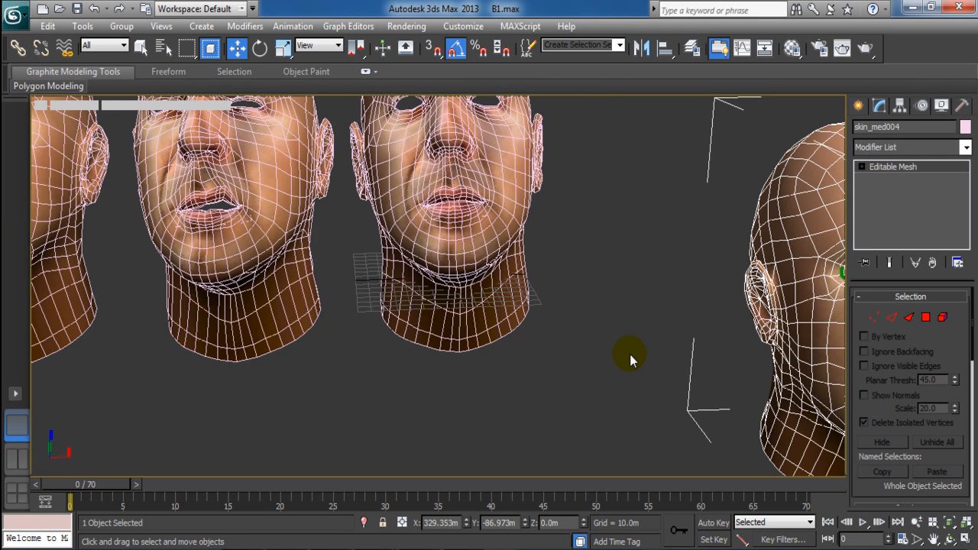
{"action": "middle_click_drag", "start_coordinate": [660, 359], "coordinate": [643, 361]}
{"action": "scroll", "coordinate": [643, 351], "scroll_direction": "down", "scroll_amount": 10}
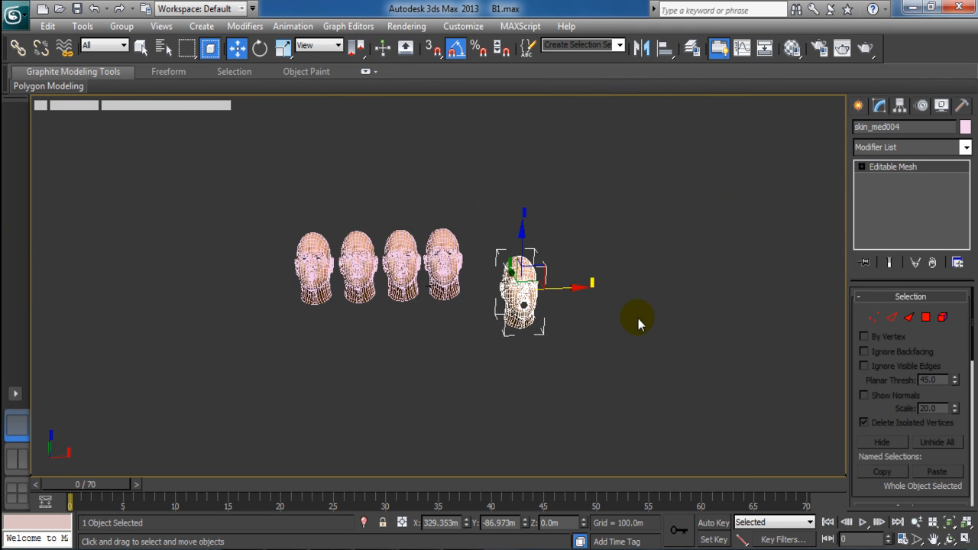
{"action": "scroll", "coordinate": [635, 314], "scroll_direction": "up", "scroll_amount": 3}
{"action": "middle_click_drag", "start_coordinate": [517, 166], "coordinate": [592, 140]}
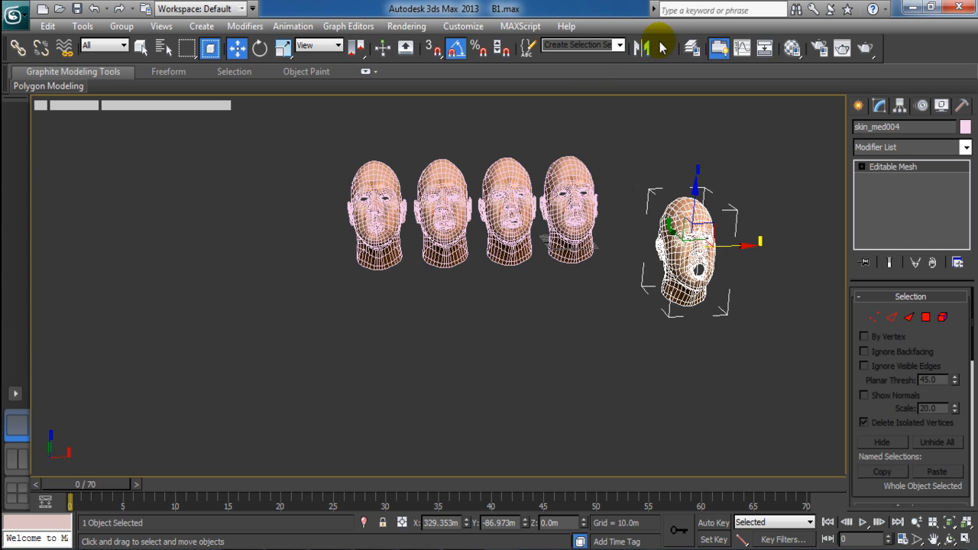
{"action": "left_click", "coordinate": [664, 49]}
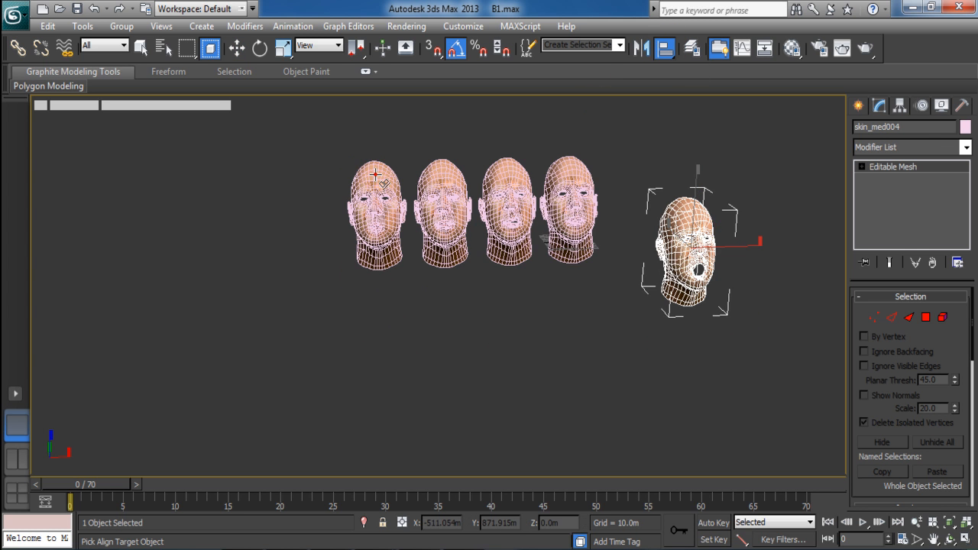
{"action": "left_click", "coordinate": [375, 175]}
{"action": "left_click", "coordinate": [621, 403]}
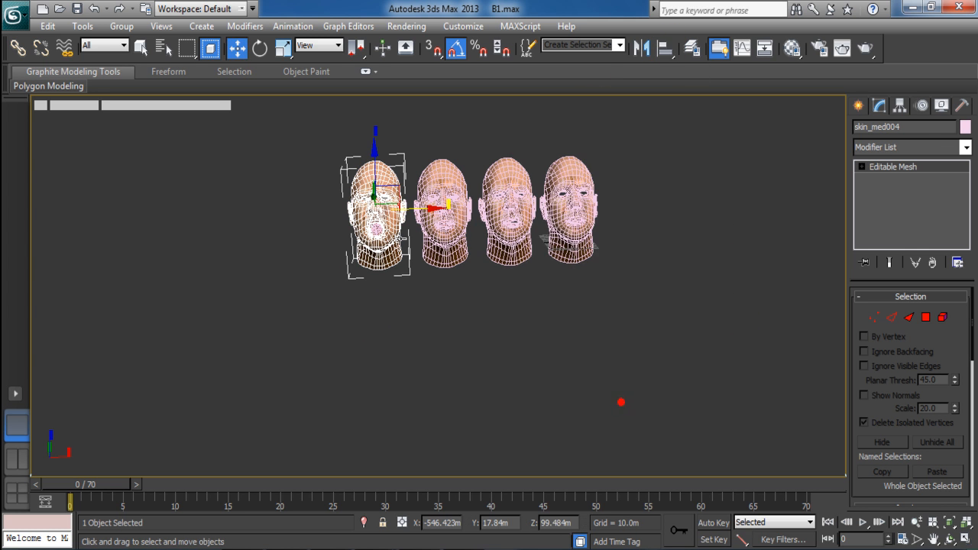
{"action": "left_click_drag", "start_coordinate": [413, 205], "coordinate": [348, 205]}
Turn off the wireframe edge display on the shaded heads and compare the row of expression heads with the neutral one
{"action": "middle_click_drag", "start_coordinate": [457, 336], "coordinate": [471, 400]}
{"action": "scroll", "coordinate": [511, 394], "scroll_direction": "up", "scroll_amount": 3}
{"action": "key", "text": "F4"}
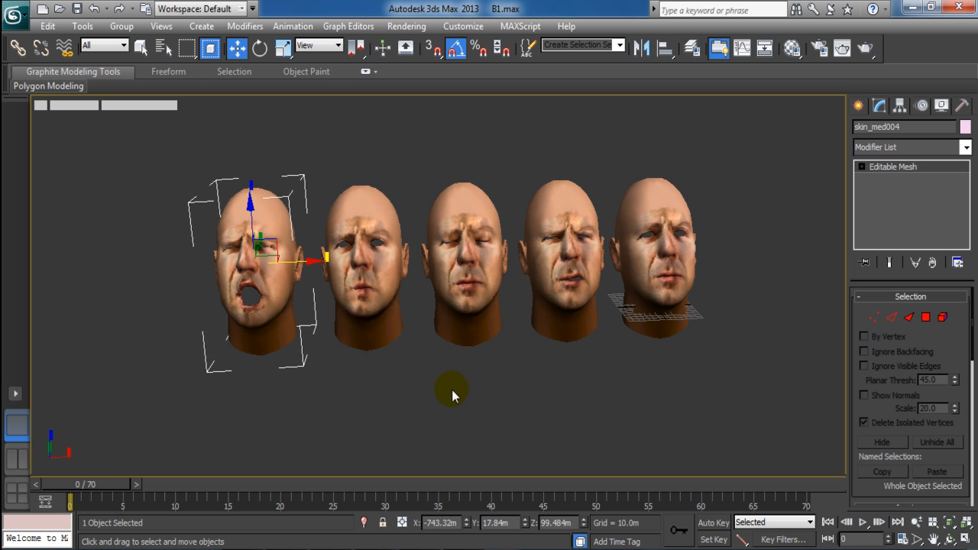
{"action": "mouse_move", "coordinate": [583, 413]}
{"action": "middle_mouse_down"}
{"action": "mouse_move", "coordinate": [619, 411]}
{"action": "mouse_move", "coordinate": [604, 410]}
{"action": "middle_mouse_up"}
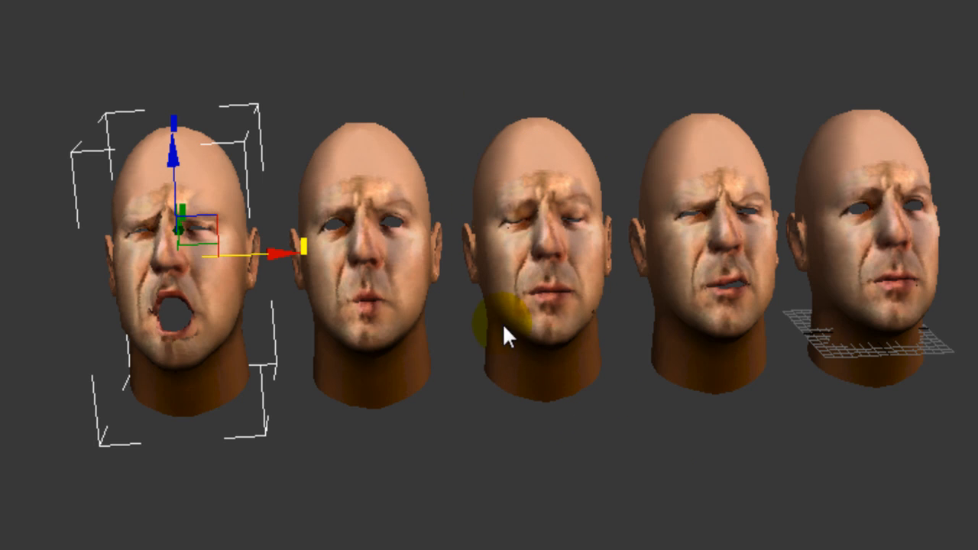
{"action": "middle_click_drag", "start_coordinate": [477, 520], "coordinate": [331, 548]}
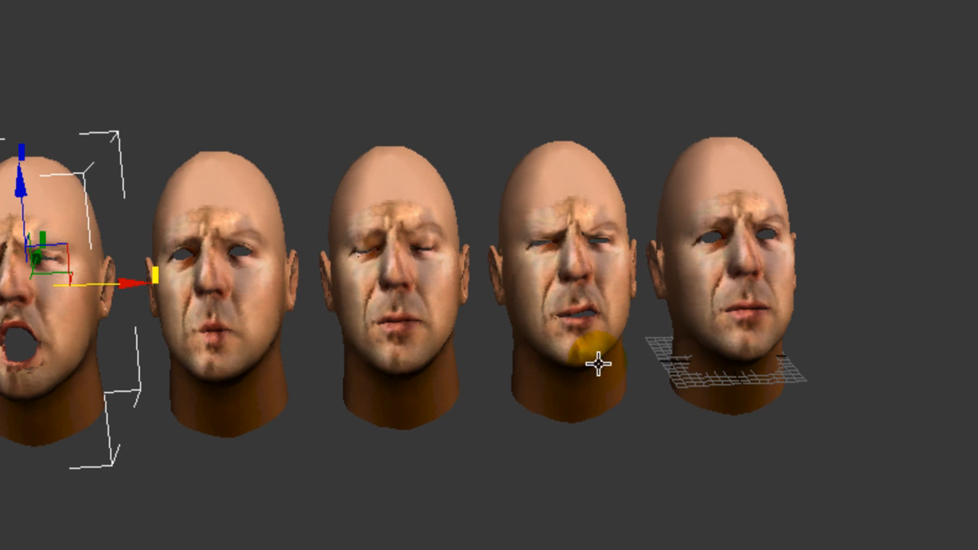
{"action": "middle_click_drag", "start_coordinate": [530, 466], "coordinate": [502, 463]}
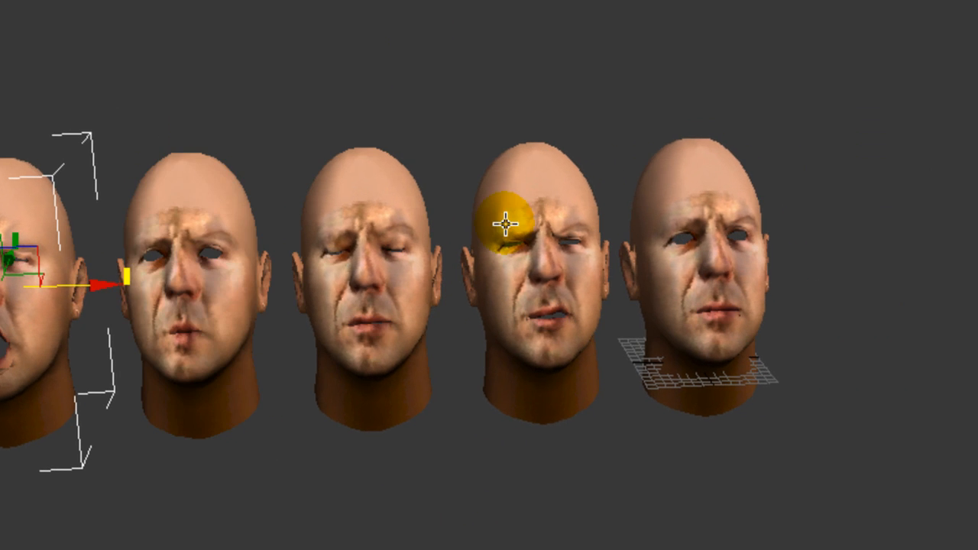
{"action": "middle_click_drag", "start_coordinate": [615, 413], "coordinate": [603, 406]}
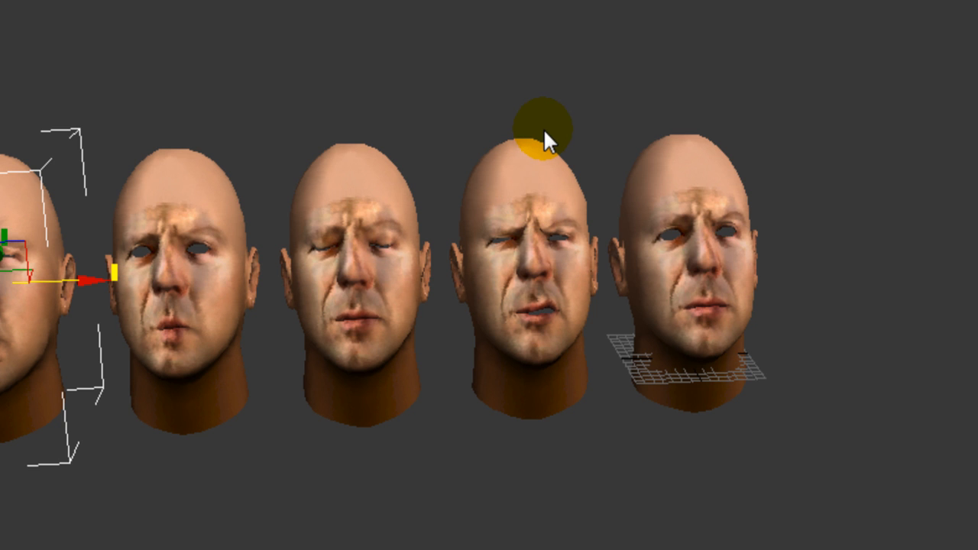
Rename the disgust head skin_med001 as 1 and the closed-eyes head skin_med002 as 2
{"action": "left_click", "coordinate": [536, 178]}
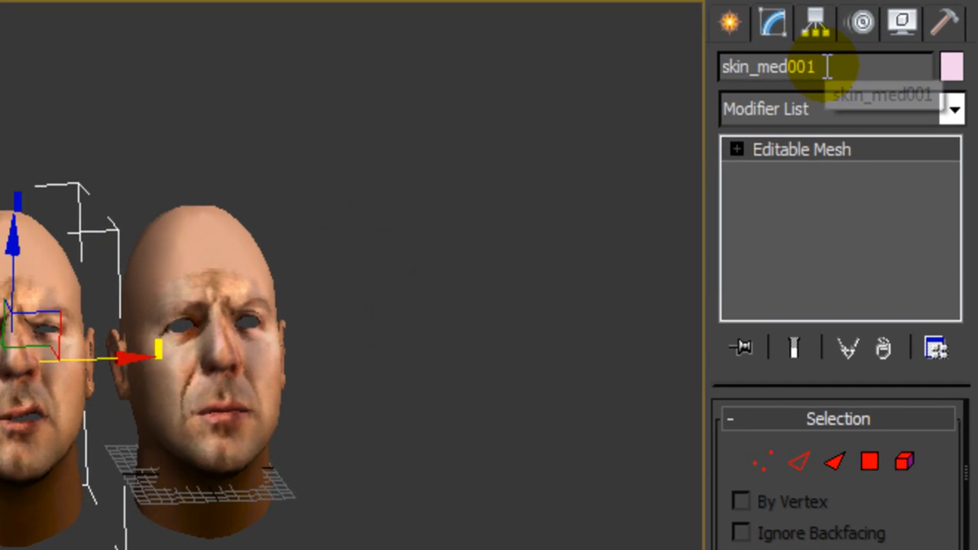
{"action": "left_click", "coordinate": [828, 68]}
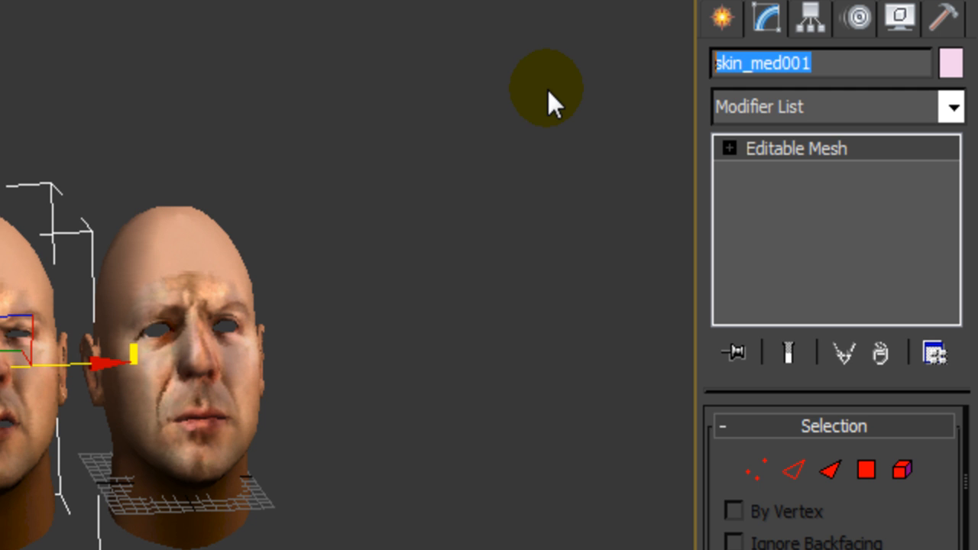
{"action": "type", "text": "1"}
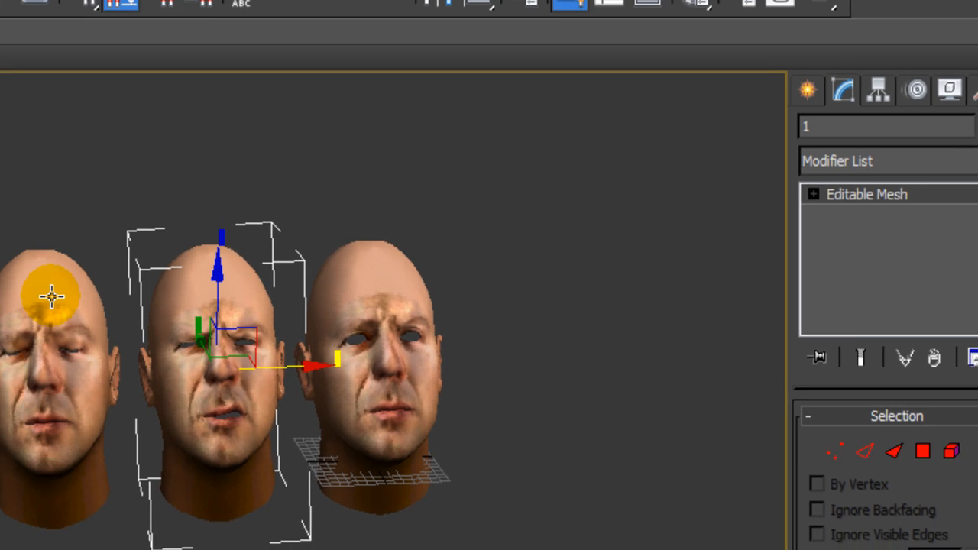
{"action": "left_click", "coordinate": [112, 303]}
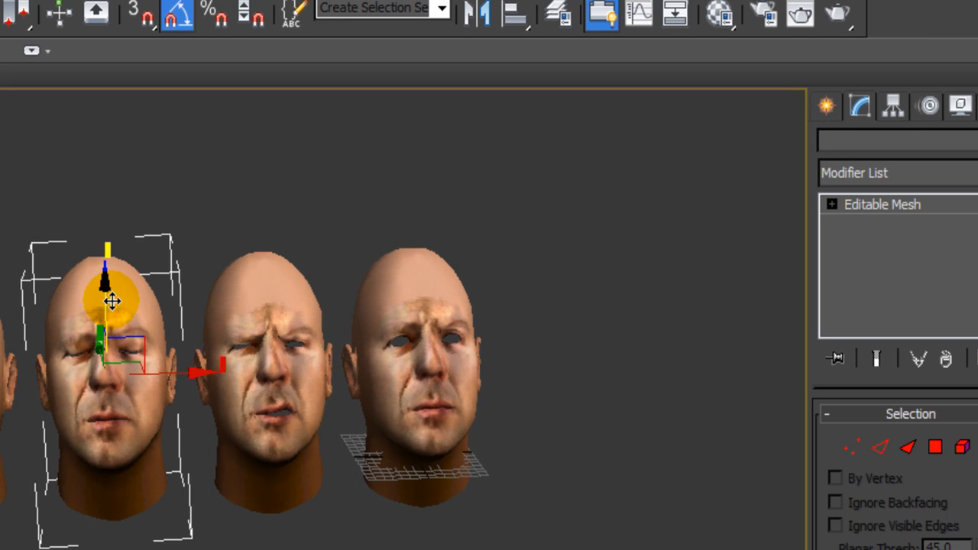
{"action": "left_click", "coordinate": [918, 139]}
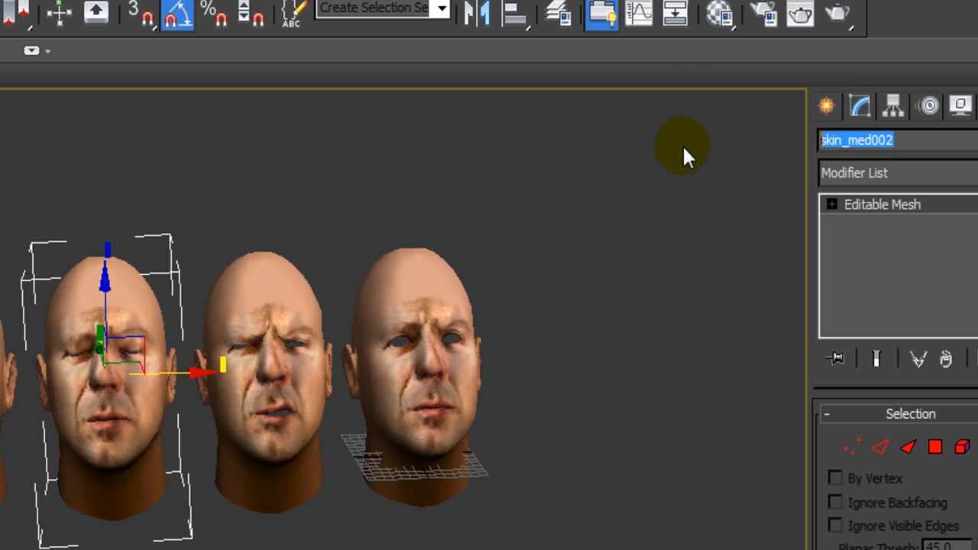
{"action": "type", "text": "2"}
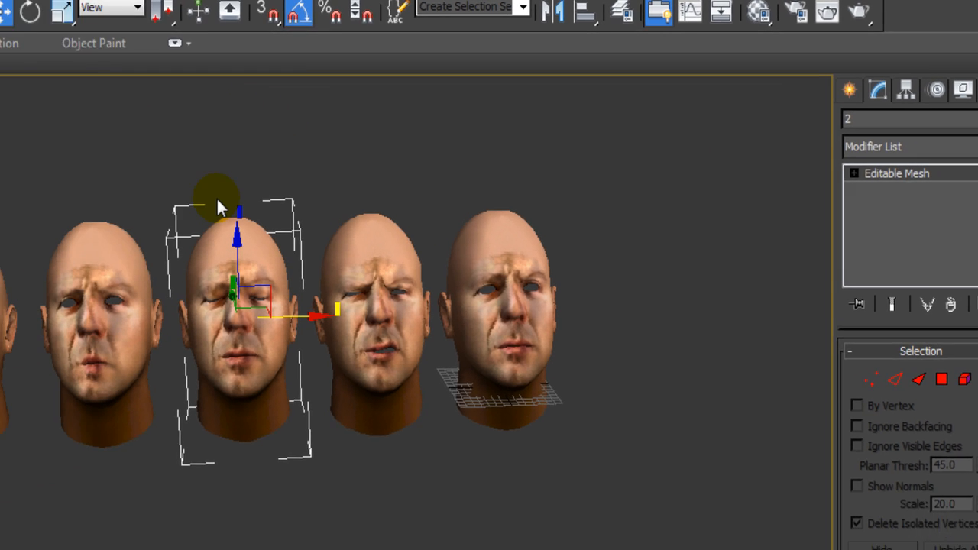
Rename the pursed-mouth head skin_med003 as 3 and the crying head skin_med004 as 4
{"action": "left_click", "coordinate": [216, 220]}
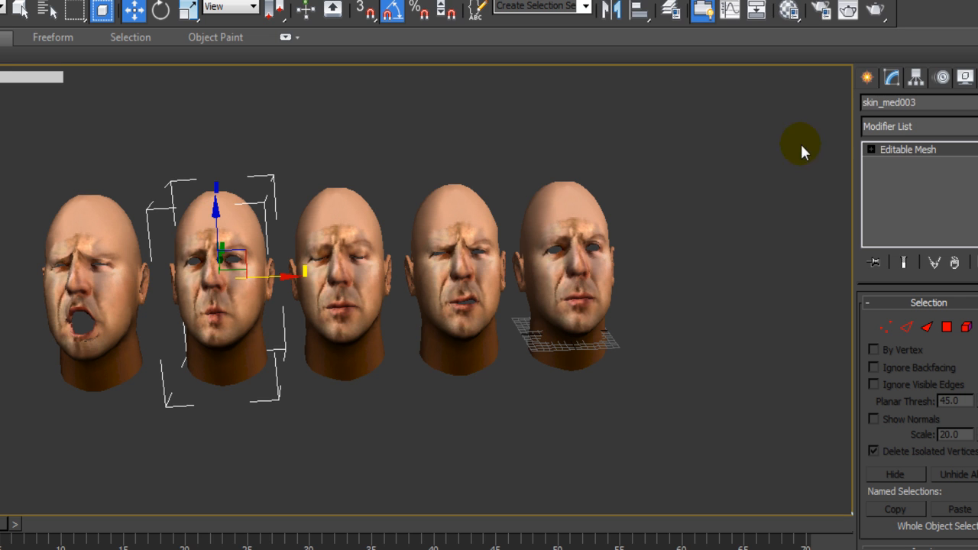
{"action": "left_click", "coordinate": [948, 103]}
{"action": "type", "text": "3"}
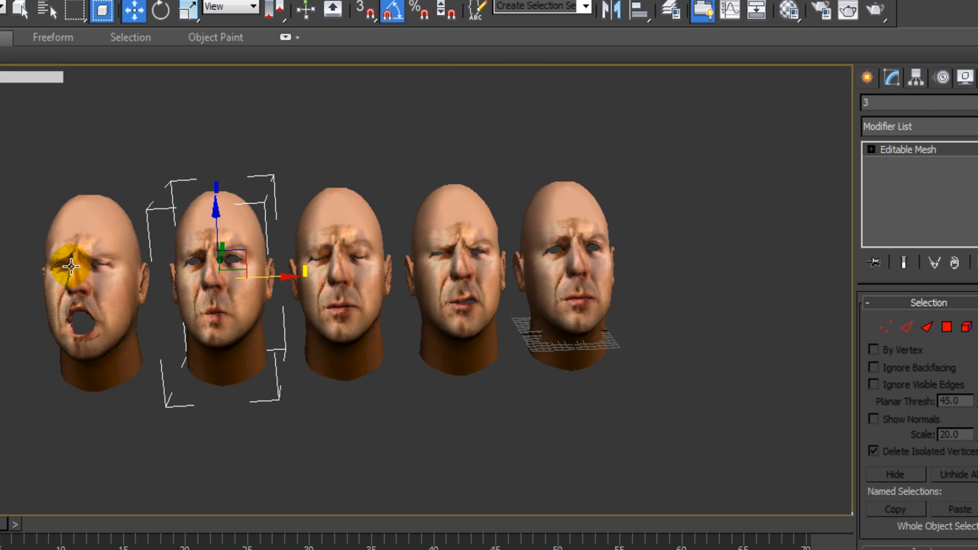
{"action": "left_click", "coordinate": [87, 204]}
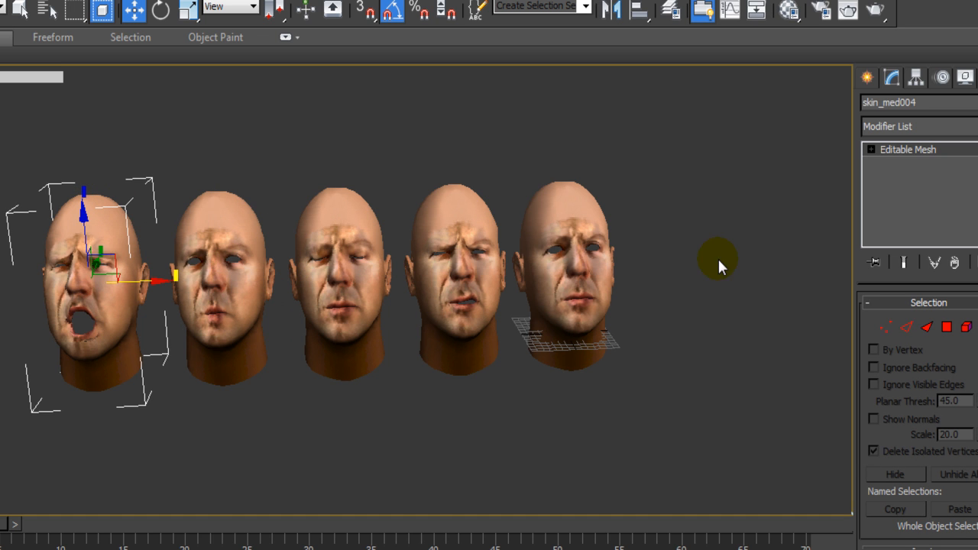
{"action": "left_click", "coordinate": [923, 103]}
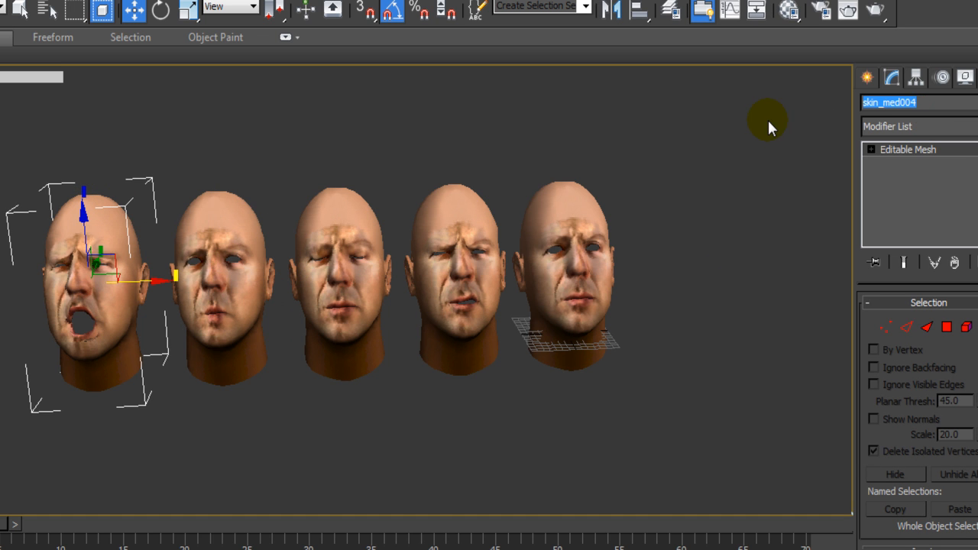
{"action": "type", "text": "4"}
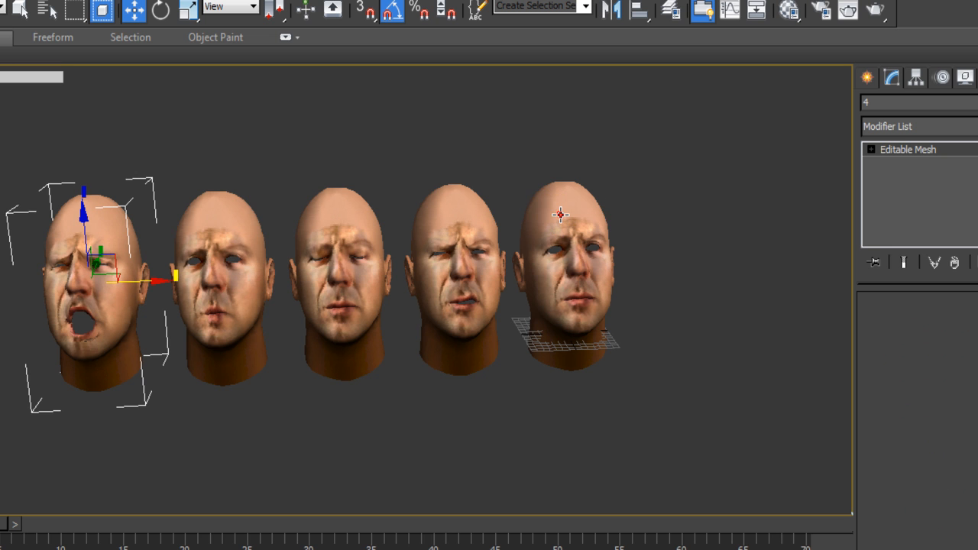
Add a Morpher modifier to the neutral head skin_med and go to its empty morph channels
{"action": "left_click", "coordinate": [561, 215]}
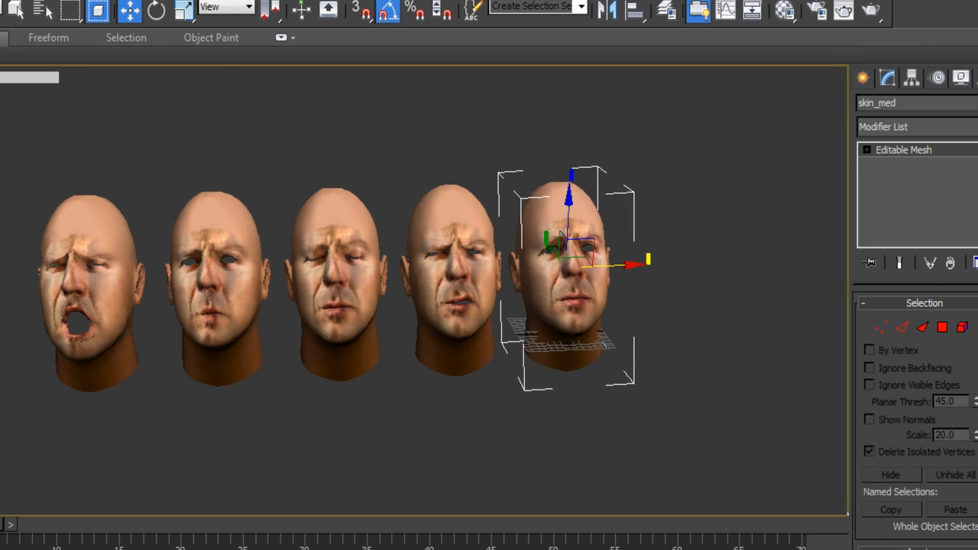
{"action": "left_click", "coordinate": [975, 127]}
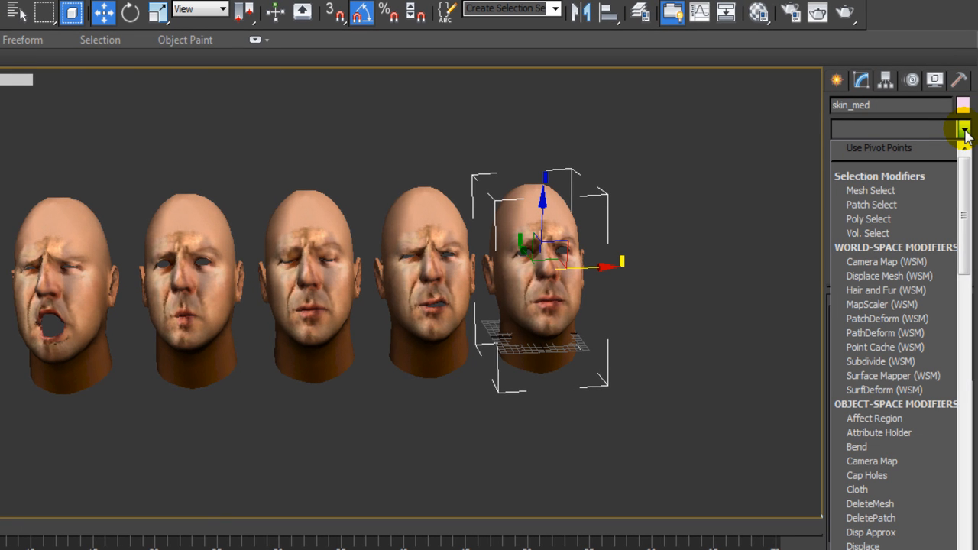
{"action": "left_click_drag", "start_coordinate": [963, 192], "coordinate": [967, 407]}
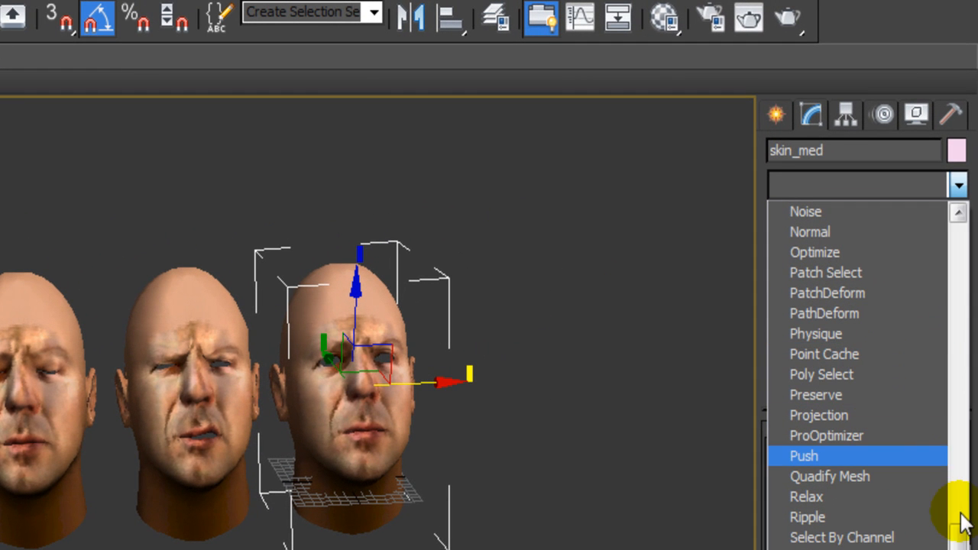
{"action": "left_click_drag", "start_coordinate": [960, 541], "coordinate": [954, 492]}
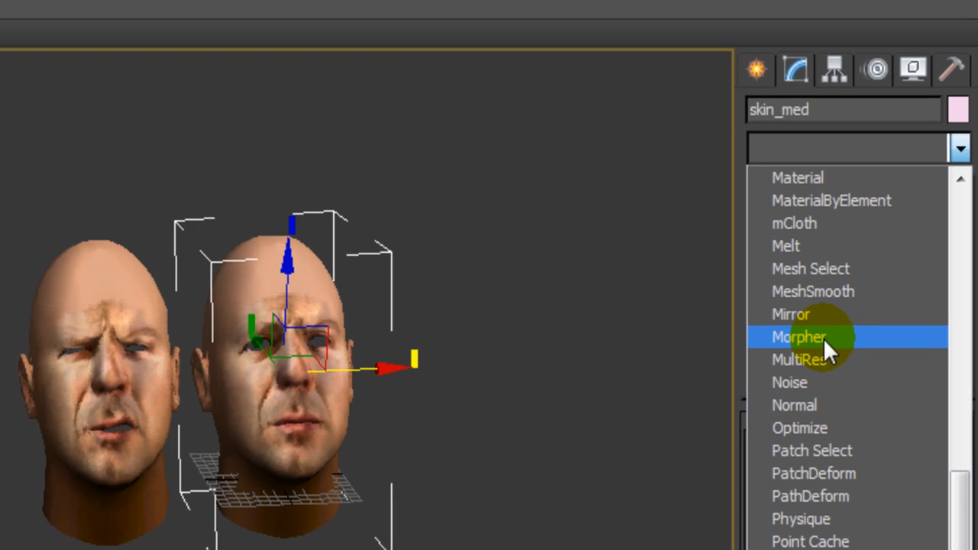
{"action": "left_click", "coordinate": [829, 354]}
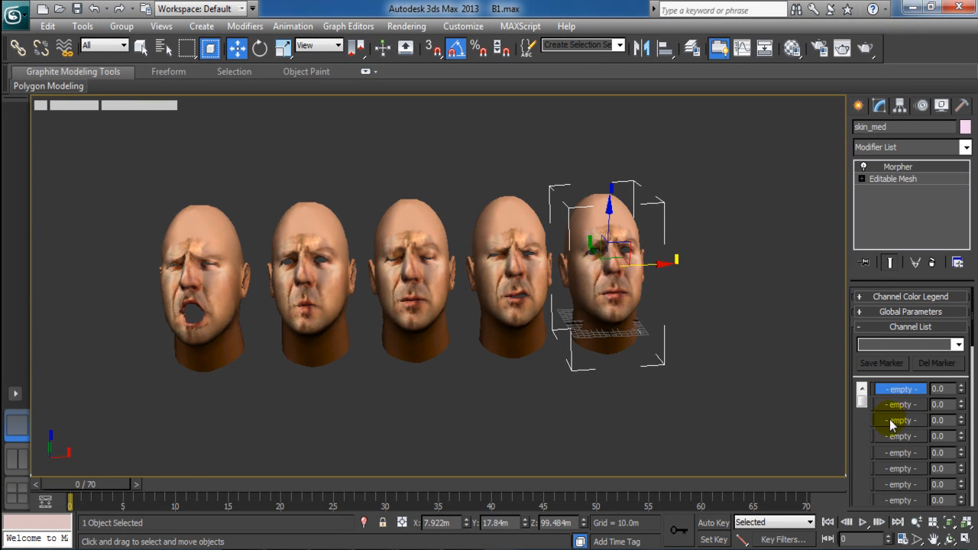
{"action": "left_click", "coordinate": [905, 406]}
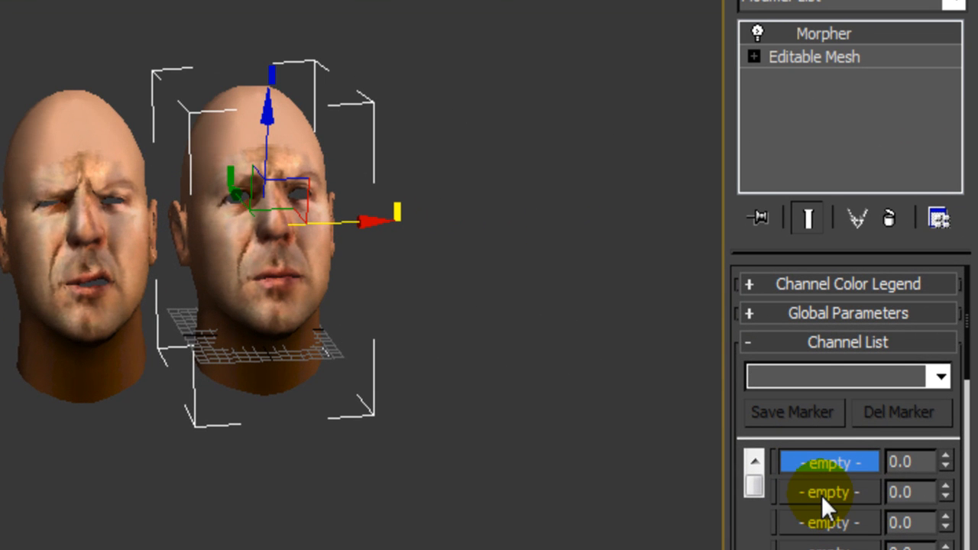
Load head 1 into the second morph channel and the closed-eyes head 2 into the third, picking each from the scene
{"action": "left_click", "coordinate": [822, 496]}
{"action": "right_click", "coordinate": [821, 495]}
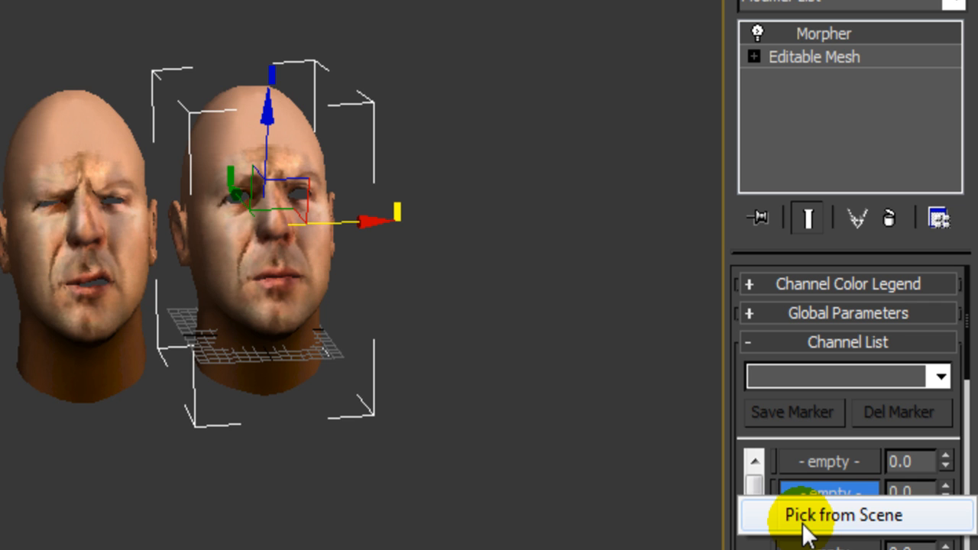
{"action": "left_click", "coordinate": [829, 516]}
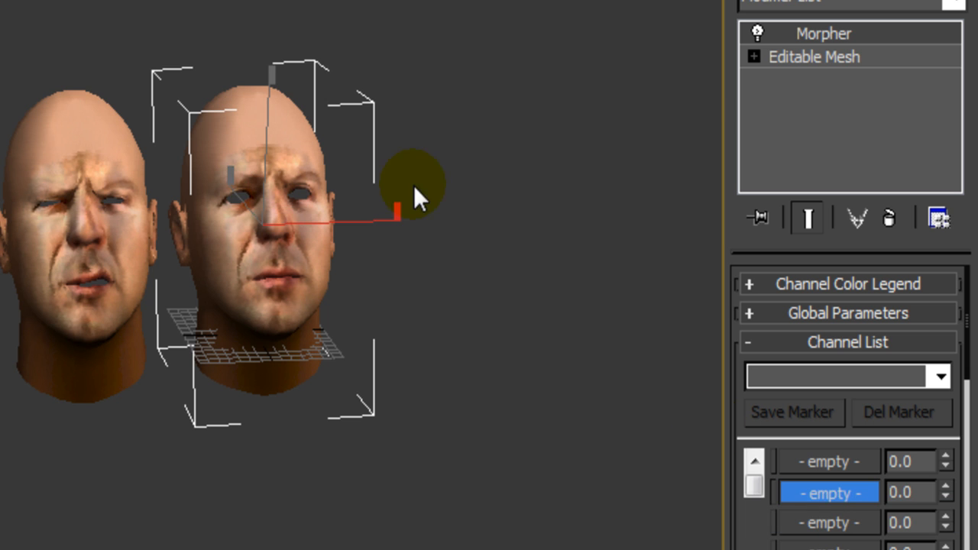
{"action": "left_click", "coordinate": [78, 148]}
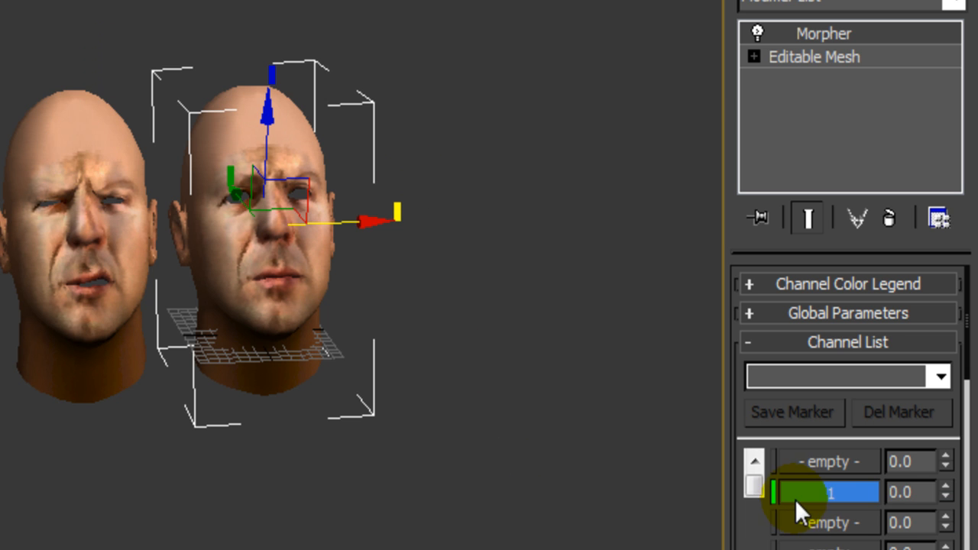
{"action": "left_click", "coordinate": [815, 522]}
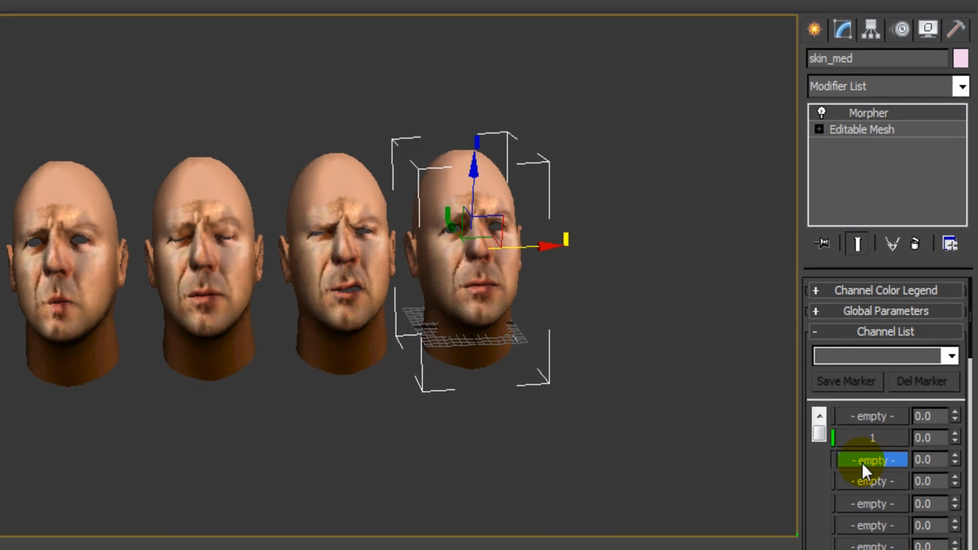
{"action": "right_click", "coordinate": [834, 503]}
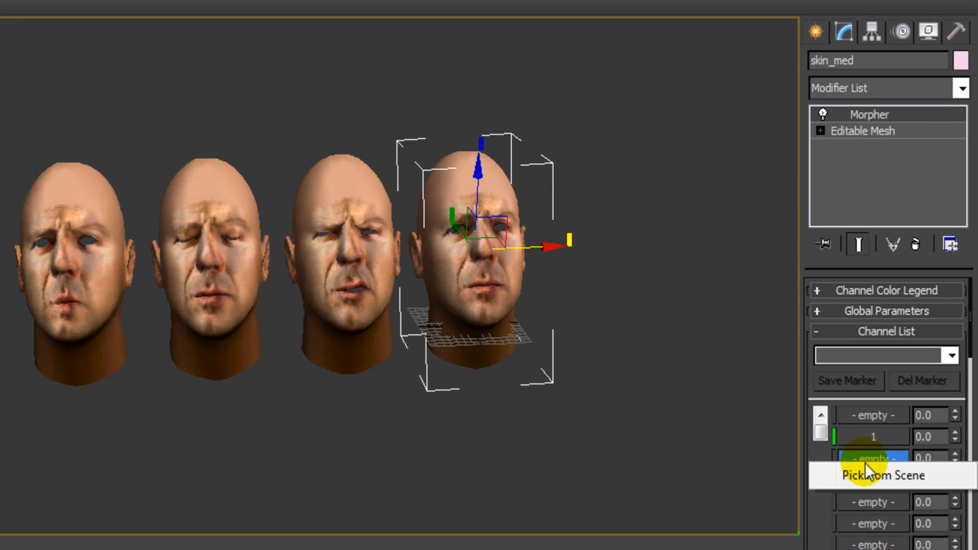
{"action": "left_click", "coordinate": [868, 475]}
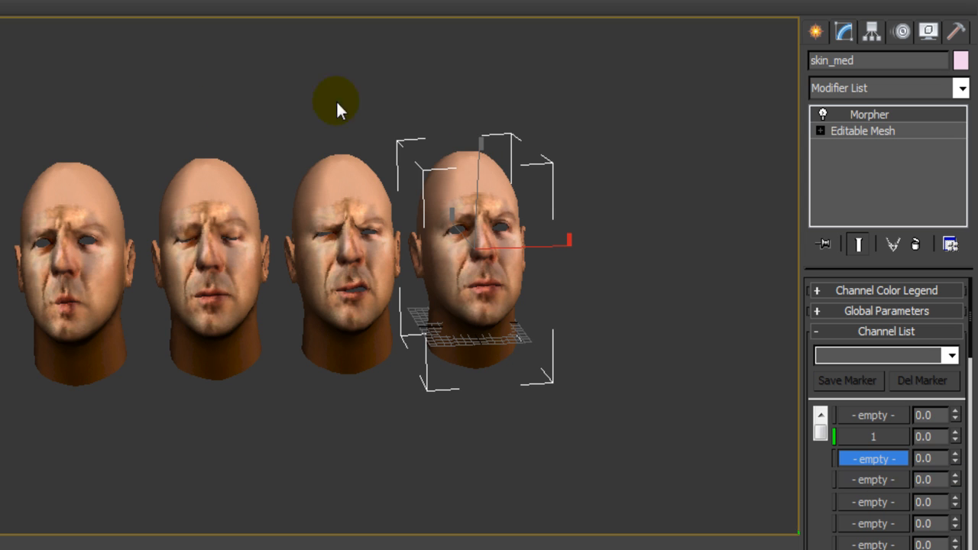
{"action": "left_click", "coordinate": [203, 193]}
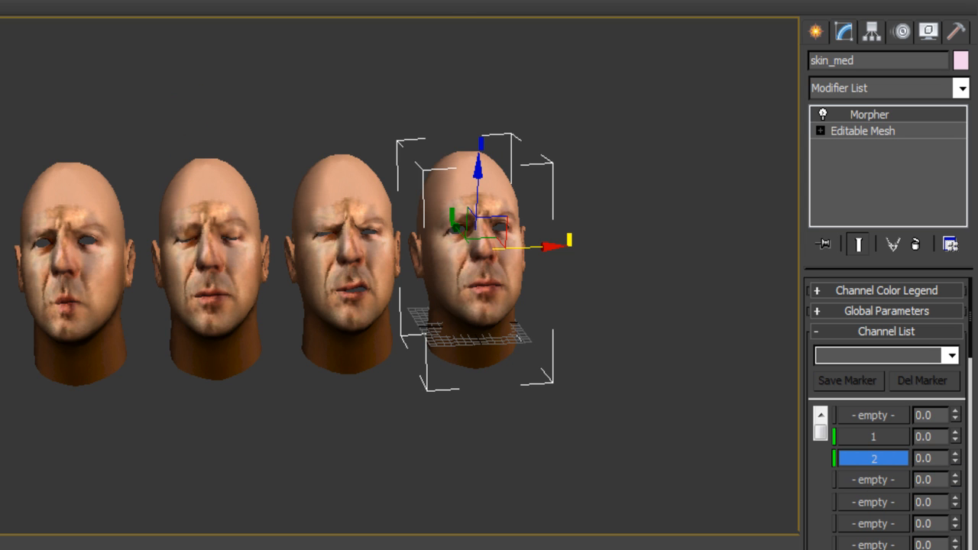
Load the pursed-mouth head 3 into the fourth morph channel and the crying head 4 into the fifth, picking both from the scene
{"action": "left_click", "coordinate": [870, 479]}
{"action": "right_click", "coordinate": [871, 480]}
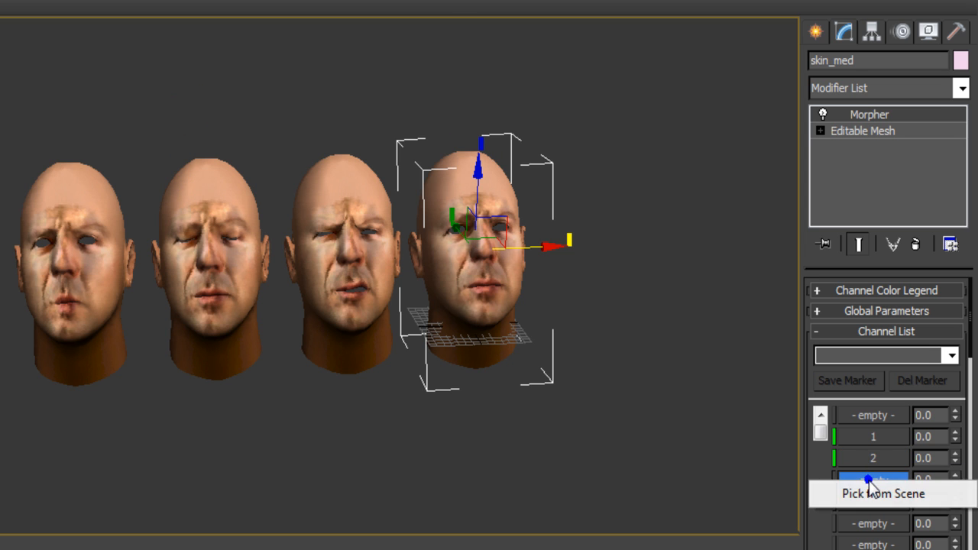
{"action": "left_click", "coordinate": [881, 495]}
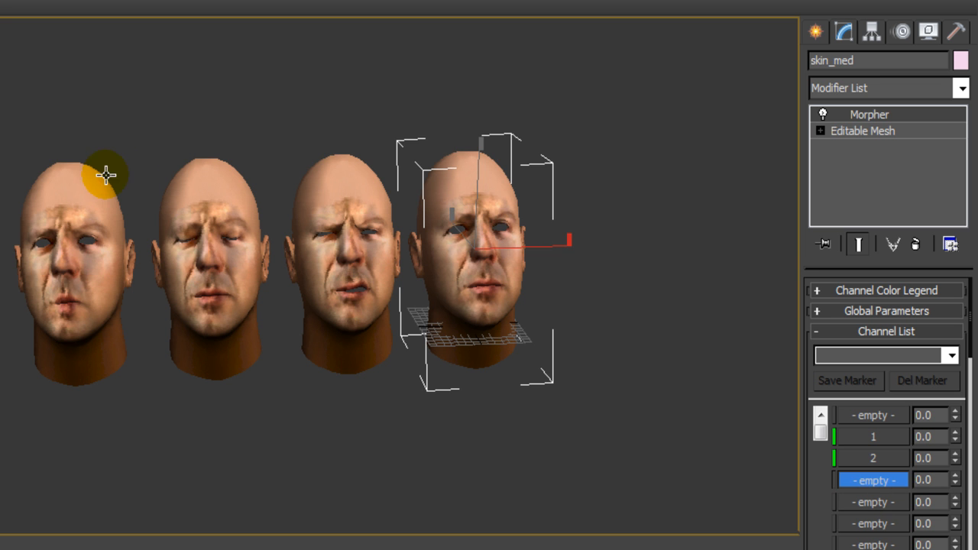
{"action": "left_click", "coordinate": [94, 231]}
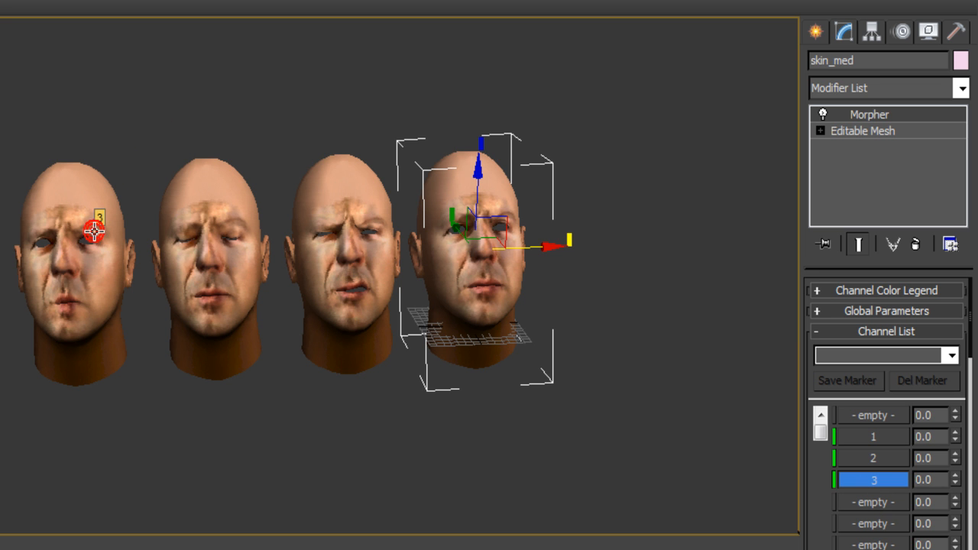
{"action": "left_click", "coordinate": [848, 502]}
{"action": "right_click", "coordinate": [852, 503]}
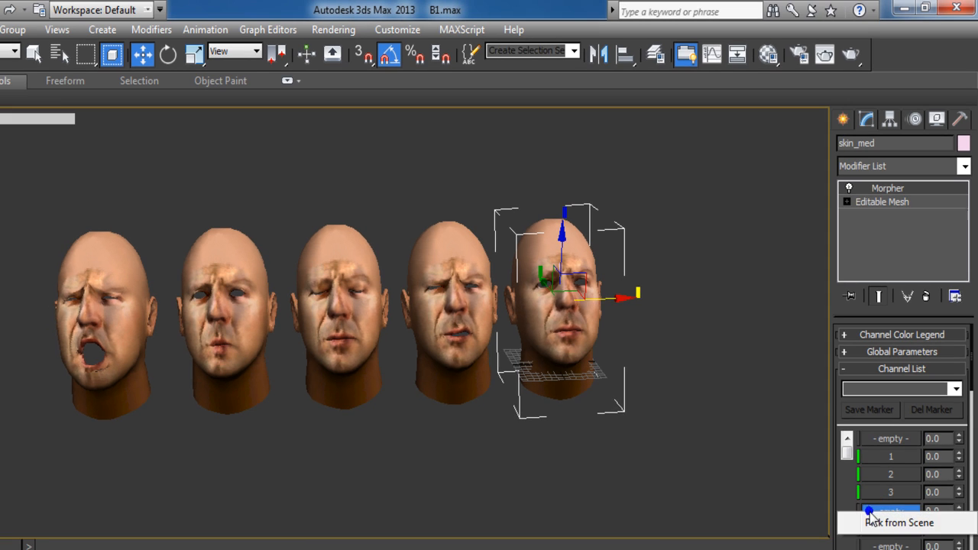
{"action": "left_click", "coordinate": [879, 526]}
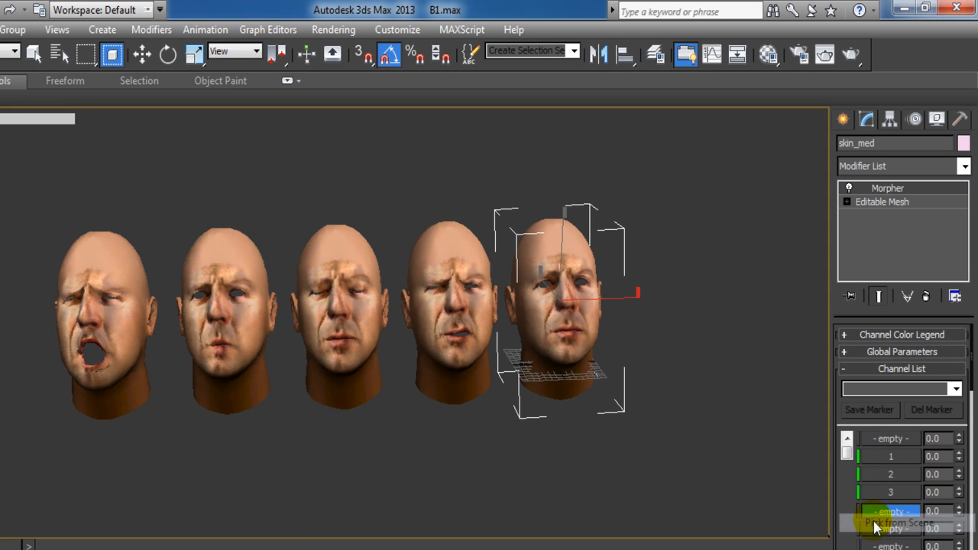
{"action": "left_click", "coordinate": [103, 255]}
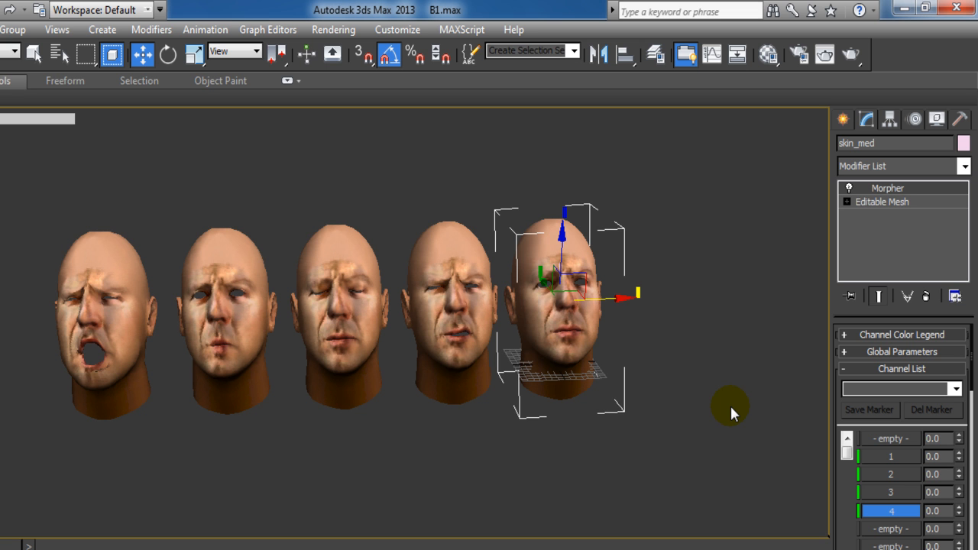
Test morph channels 1, 2 and 3 on the neutral head by varying their values and returning each to 0
{"action": "scroll", "coordinate": [714, 420], "scroll_direction": "up", "scroll_amount": 5}
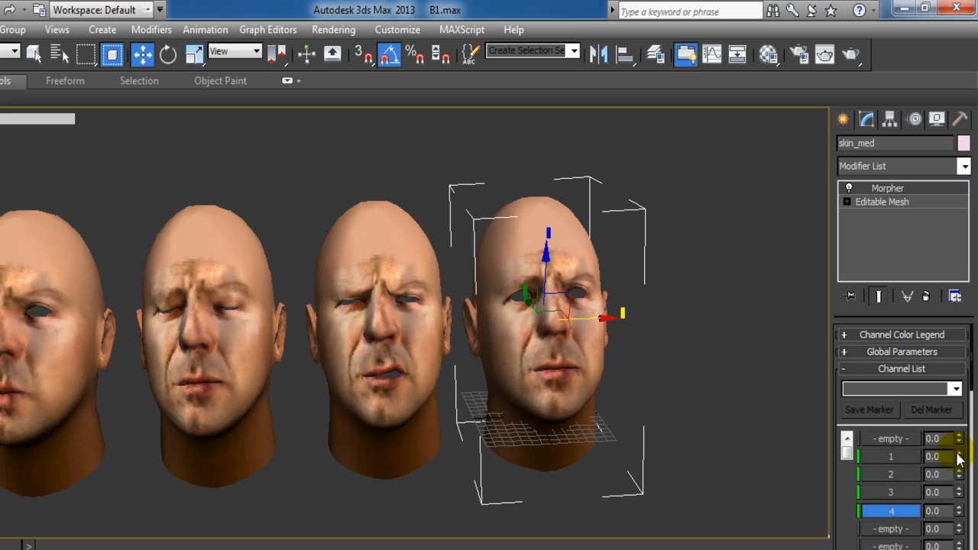
{"action": "left_click_drag", "start_coordinate": [960, 459], "coordinate": [954, 258]}
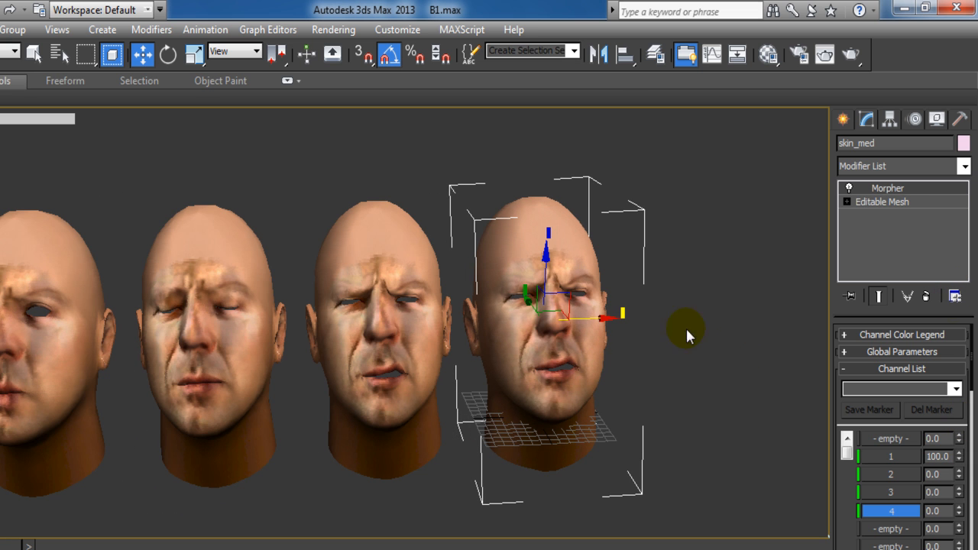
{"action": "right_click", "coordinate": [960, 458]}
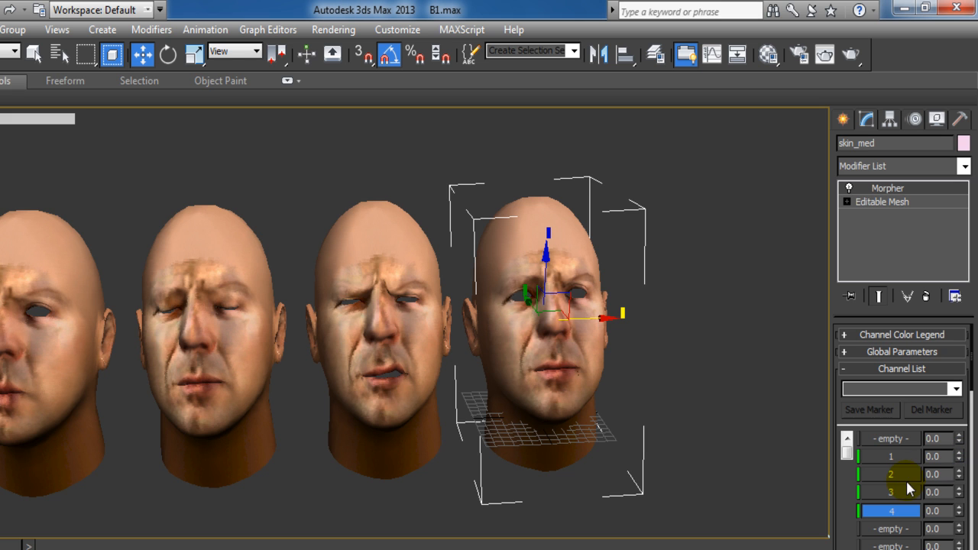
{"action": "mouse_move", "coordinate": [960, 473]}
{"action": "left_mouse_down"}
{"action": "mouse_move", "coordinate": [945, 333]}
{"action": "mouse_move", "coordinate": [969, 501]}
{"action": "mouse_move", "coordinate": [968, 411]}
{"action": "mouse_move", "coordinate": [975, 535]}
{"action": "mouse_move", "coordinate": [965, 520]}
{"action": "left_mouse_up"}
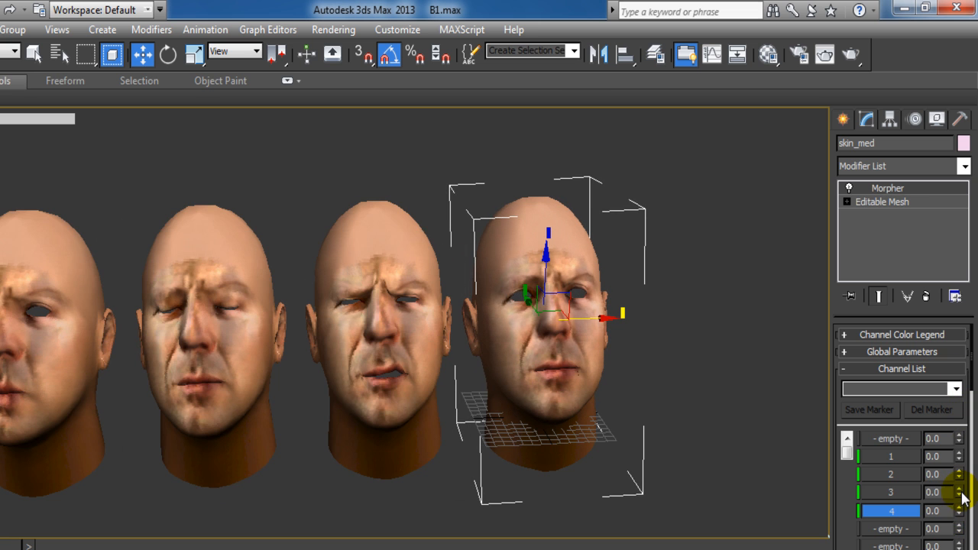
{"action": "mouse_move", "coordinate": [961, 495]}
{"action": "left_mouse_down"}
{"action": "mouse_move", "coordinate": [954, 404]}
{"action": "mouse_move", "coordinate": [972, 521]}
{"action": "mouse_move", "coordinate": [954, 435]}
{"action": "left_mouse_up"}
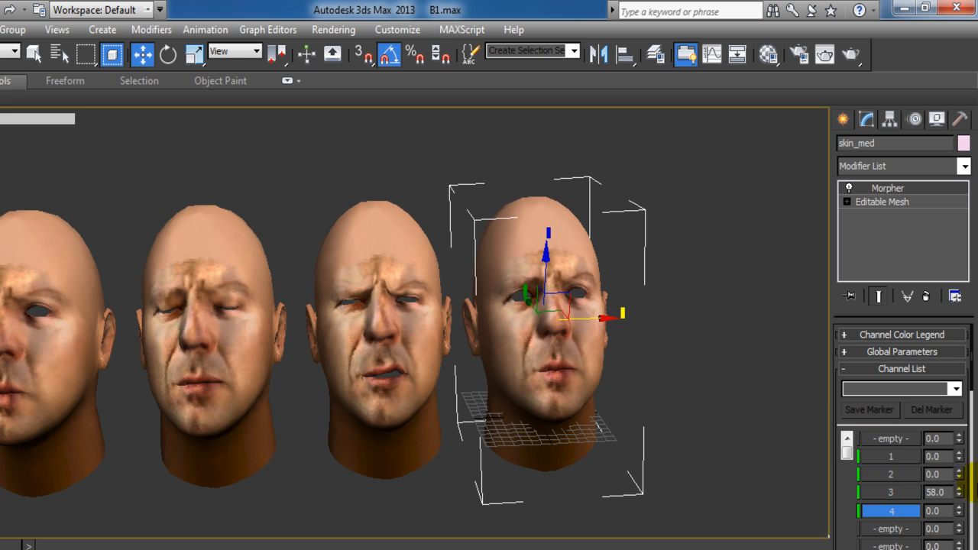
{"action": "left_click_drag", "start_coordinate": [959, 490], "coordinate": [975, 520]}
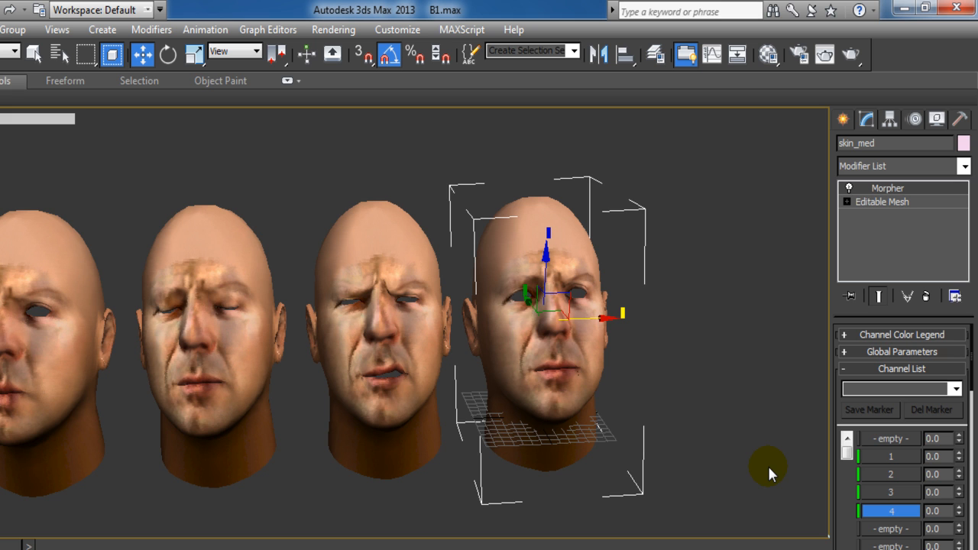
Create four JoyStick rigging controls, 5.0 wide and 5.0 high, in the empty area beside the neutral head in the Front view
{"action": "left_click", "coordinate": [844, 120]}
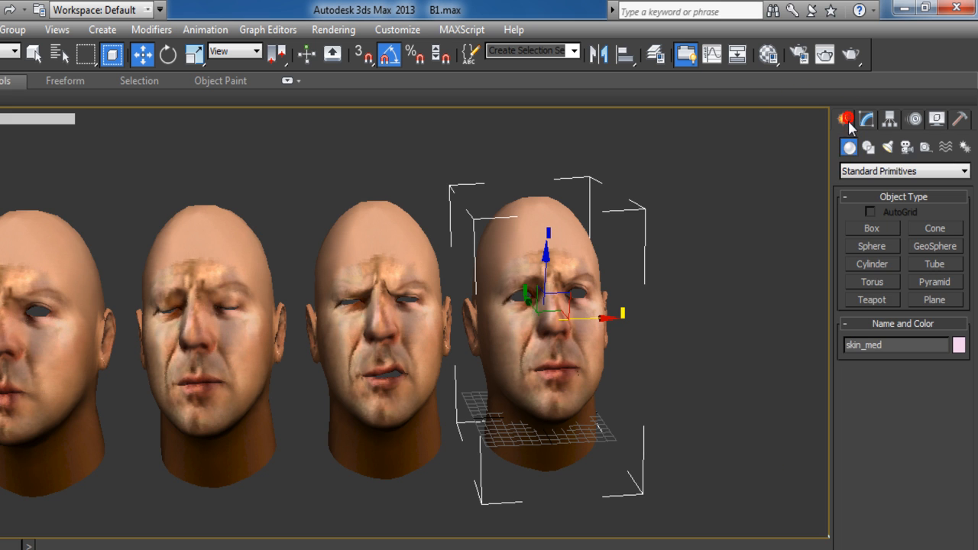
{"action": "left_click", "coordinate": [885, 172]}
{"action": "left_click", "coordinate": [865, 331]}
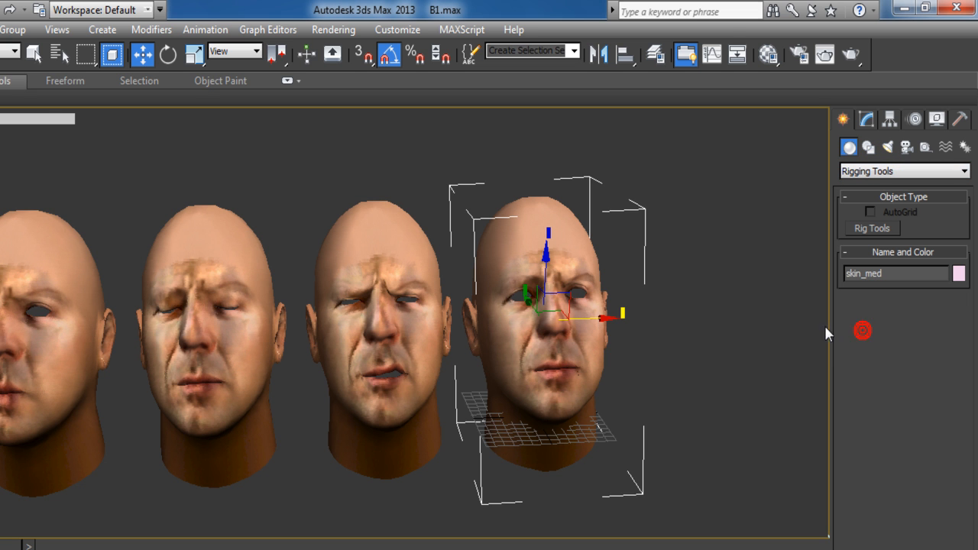
{"action": "key", "text": "alt+w"}
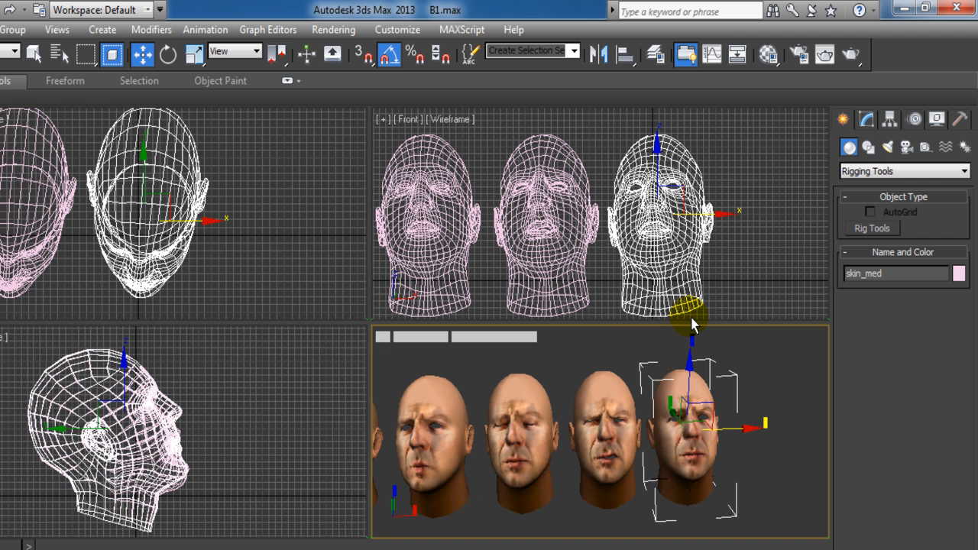
{"action": "right_click", "coordinate": [681, 251]}
{"action": "scroll", "coordinate": [647, 239], "scroll_direction": "down", "scroll_amount": 5}
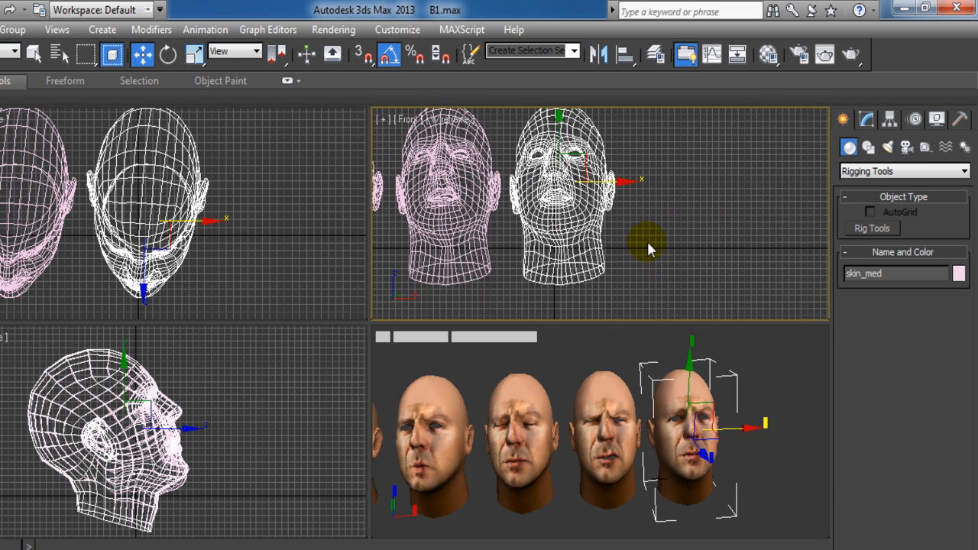
{"action": "scroll", "coordinate": [647, 241], "scroll_direction": "up", "scroll_amount": 5}
{"action": "middle_click_drag", "start_coordinate": [647, 241], "coordinate": [618, 267]}
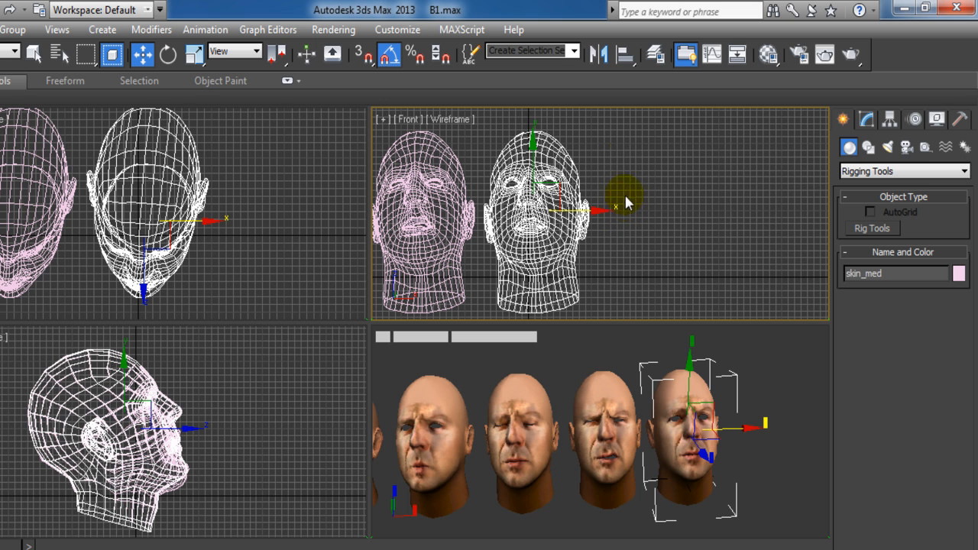
{"action": "left_click", "coordinate": [865, 229]}
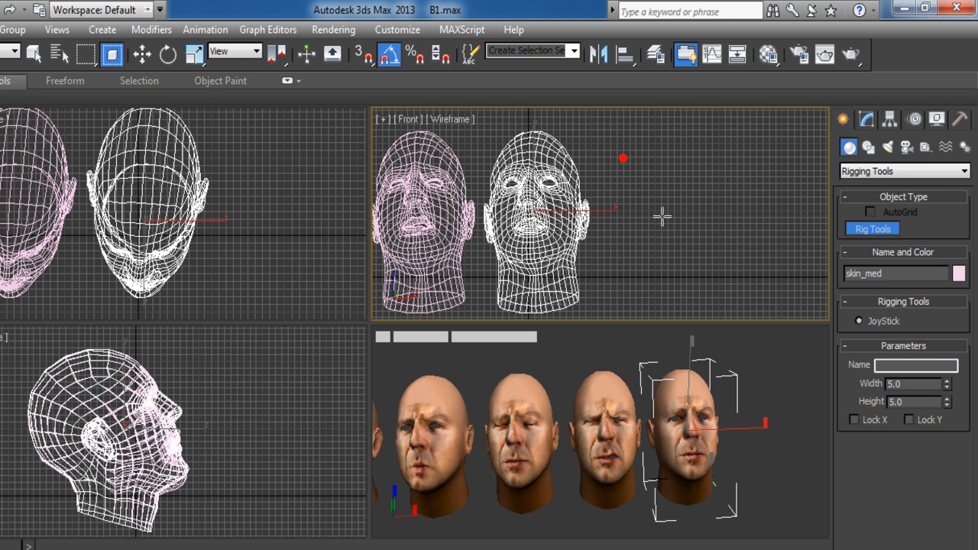
{"action": "left_click_drag", "start_coordinate": [612, 178], "coordinate": [655, 231]}
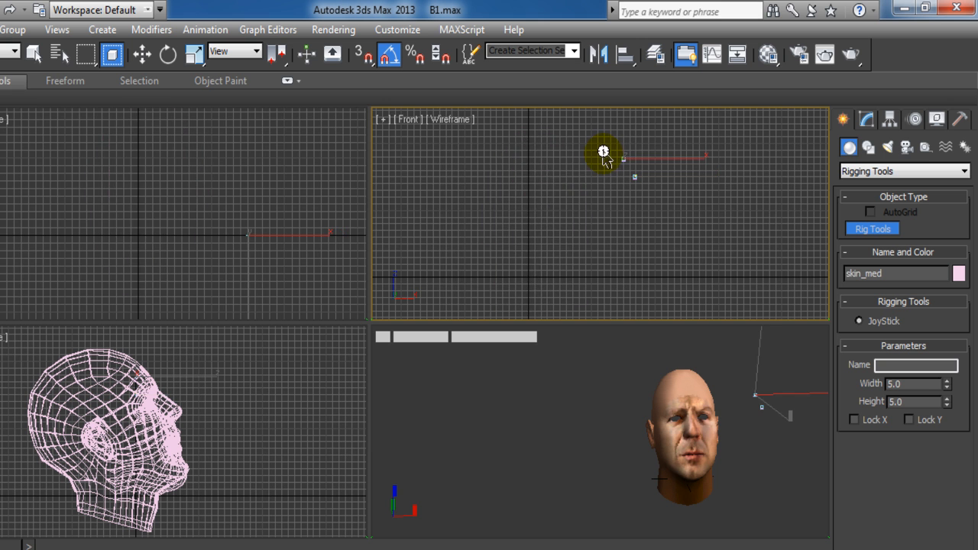
{"action": "left_click", "coordinate": [604, 155]}
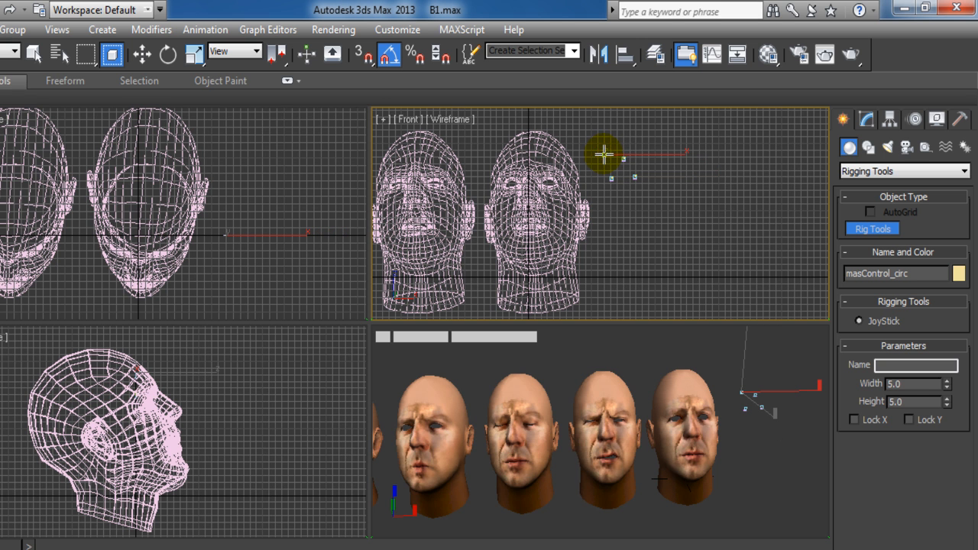
{"action": "left_click", "coordinate": [142, 55]}
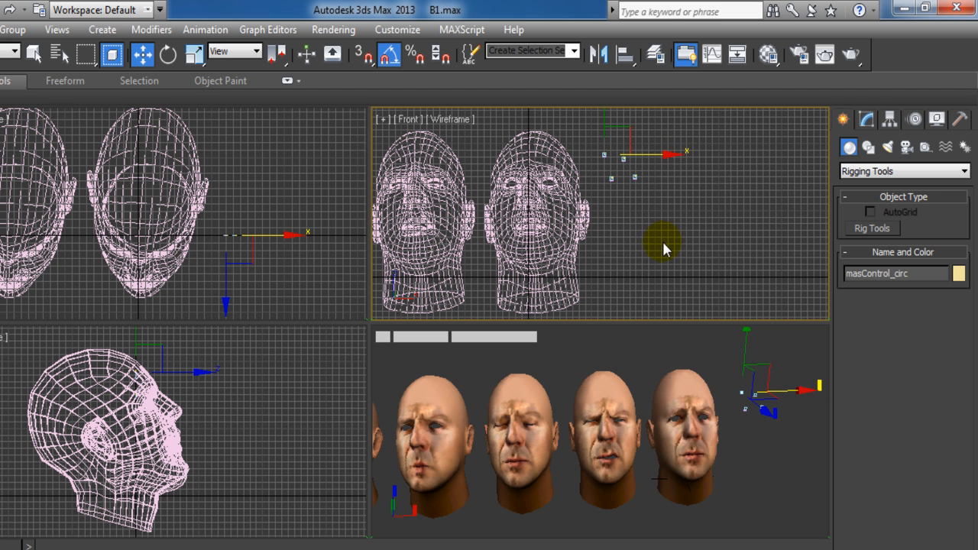
Select all five heads in the Front view and scale them down uniformly to a small fraction of their size
{"action": "scroll", "coordinate": [663, 240], "scroll_direction": "down", "scroll_amount": 5}
{"action": "scroll", "coordinate": [693, 239], "scroll_direction": "down", "scroll_amount": 3}
{"action": "scroll", "coordinate": [692, 238], "scroll_direction": "up", "scroll_amount": 1}
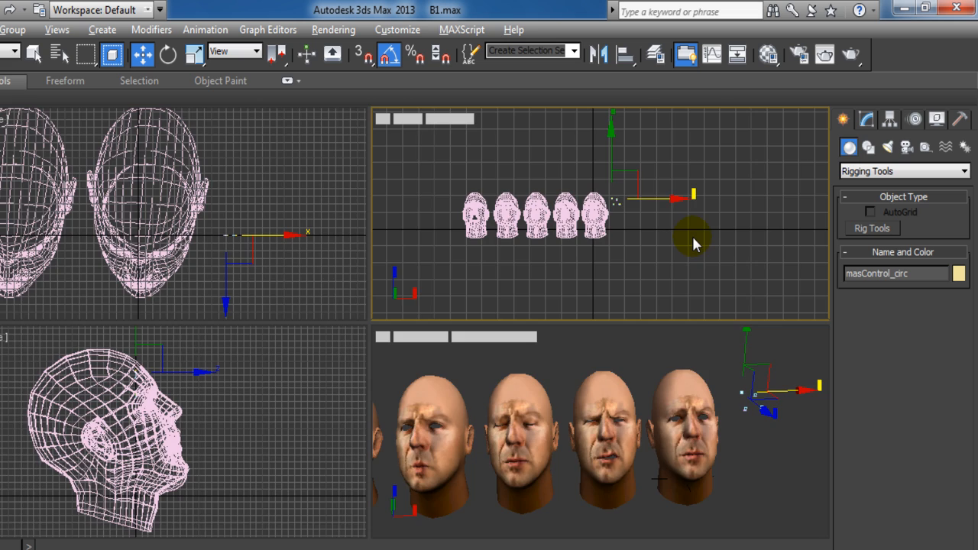
{"action": "key", "text": "alt+w"}
{"action": "scroll", "coordinate": [676, 253], "scroll_direction": "up", "scroll_amount": 4}
{"action": "scroll", "coordinate": [684, 260], "scroll_direction": "up", "scroll_amount": 3}
{"action": "scroll", "coordinate": [683, 260], "scroll_direction": "down", "scroll_amount": 3}
{"action": "scroll", "coordinate": [683, 264], "scroll_direction": "up", "scroll_amount": 2}
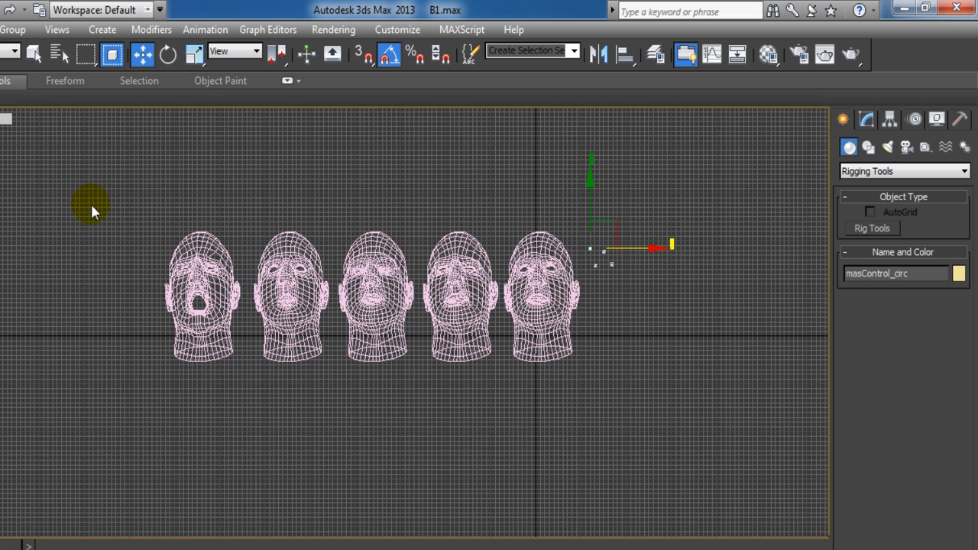
{"action": "left_click_drag", "start_coordinate": [92, 203], "coordinate": [578, 455]}
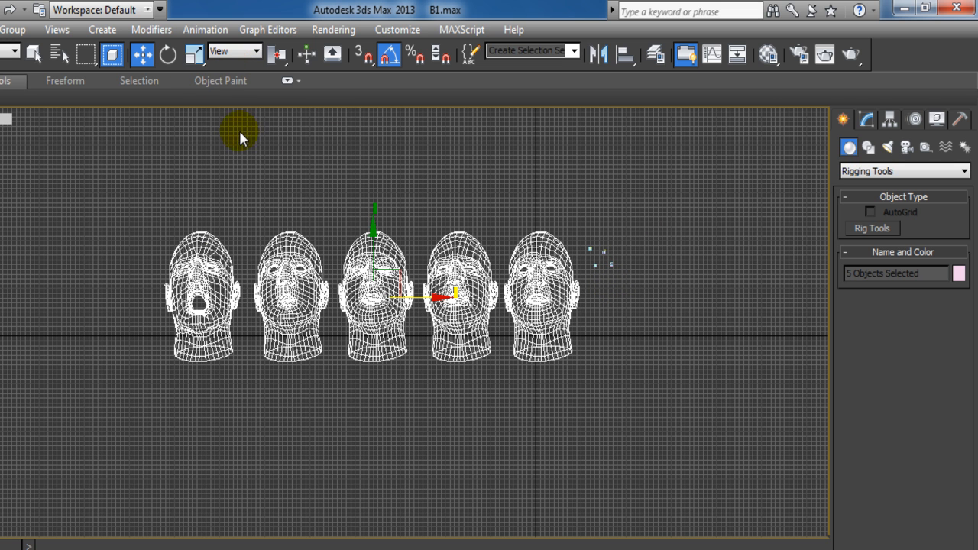
{"action": "left_click", "coordinate": [195, 54]}
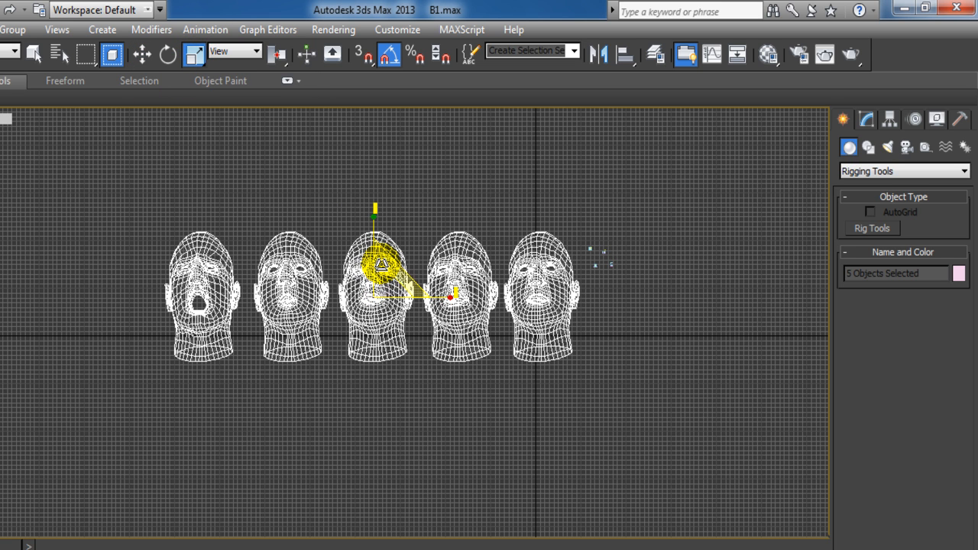
{"action": "left_click_drag", "start_coordinate": [386, 283], "coordinate": [430, 470]}
{"action": "left_click_drag", "start_coordinate": [384, 285], "coordinate": [410, 421]}
{"action": "left_click_drag", "start_coordinate": [385, 285], "coordinate": [390, 327]}
Move the five scaled-down heads near the grid origin, just below the joystick controls
{"action": "left_click", "coordinate": [142, 53]}
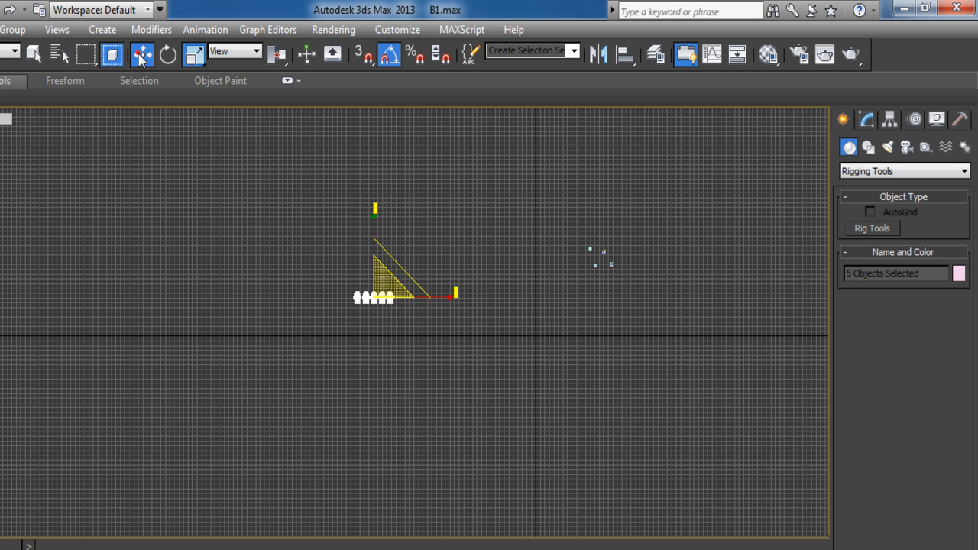
{"action": "left_click_drag", "start_coordinate": [390, 273], "coordinate": [557, 296]}
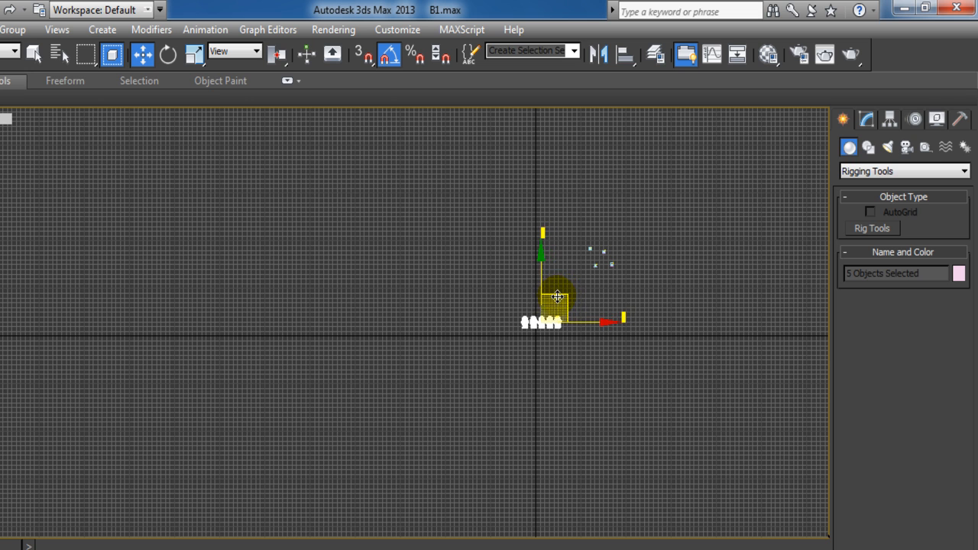
{"action": "scroll", "coordinate": [679, 529], "scroll_direction": "up", "scroll_amount": 2}
{"action": "middle_click_drag", "start_coordinate": [626, 532], "coordinate": [337, 497]}
{"action": "scroll", "coordinate": [366, 495], "scroll_direction": "up", "scroll_amount": 4}
{"action": "scroll", "coordinate": [366, 494], "scroll_direction": "up", "scroll_amount": 2}
{"action": "middle_click_drag", "start_coordinate": [412, 367], "coordinate": [494, 507]}
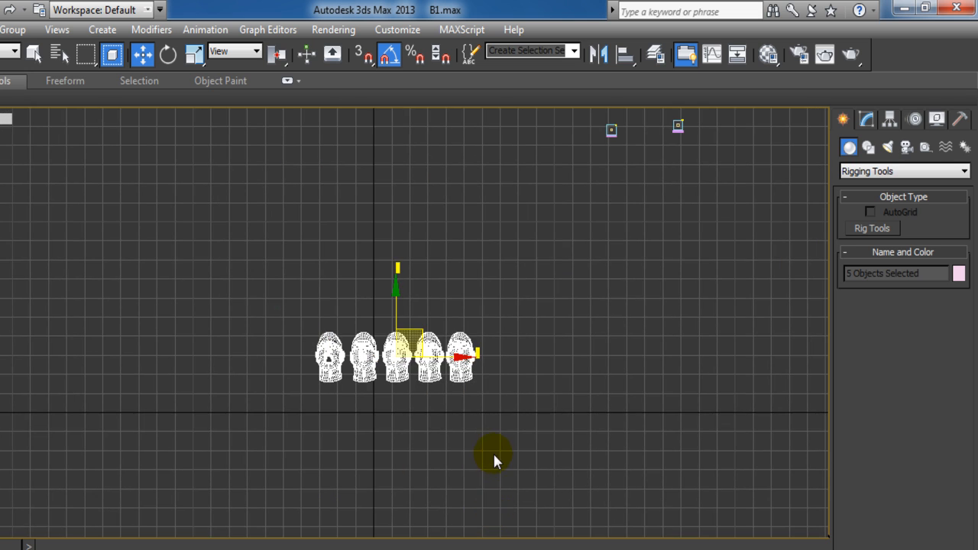
Scale the five selected heads down uniformly to roughly half their current size in the Front view
{"action": "scroll", "coordinate": [495, 461], "scroll_direction": "up", "scroll_amount": 2}
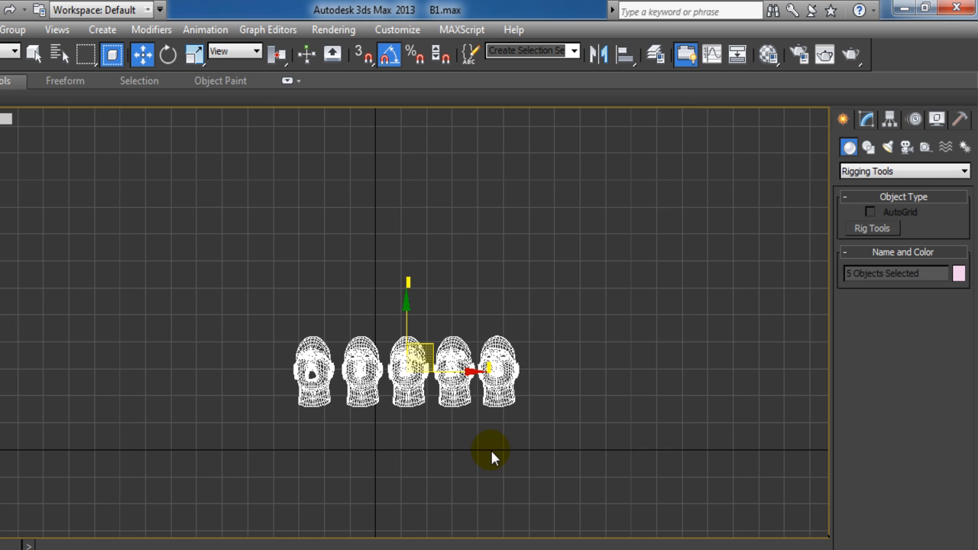
{"action": "left_click", "coordinate": [194, 54]}
{"action": "left_click_drag", "start_coordinate": [417, 359], "coordinate": [435, 447]}
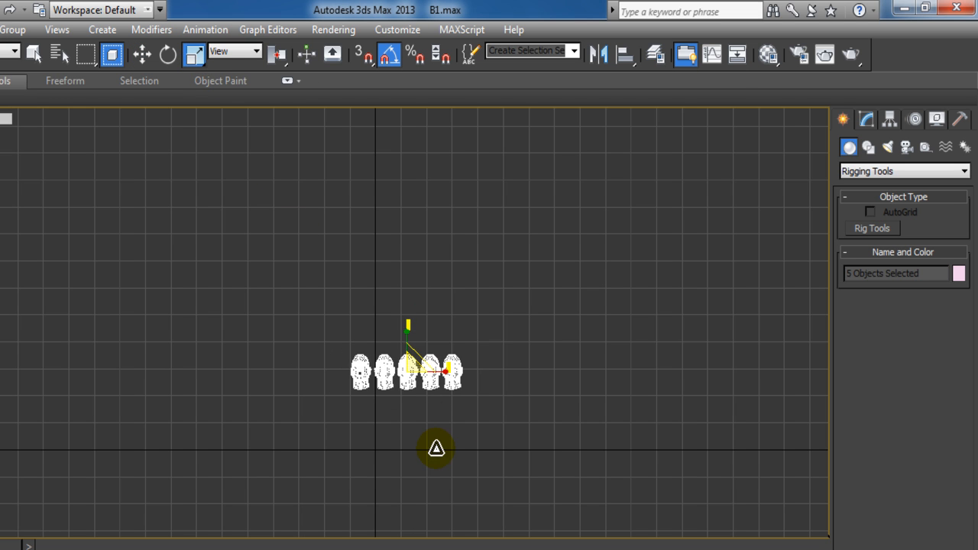
Delete the surplus joystick controls in the Front view, keeping only one
{"action": "left_click", "coordinate": [143, 54]}
{"action": "middle_click_drag", "start_coordinate": [530, 227], "coordinate": [241, 472]}
{"action": "left_click_drag", "start_coordinate": [547, 158], "coordinate": [358, 333]}
{"action": "key", "text": "Delete"}
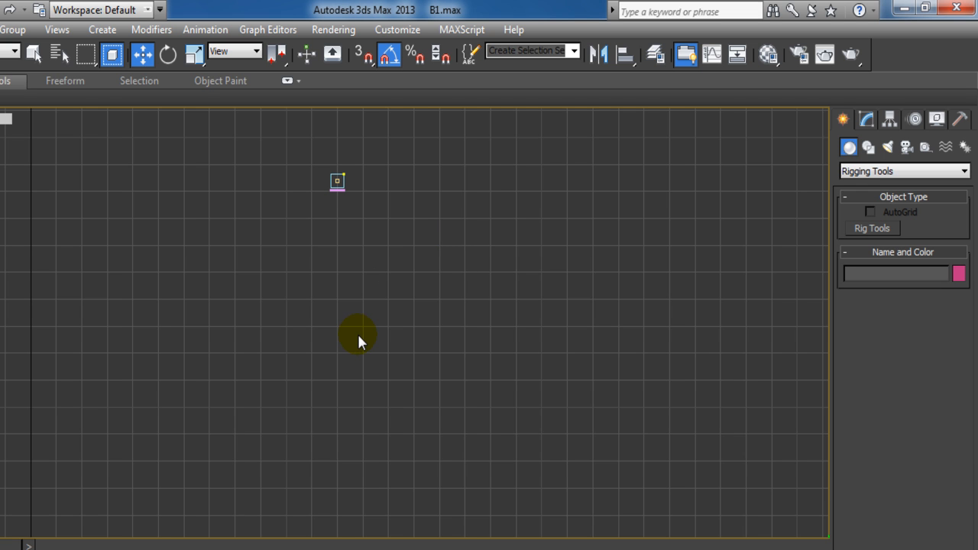
Move the remaining masControl joystick by its corner handle to just beside the end of the row of heads in the Front view
{"action": "middle_click_drag", "start_coordinate": [316, 232], "coordinate": [367, 370]}
{"action": "scroll", "coordinate": [306, 321], "scroll_direction": "up", "scroll_amount": 5}
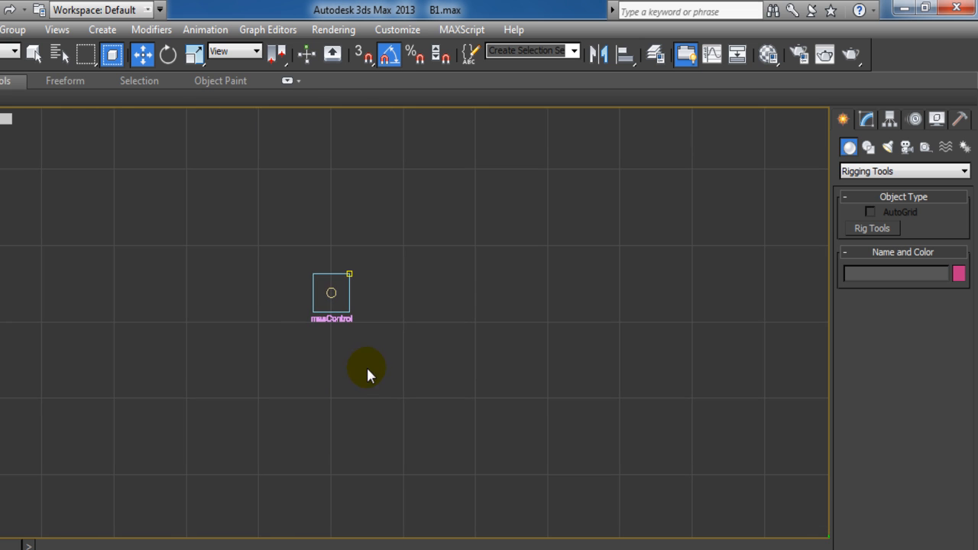
{"action": "left_click", "coordinate": [351, 269]}
{"action": "left_click_drag", "start_coordinate": [361, 246], "coordinate": [216, 481]}
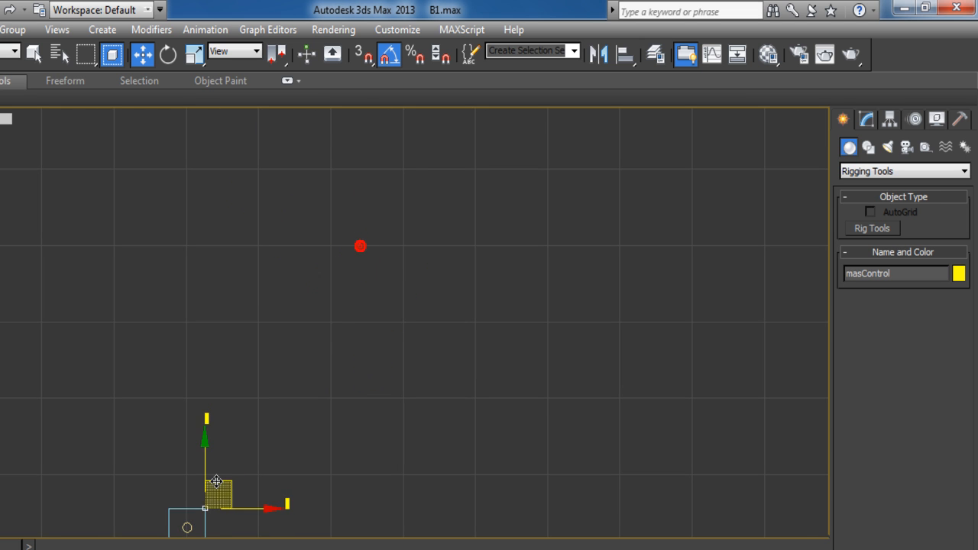
{"action": "middle_click_drag", "start_coordinate": [263, 463], "coordinate": [682, 54]}
{"action": "scroll", "coordinate": [674, 104], "scroll_direction": "down", "scroll_amount": 4}
{"action": "middle_click_drag", "start_coordinate": [522, 313], "coordinate": [604, 264]}
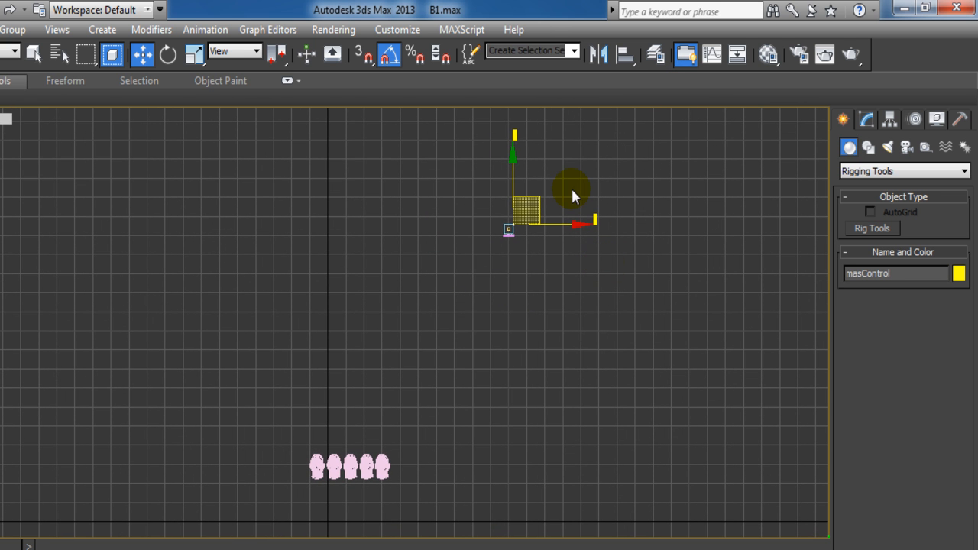
{"action": "left_click_drag", "start_coordinate": [535, 200], "coordinate": [432, 415]}
{"action": "middle_click_drag", "start_coordinate": [495, 515], "coordinate": [455, 271]}
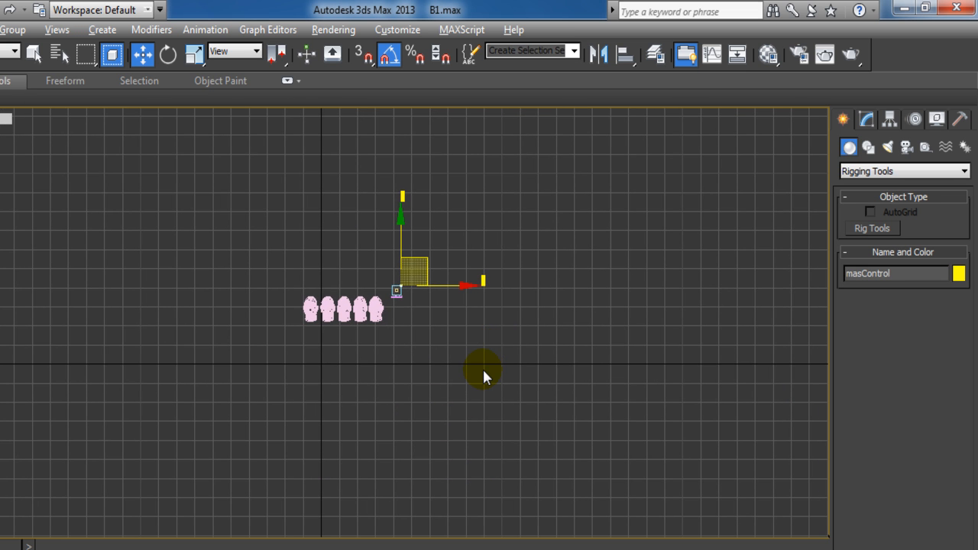
Raise the masControl joystick slightly above the row of heads in the Perspective view
{"action": "key", "text": "alt+w"}
{"action": "middle_click_drag", "start_coordinate": [612, 447], "coordinate": [662, 438]}
{"action": "scroll", "coordinate": [473, 413], "scroll_direction": "up", "scroll_amount": 4}
{"action": "scroll", "coordinate": [607, 442], "scroll_direction": "up", "scroll_amount": 3}
{"action": "key", "text": "alt+w"}
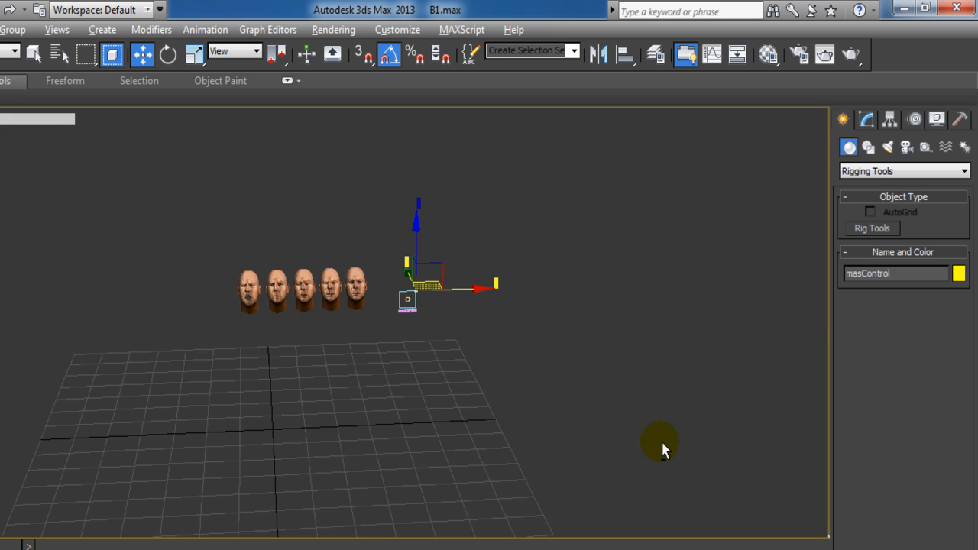
{"action": "middle_click_drag", "start_coordinate": [546, 471], "coordinate": [525, 461]}
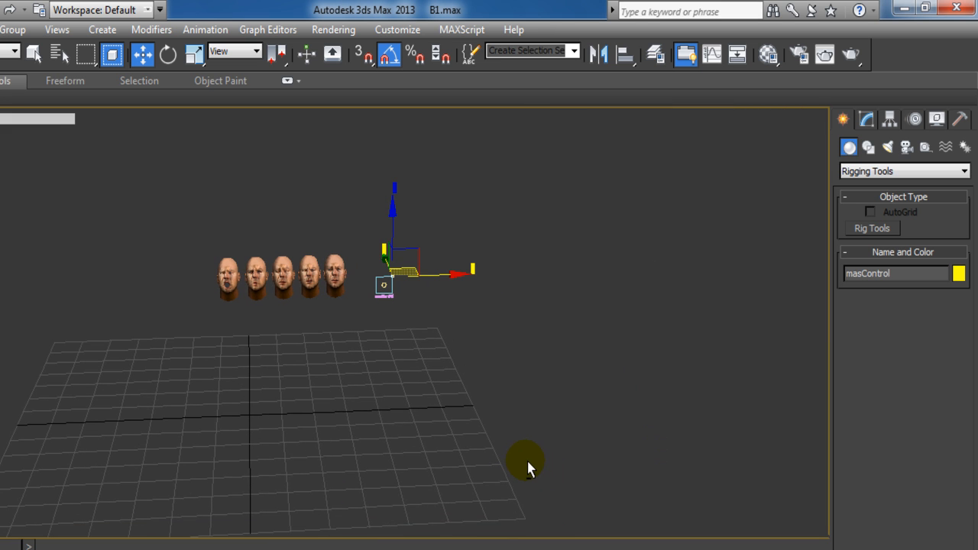
{"action": "left_click_drag", "start_coordinate": [410, 249], "coordinate": [393, 220]}
{"action": "middle_click_drag", "start_coordinate": [419, 329], "coordinate": [489, 406]}
{"action": "scroll", "coordinate": [489, 407], "scroll_direction": "up", "scroll_amount": 3}
{"action": "scroll", "coordinate": [490, 411], "scroll_direction": "up", "scroll_amount": 6}
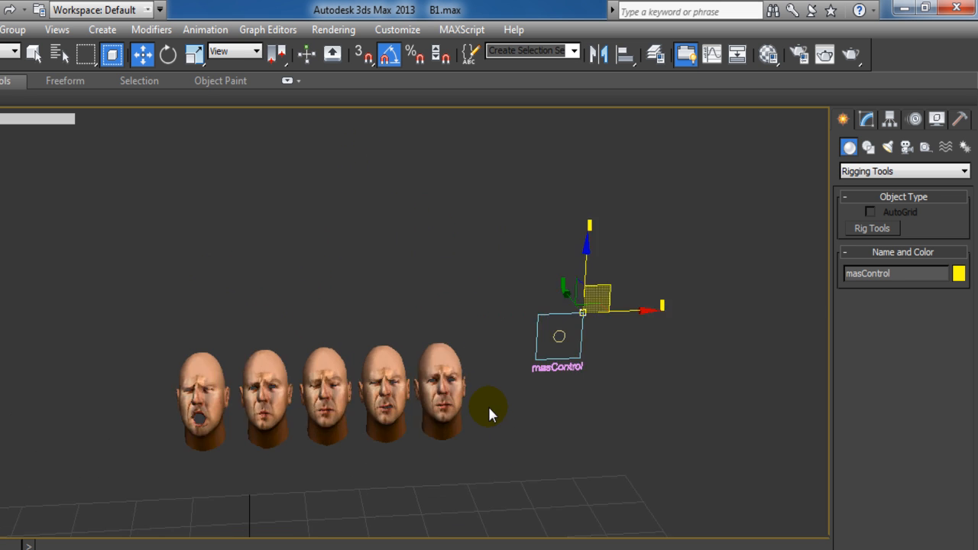
Test the masControl joystick by moving its circle around inside the square and bringing it back near the centre
{"action": "scroll", "coordinate": [327, 321], "scroll_direction": "down", "scroll_amount": 2}
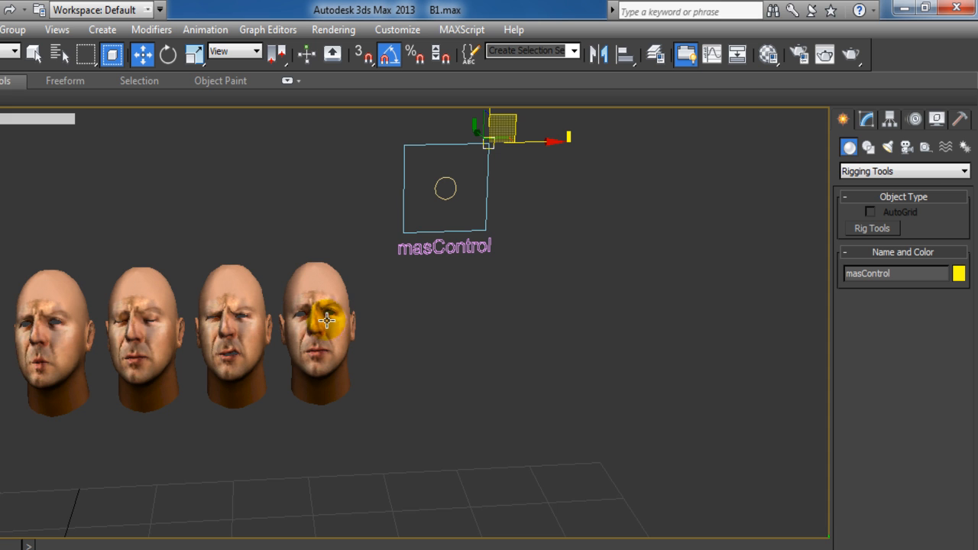
{"action": "left_click", "coordinate": [447, 189]}
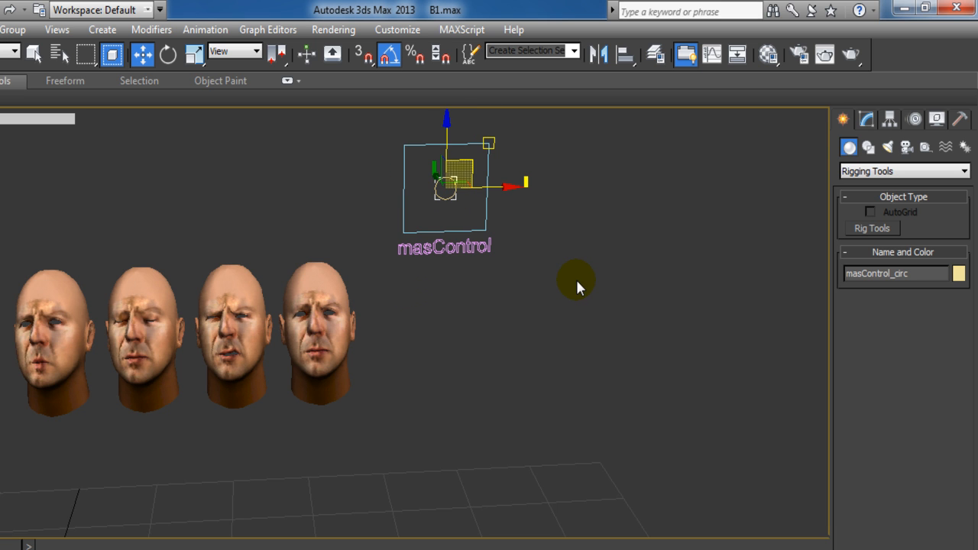
{"action": "middle_click_drag", "start_coordinate": [530, 269], "coordinate": [597, 363]}
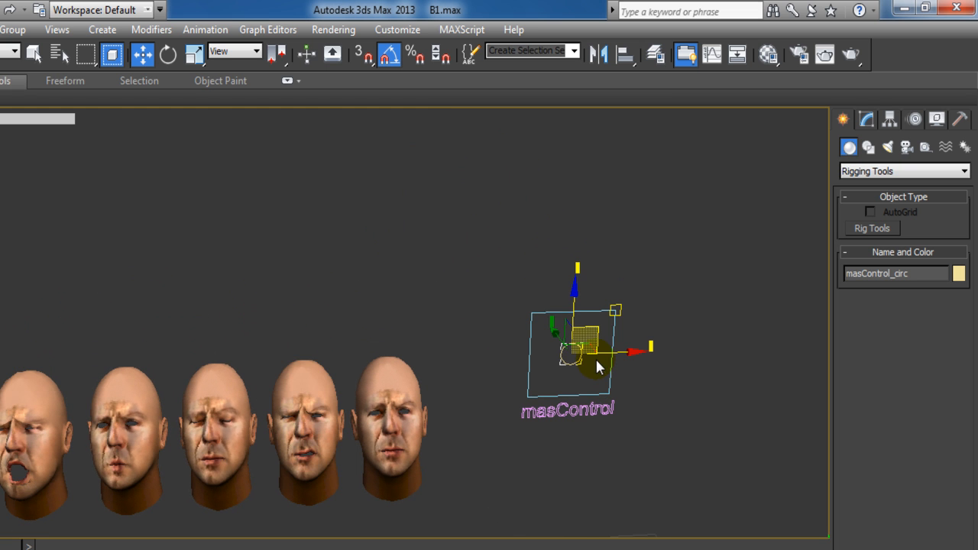
{"action": "middle_click_drag", "start_coordinate": [431, 393], "coordinate": [465, 295]}
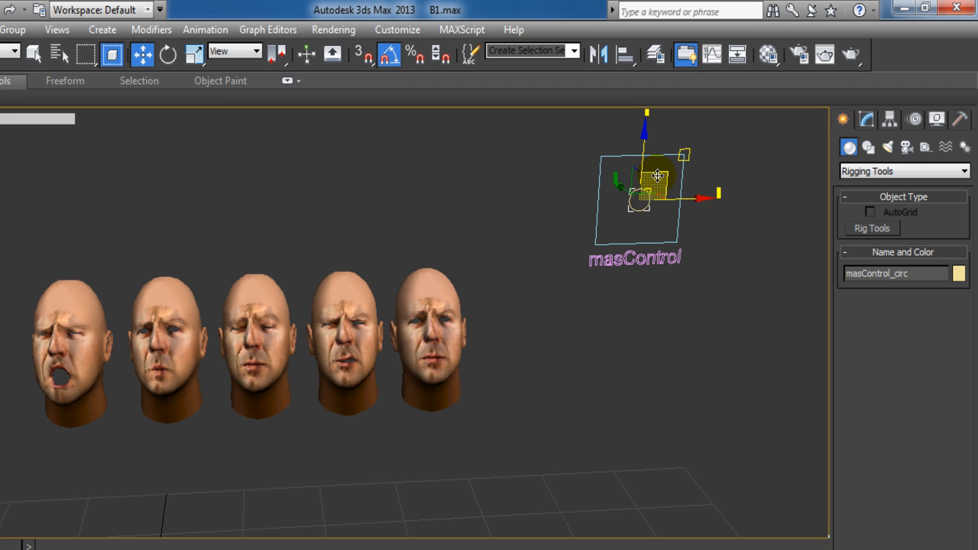
{"action": "mouse_move", "coordinate": [657, 177]}
{"action": "left_mouse_down"}
{"action": "mouse_move", "coordinate": [647, 162]}
{"action": "mouse_move", "coordinate": [651, 193]}
{"action": "left_mouse_up"}
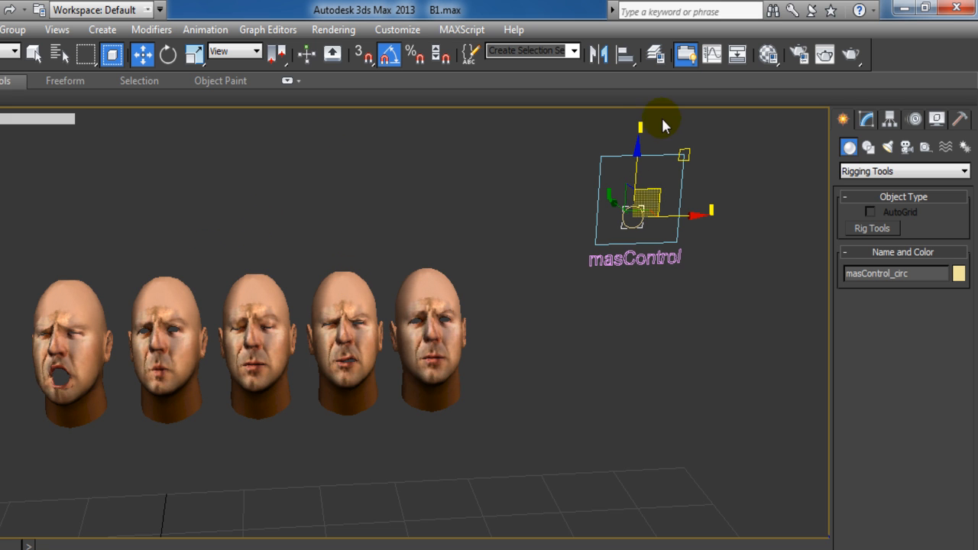
{"action": "left_click", "coordinate": [662, 182]}
{"action": "left_click", "coordinate": [632, 208]}
{"action": "mouse_move", "coordinate": [643, 185]}
{"action": "left_mouse_down"}
{"action": "mouse_move", "coordinate": [685, 174]}
{"action": "mouse_move", "coordinate": [671, 113]}
{"action": "mouse_move", "coordinate": [647, 182]}
{"action": "mouse_move", "coordinate": [631, 157]}
{"action": "mouse_move", "coordinate": [652, 214]}
{"action": "mouse_move", "coordinate": [657, 184]}
{"action": "mouse_move", "coordinate": [688, 180]}
{"action": "mouse_move", "coordinate": [655, 173]}
{"action": "mouse_move", "coordinate": [657, 186]}
{"action": "left_mouse_up"}
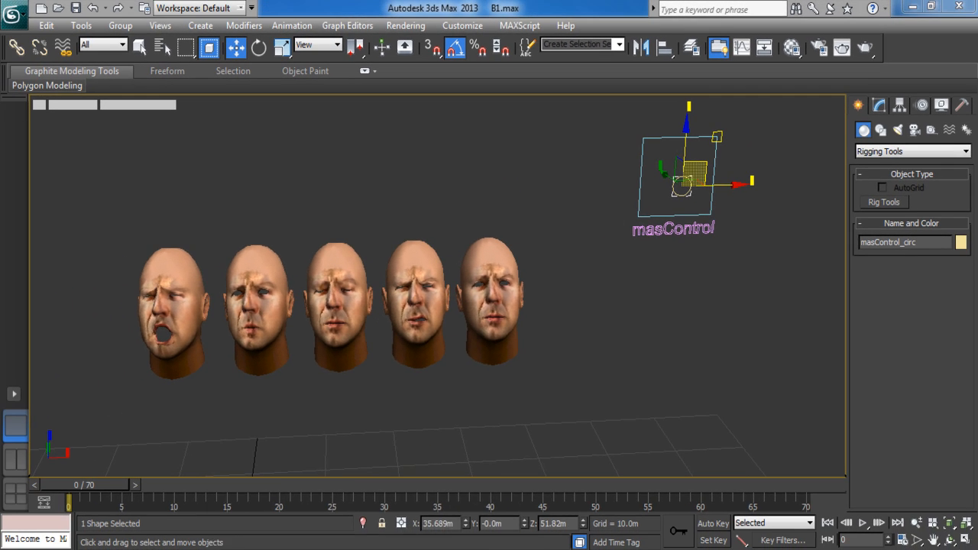
Switch to the b2.max scene and examine the masControl_circ reactions and states in the Reaction Manager, then minimize it
{"action": "mouse_move", "coordinate": [349, 507]}
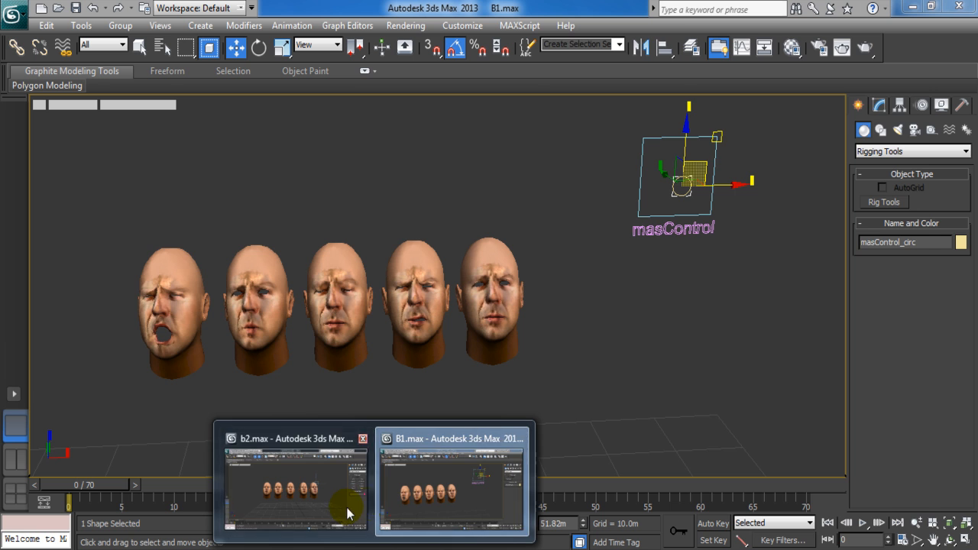
{"action": "left_click", "coordinate": [324, 510]}
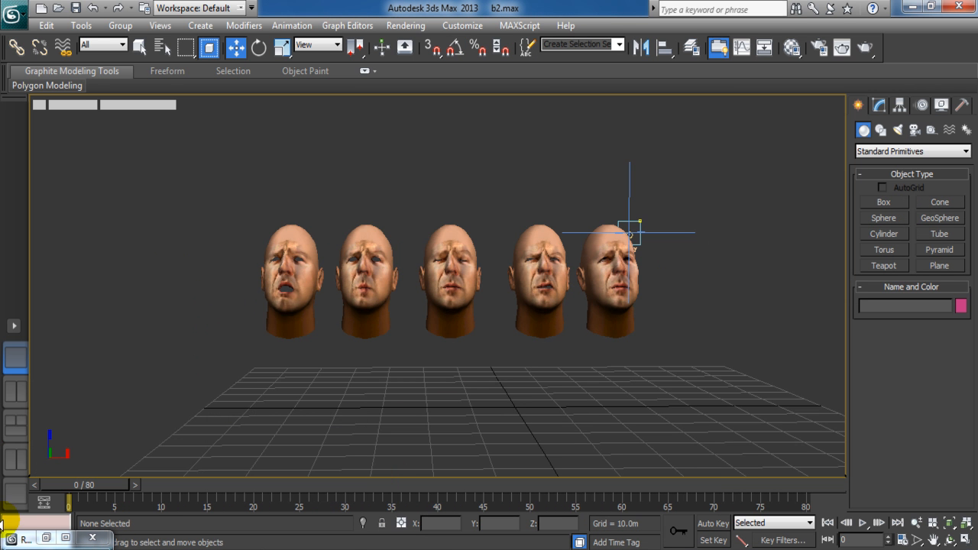
{"action": "double_click", "coordinate": [27, 539]}
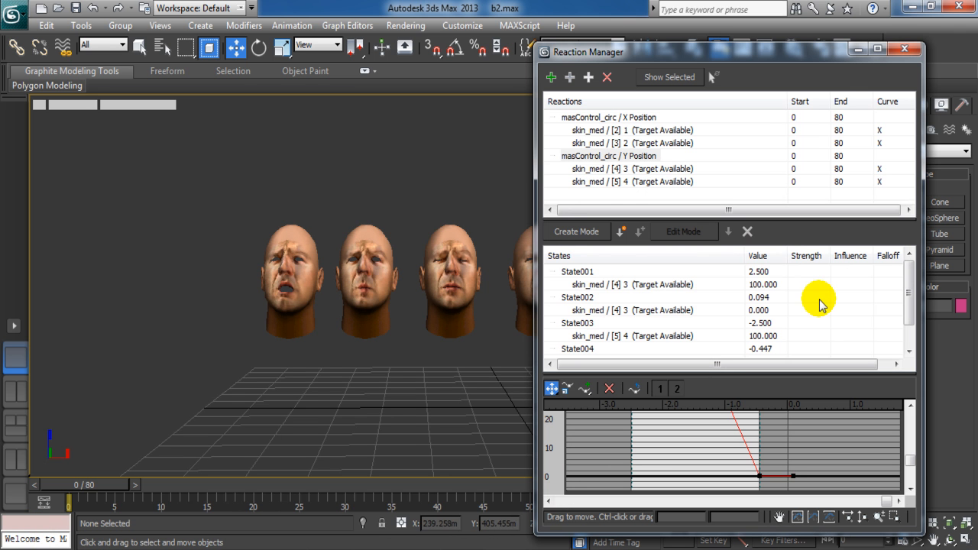
{"action": "mouse_move", "coordinate": [907, 291]}
{"action": "left_mouse_down"}
{"action": "mouse_move", "coordinate": [909, 337]}
{"action": "mouse_move", "coordinate": [908, 284]}
{"action": "left_mouse_up"}
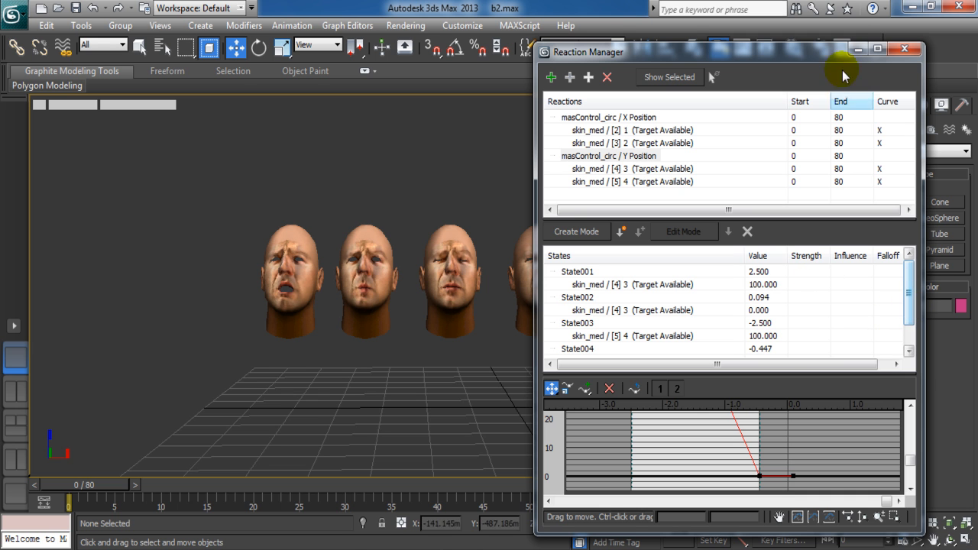
{"action": "left_click", "coordinate": [857, 49]}
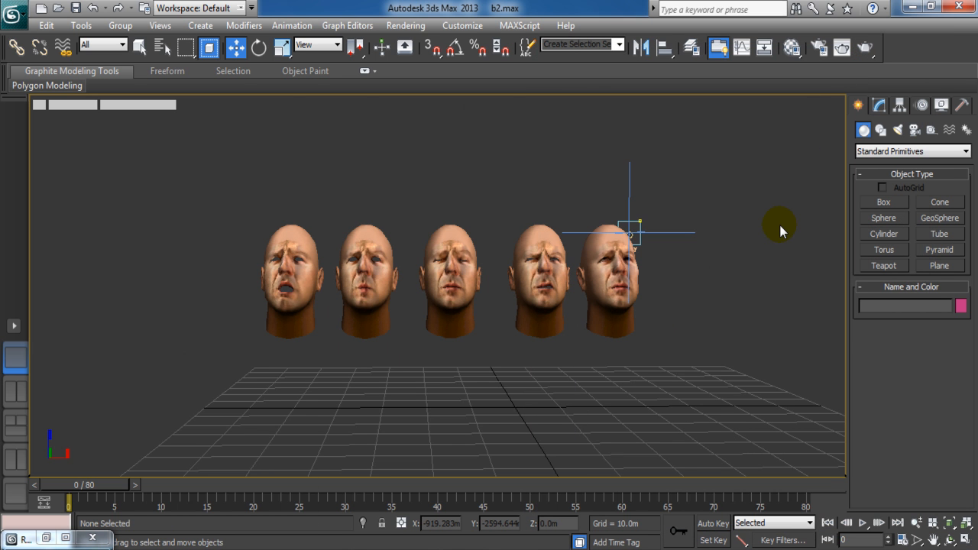
Move the masControl_IKChain helper away from the centre of the sad/cry joystick, beyond its square
{"action": "middle_click_drag", "start_coordinate": [689, 350], "coordinate": [467, 371]}
{"action": "scroll", "coordinate": [546, 399], "scroll_direction": "up", "scroll_amount": 4}
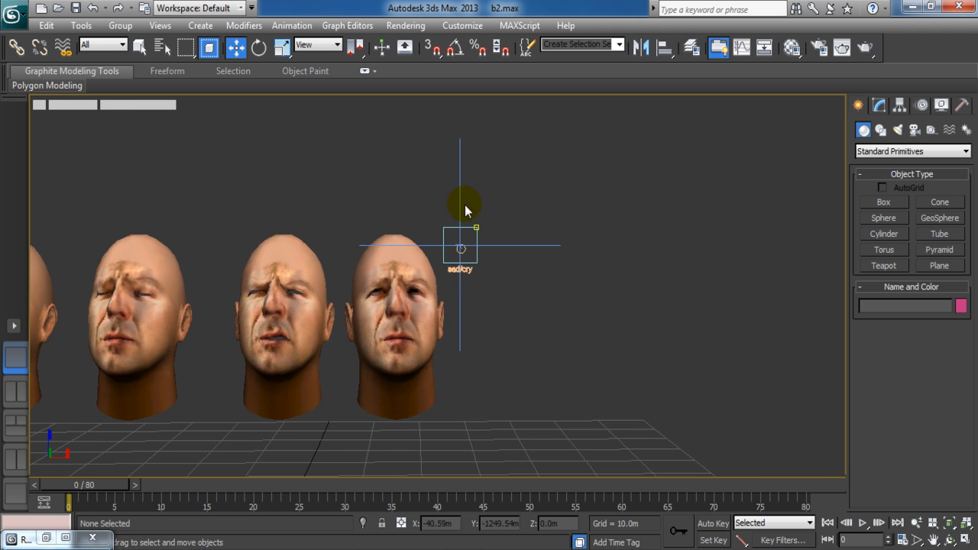
{"action": "left_click", "coordinate": [464, 247]}
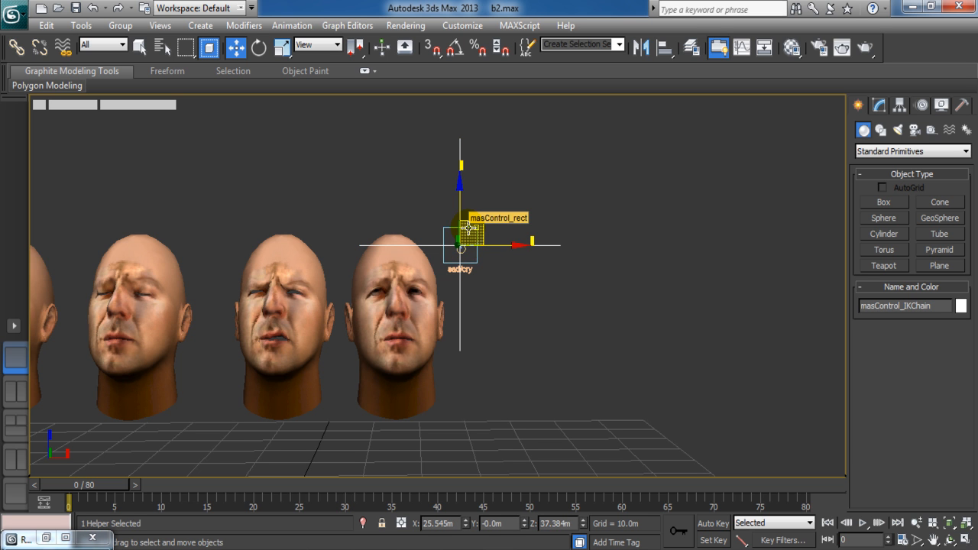
{"action": "middle_click_drag", "start_coordinate": [480, 392], "coordinate": [517, 391]}
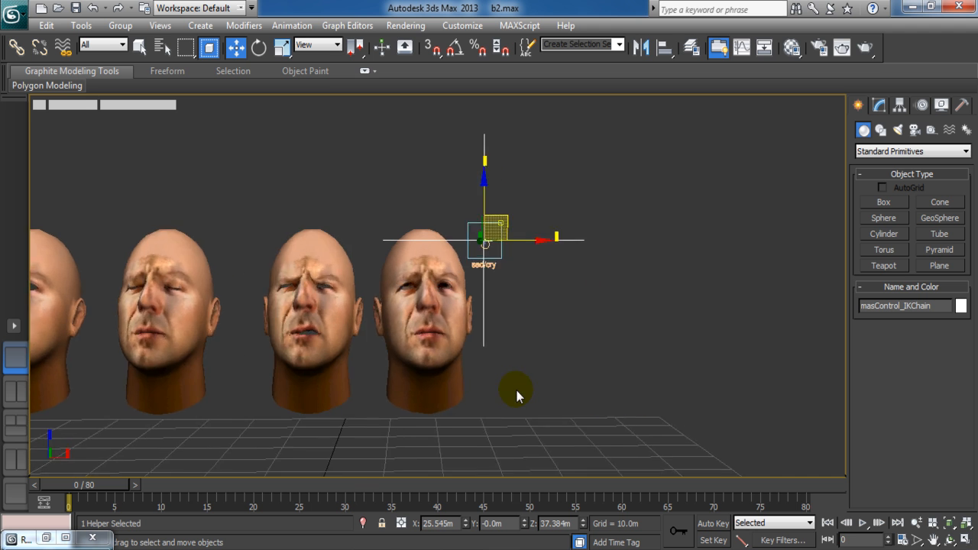
{"action": "scroll", "coordinate": [517, 391], "scroll_direction": "up", "scroll_amount": 5}
{"action": "left_click_drag", "start_coordinate": [563, 160], "coordinate": [615, 144]}
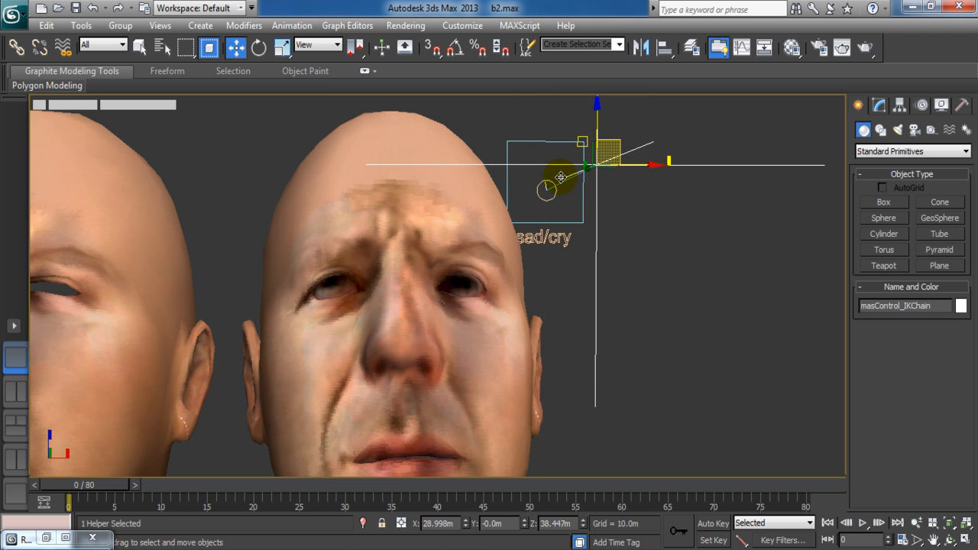
Test the sad/cry joystick by moving its circle sideways within the square to drive the head's expression
{"action": "left_click", "coordinate": [548, 193]}
{"action": "left_click_drag", "start_coordinate": [566, 170], "coordinate": [589, 168]}
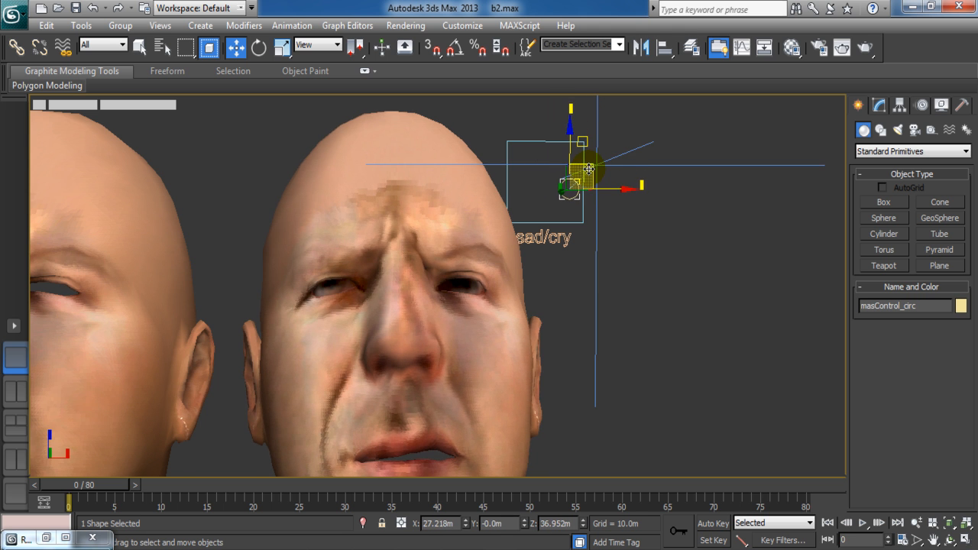